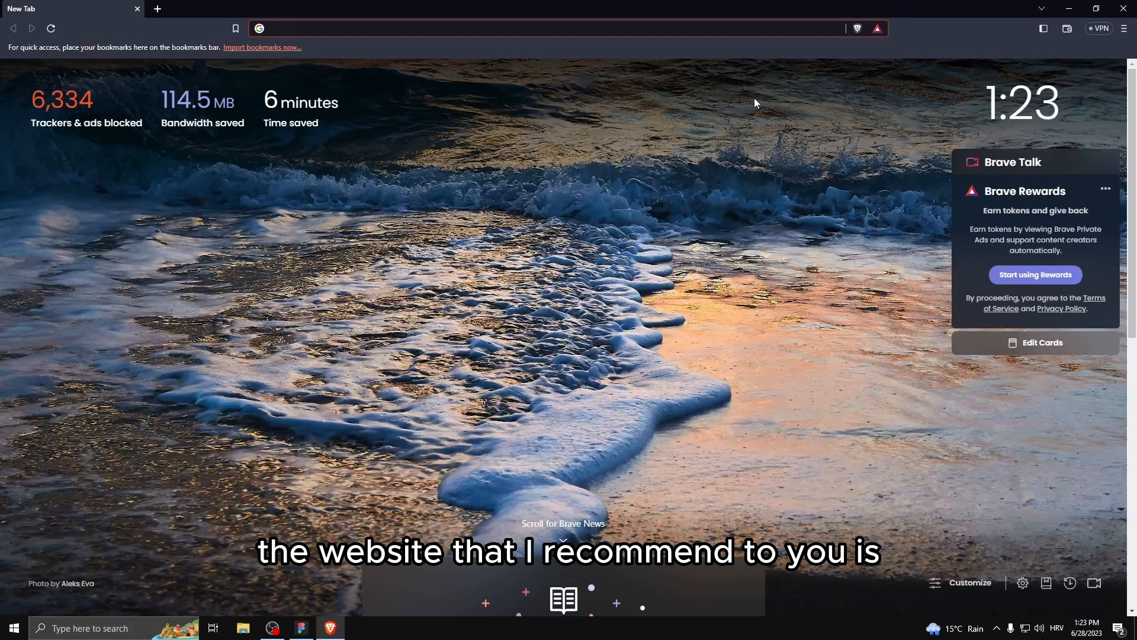
# Step: Go to templatefreebies.com and open the Freelance App UI Kit page from the search results for "free"
pyautogui.write('templatefreebies.com')
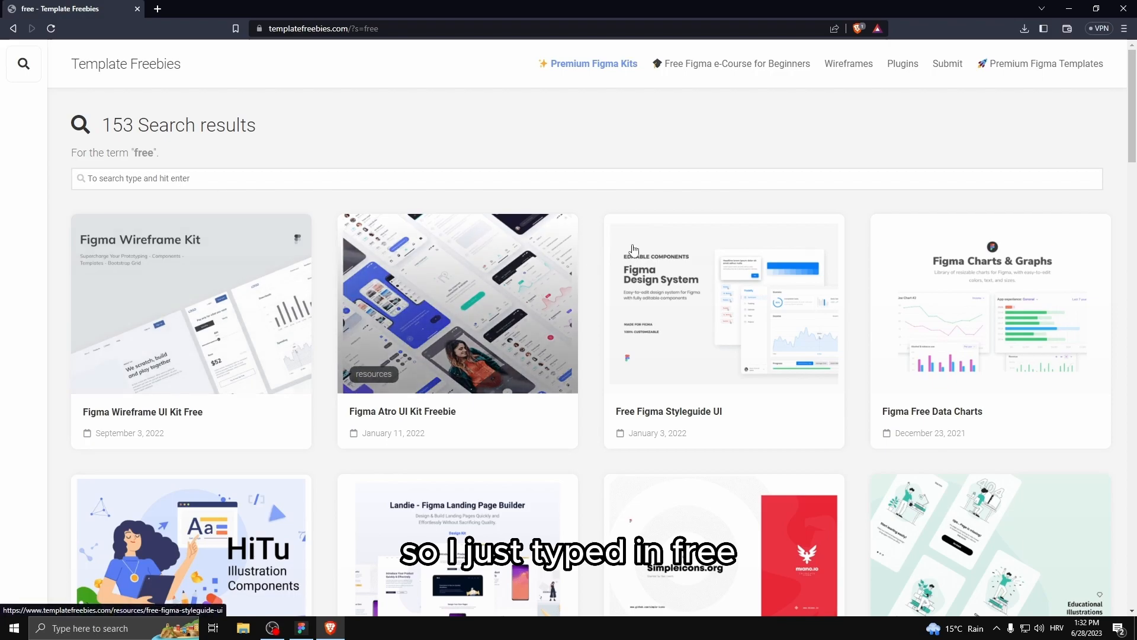
pyautogui.scroll(-5, 579, 309)
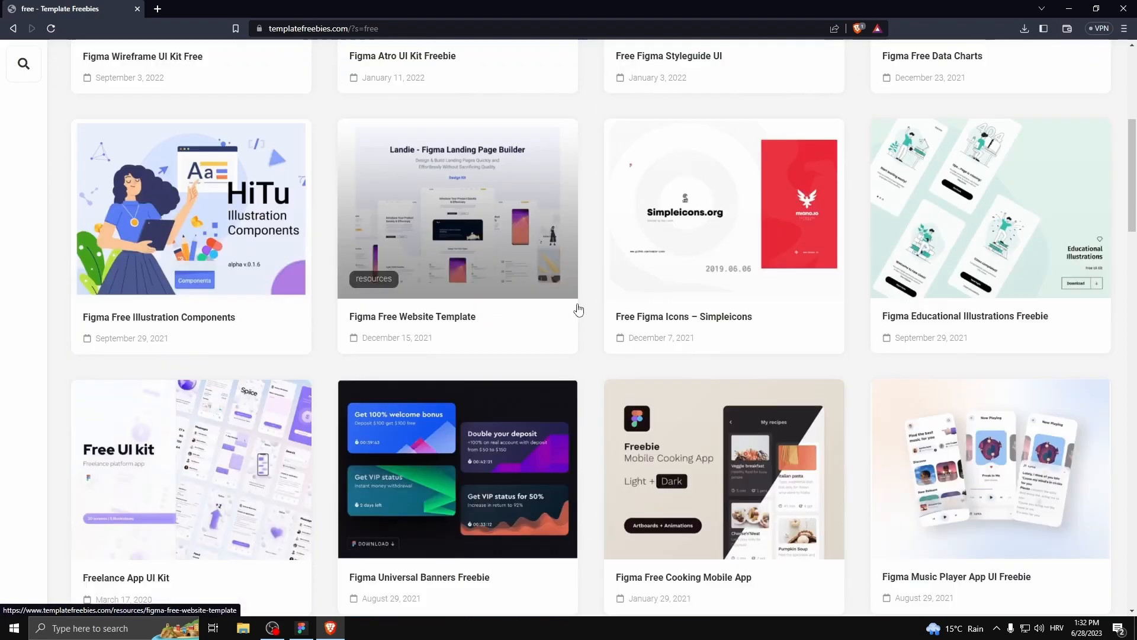
pyautogui.scroll(-1, 579, 310)
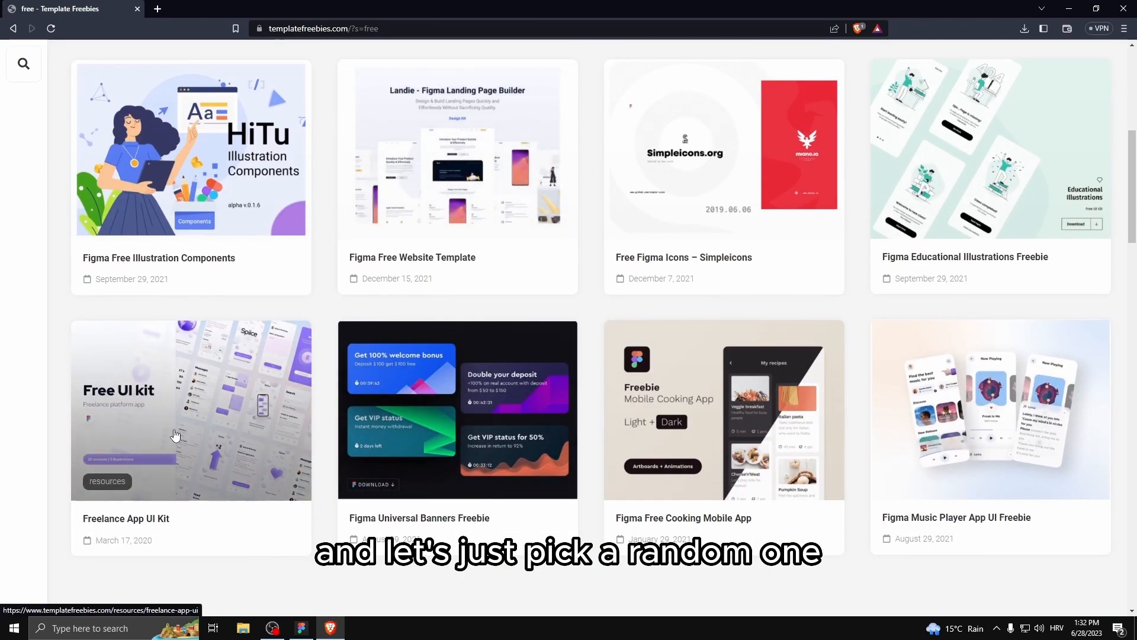
pyautogui.click(178, 433)
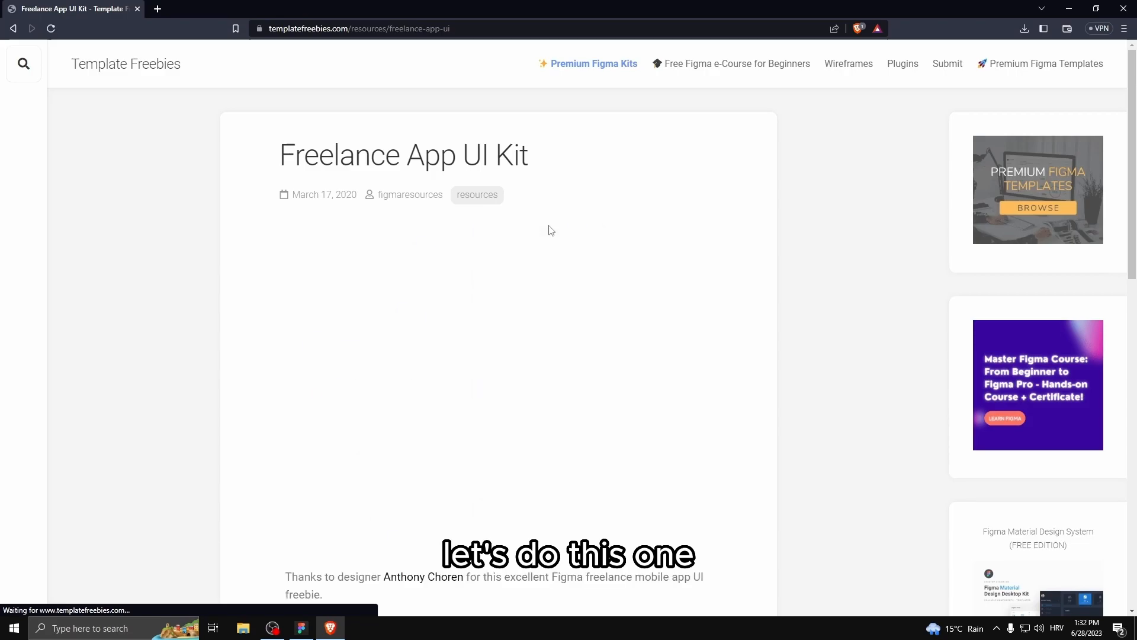
# Step: Get the Freelance App UI Kit and open the file "UI kit freelance platform app (Copy)" in Figma
pyautogui.scroll(-5, 292, 436)
pyautogui.click(320, 475)
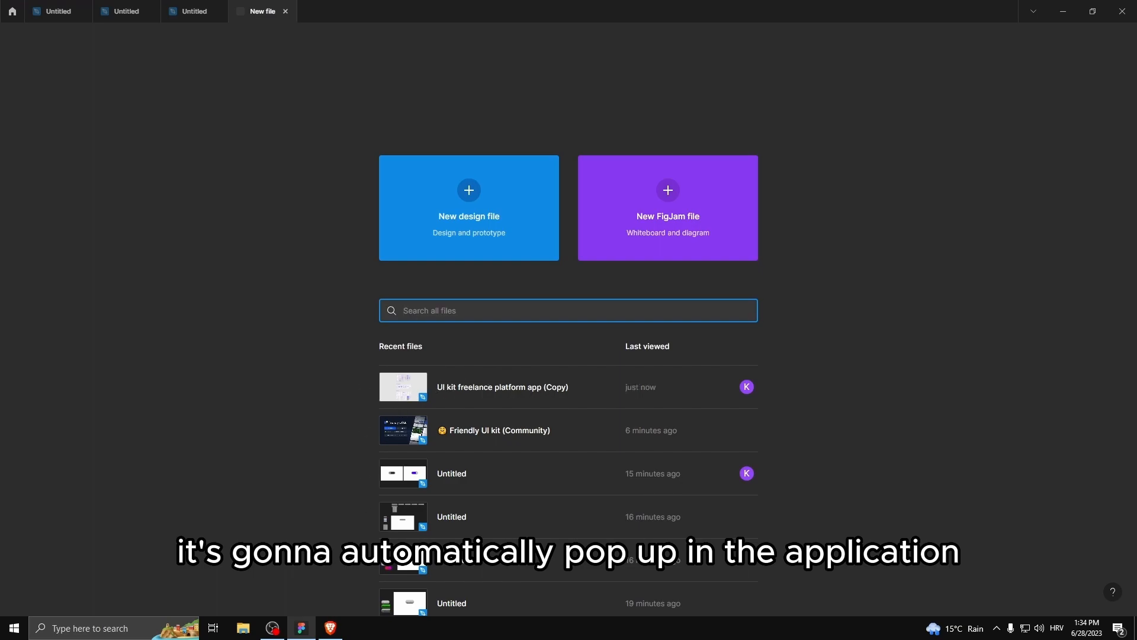
pyautogui.click(480, 380)
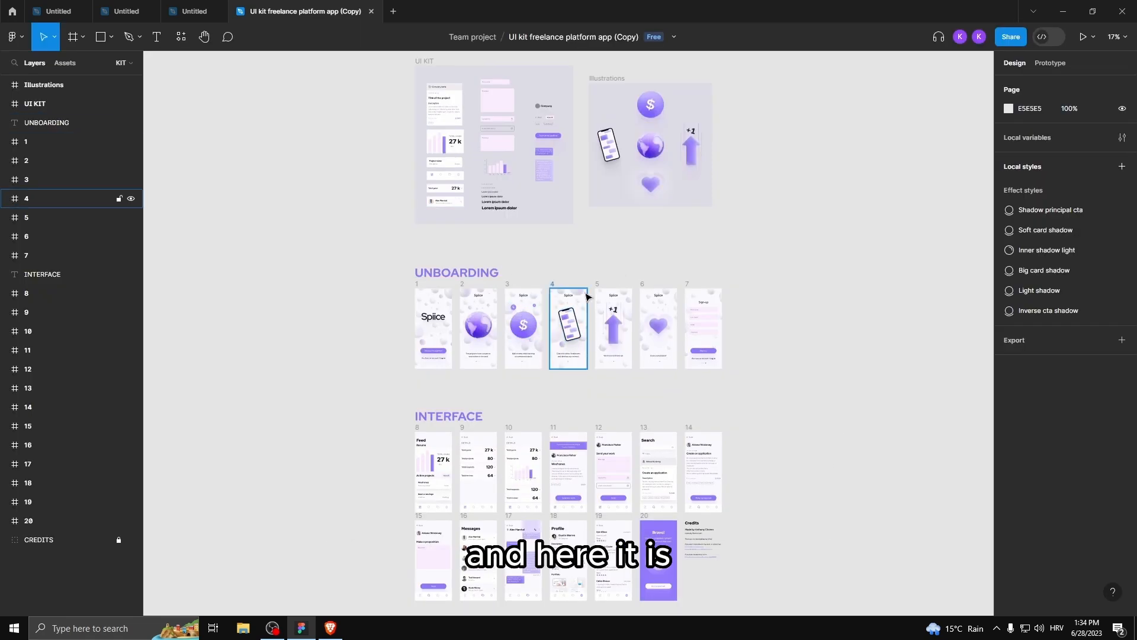
# Step: Inspect the dimensions of screen 15 in the Interface section
pyautogui.scroll(1, 658, 274)
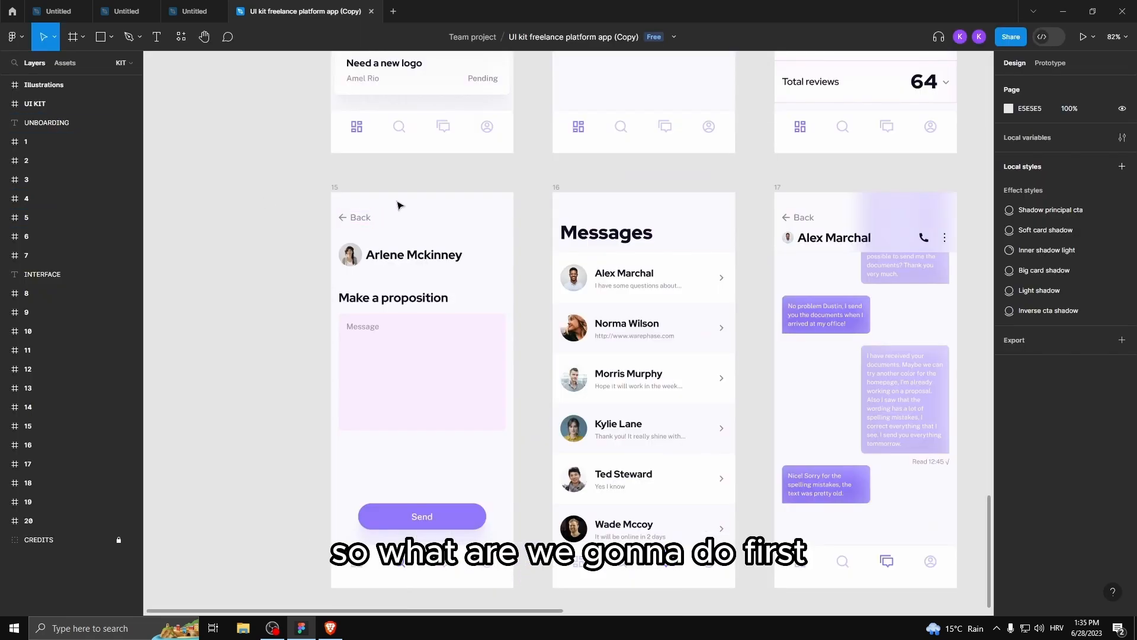
pyautogui.click(334, 198)
pyautogui.scroll(-1, 492, 373)
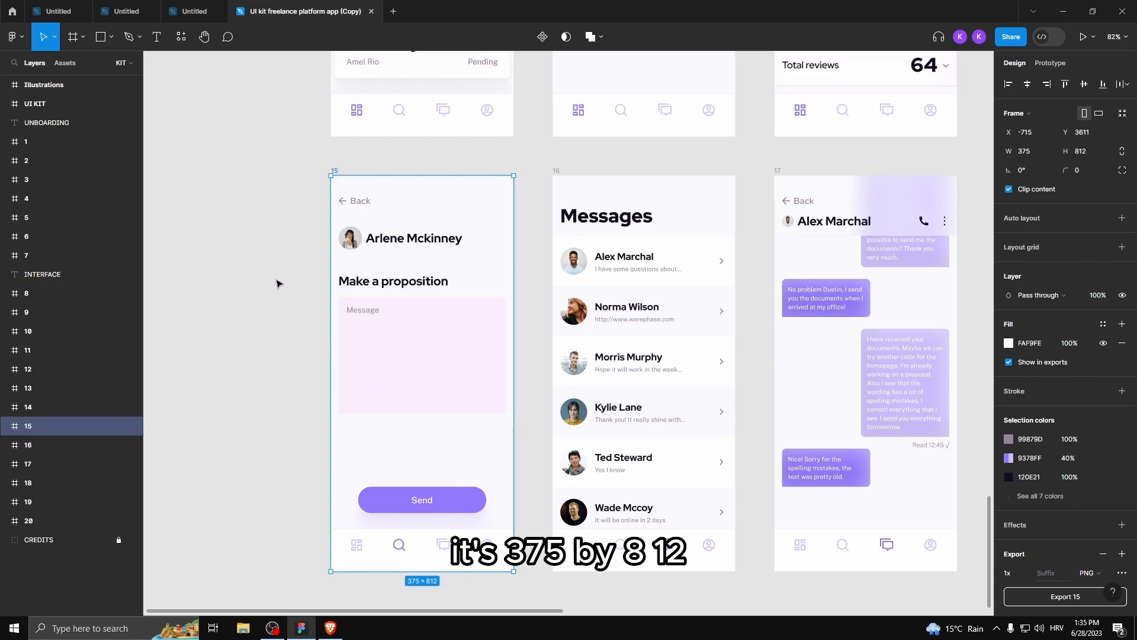
# Step: Create an iPhone 13 mini frame (375 × 812) and place it below screen 15
pyautogui.click(83, 36)
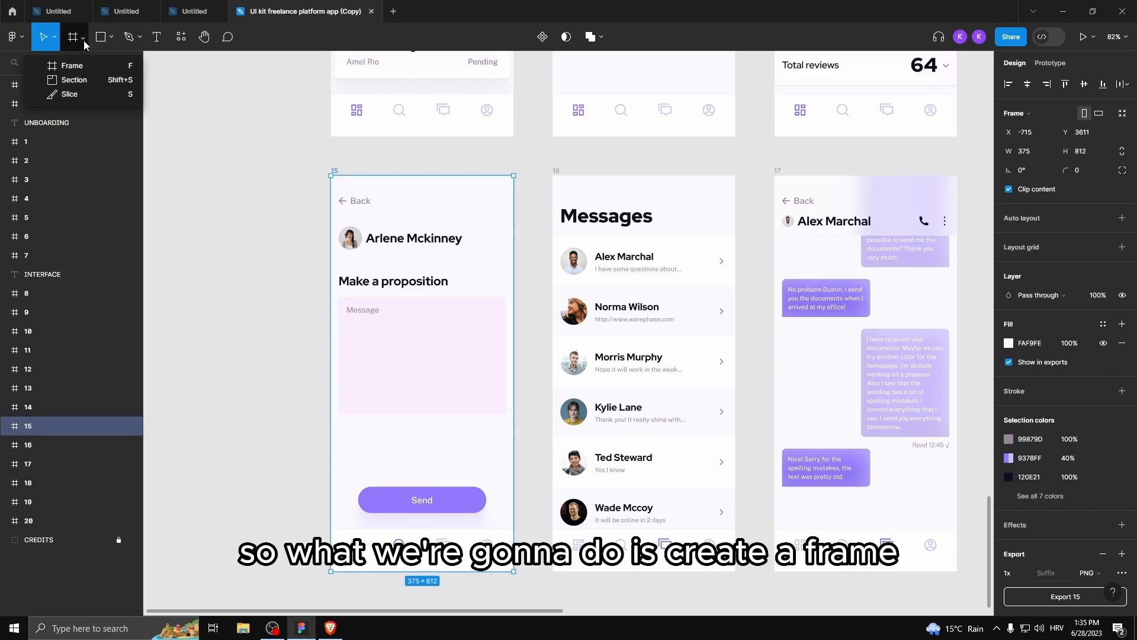
pyautogui.click(41, 65)
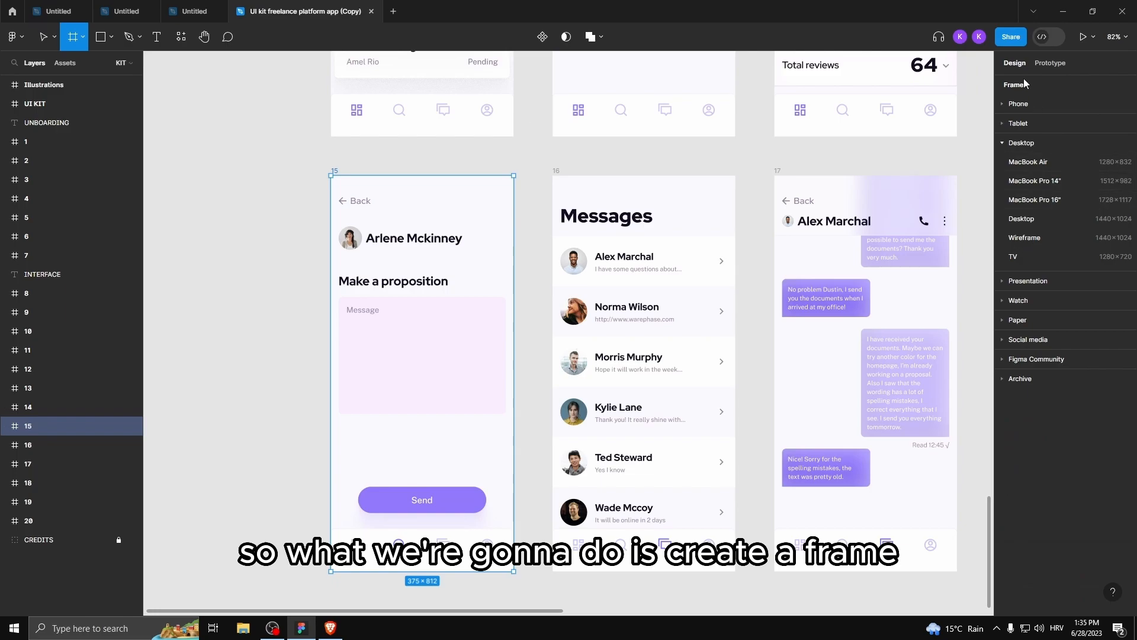
pyautogui.click(1026, 106)
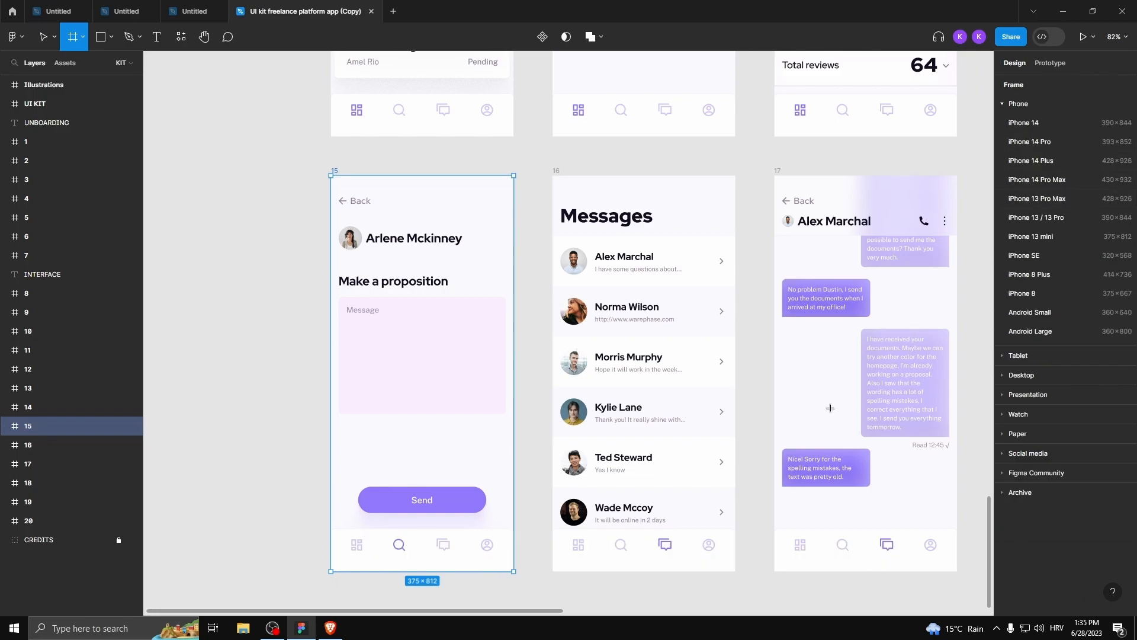
pyautogui.click(1112, 237)
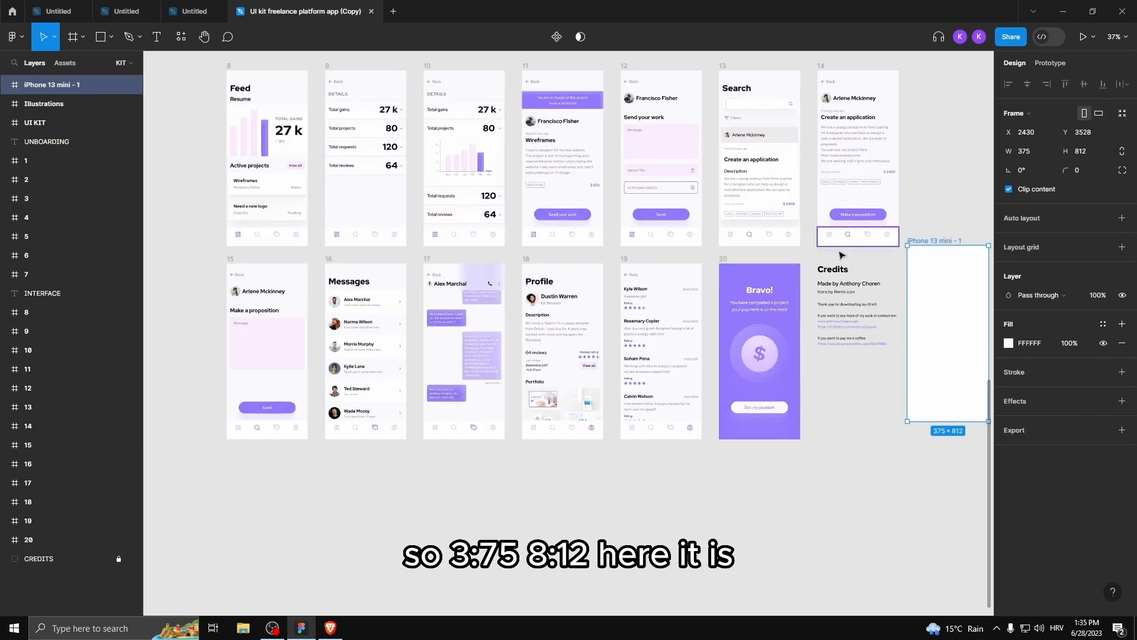
pyautogui.moveTo(944, 287); pyautogui.dragTo(264, 494)
# Step: Move screen 8 (Feed) out of the Interface row and place it beside the empty iPhone 13 mini frame
pyautogui.scroll(3, 267, 188)
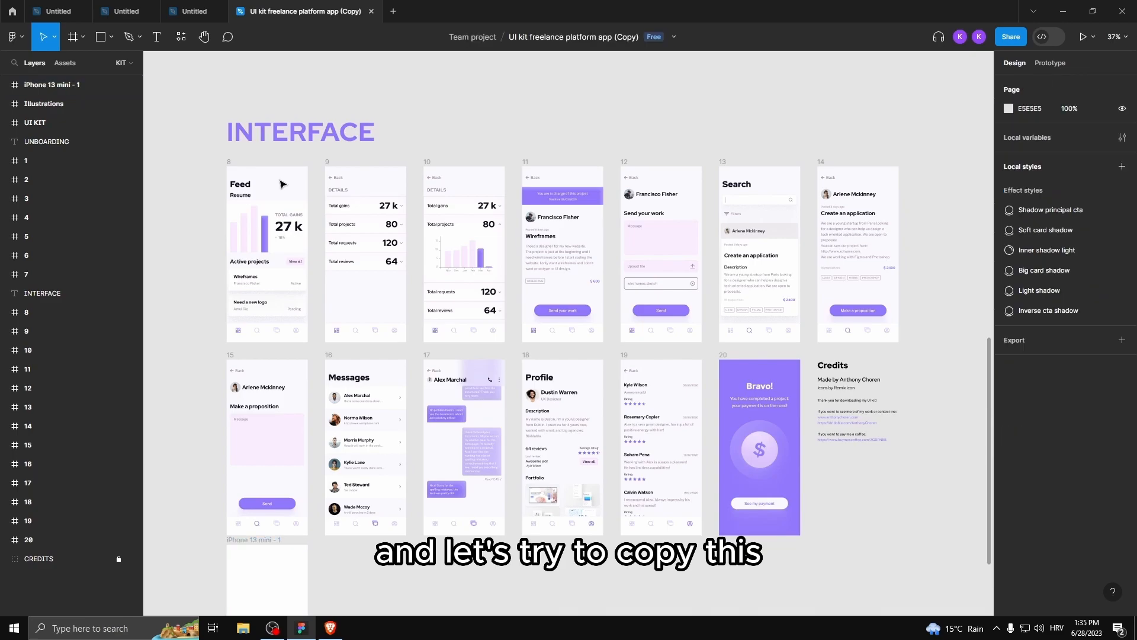
pyautogui.click(282, 185)
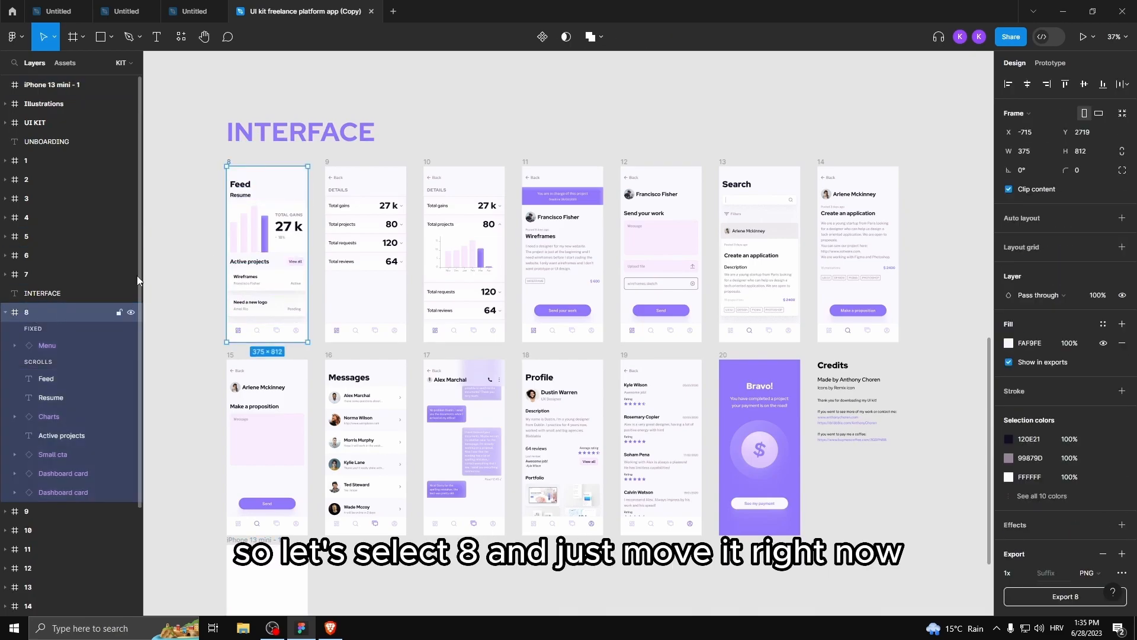
pyautogui.moveTo(249, 192); pyautogui.dragTo(347, 583)
pyautogui.scroll(-8, 363, 437)
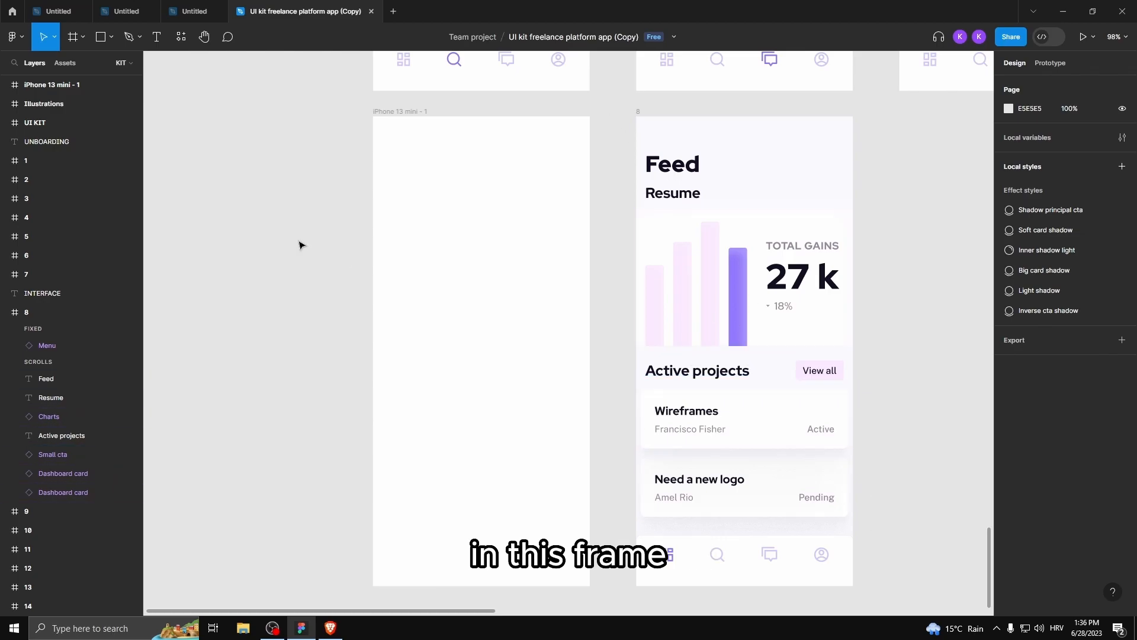
# Step: Set the iPhone 13 mini frame's fill to FAF9FE by sampling the background colour of the Feed screen
pyautogui.click(465, 165)
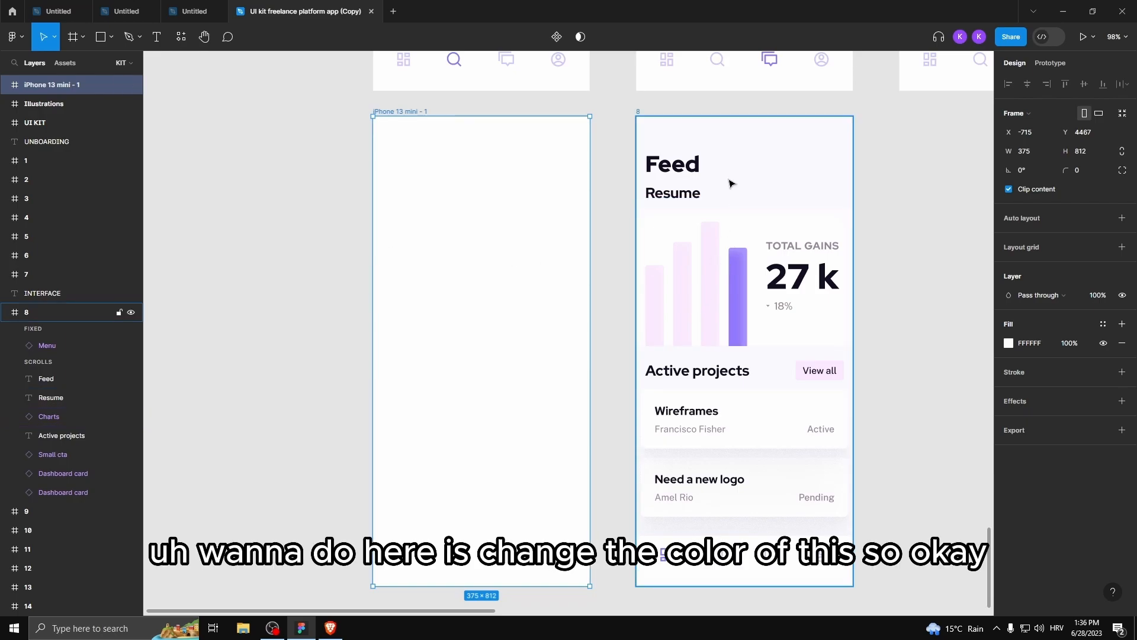
pyautogui.scroll(2, 731, 172)
pyautogui.scroll(-4, 681, 169)
pyautogui.scroll(3, 660, 169)
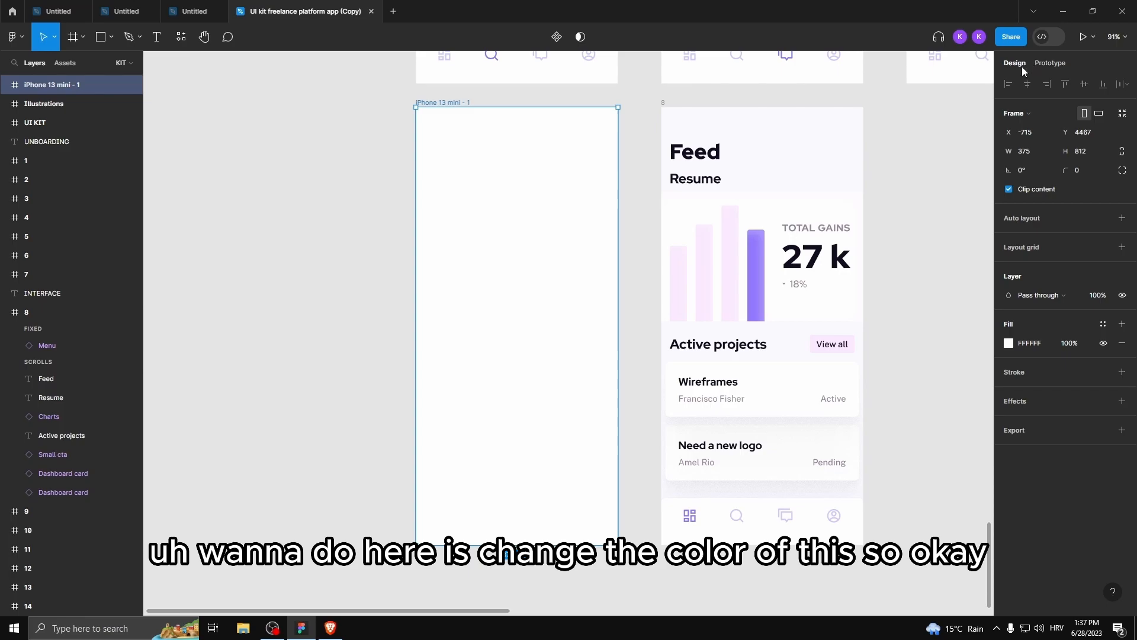
pyautogui.click(1009, 343)
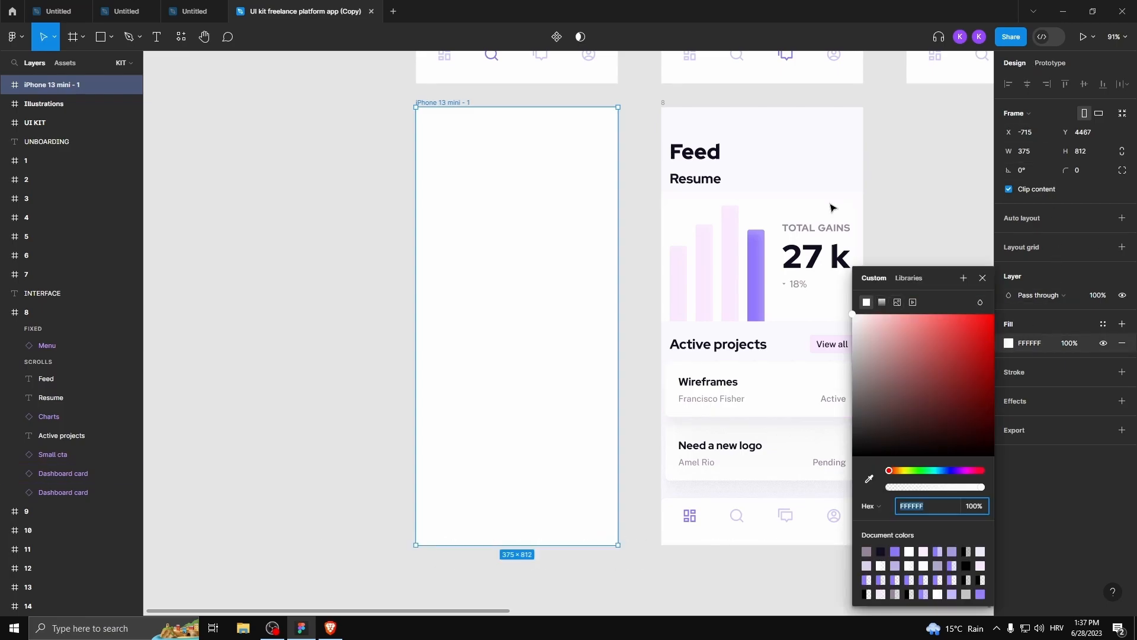
pyautogui.click(871, 477)
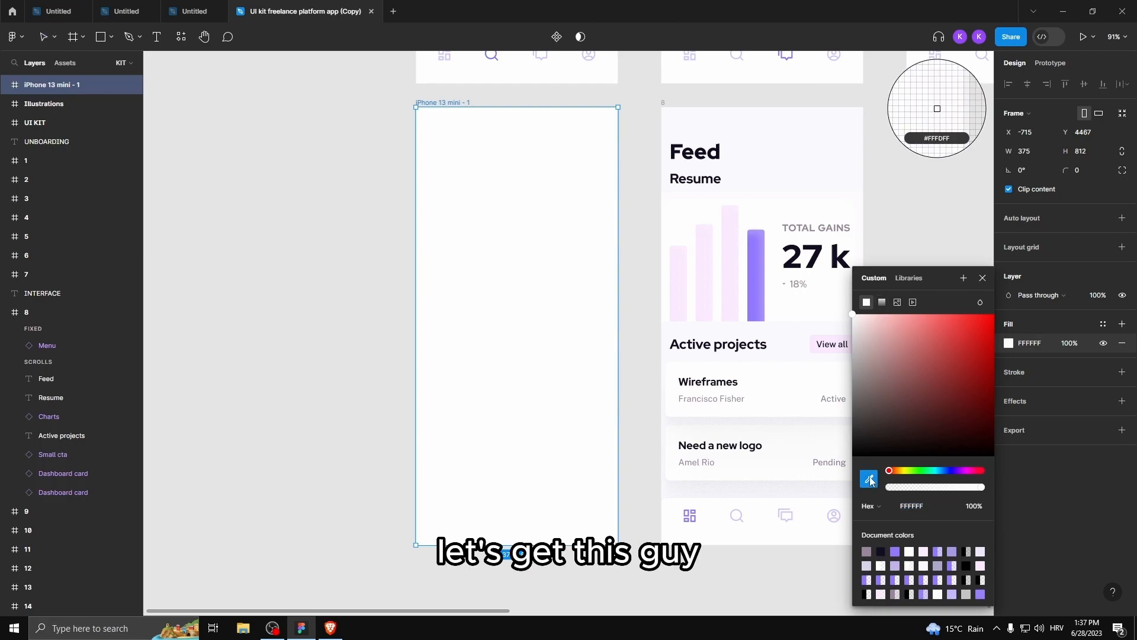
pyautogui.click(809, 145)
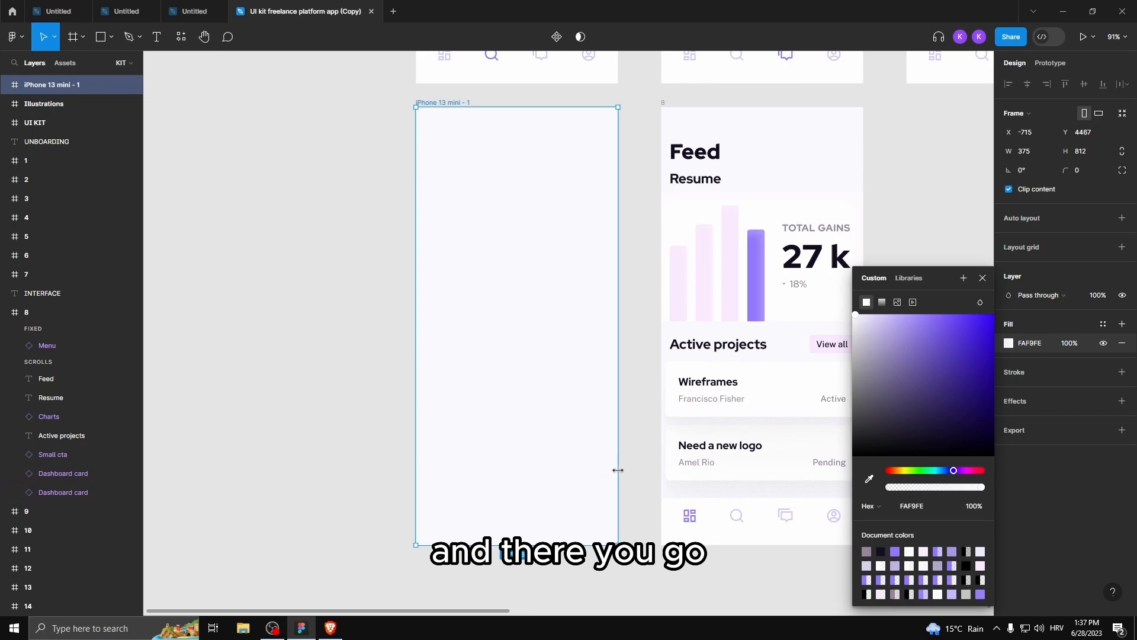
pyautogui.click(982, 278)
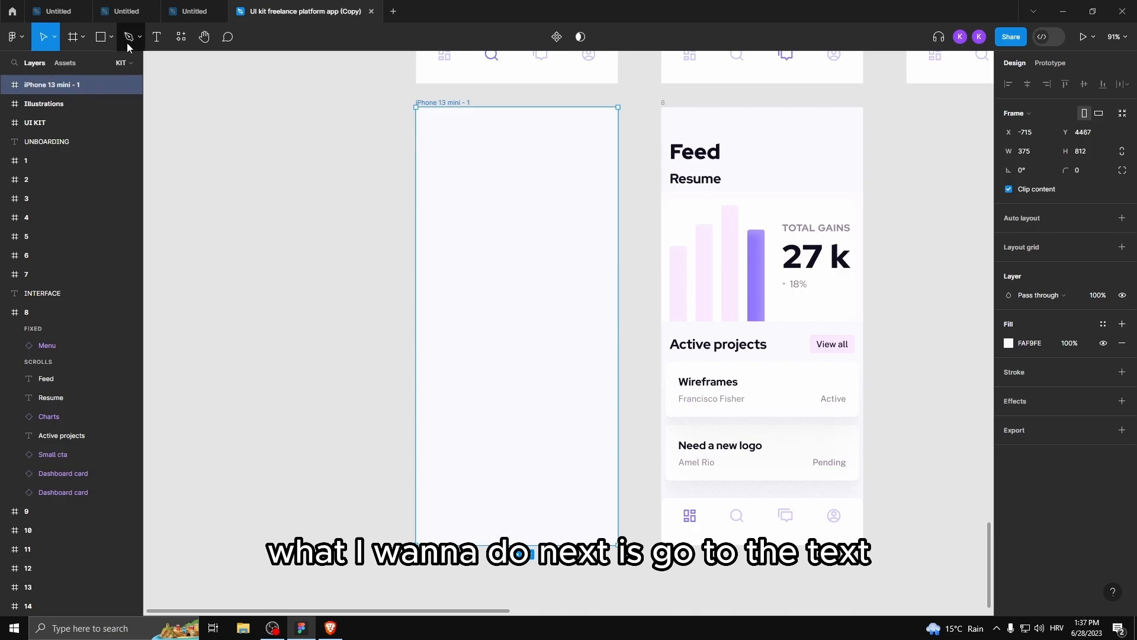
# Step: Add the heading text "Feed" near the upper left of the iPhone 13 mini frame
pyautogui.click(156, 37)
pyautogui.moveTo(426, 144); pyautogui.dragTo(507, 181)
pyautogui.write('Feed')
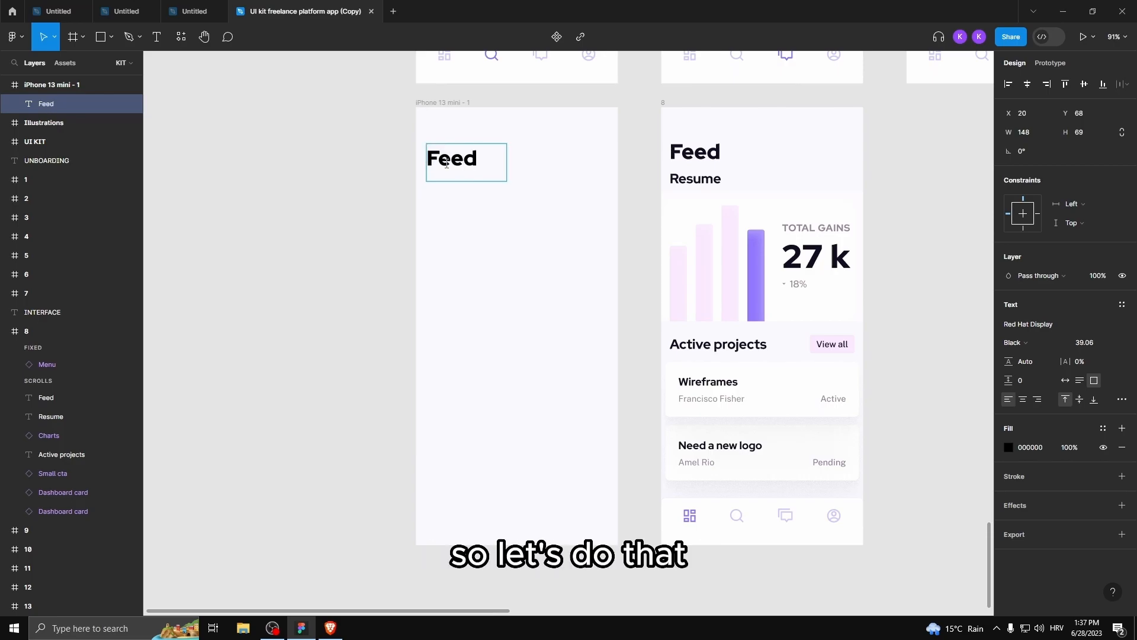
pyautogui.scroll(1, 478, 187)
pyautogui.press('Escape')
# Step: Add the text "Resume" to the iPhone 13 mini frame and place it directly under the "Feed" heading
pyautogui.press('t')
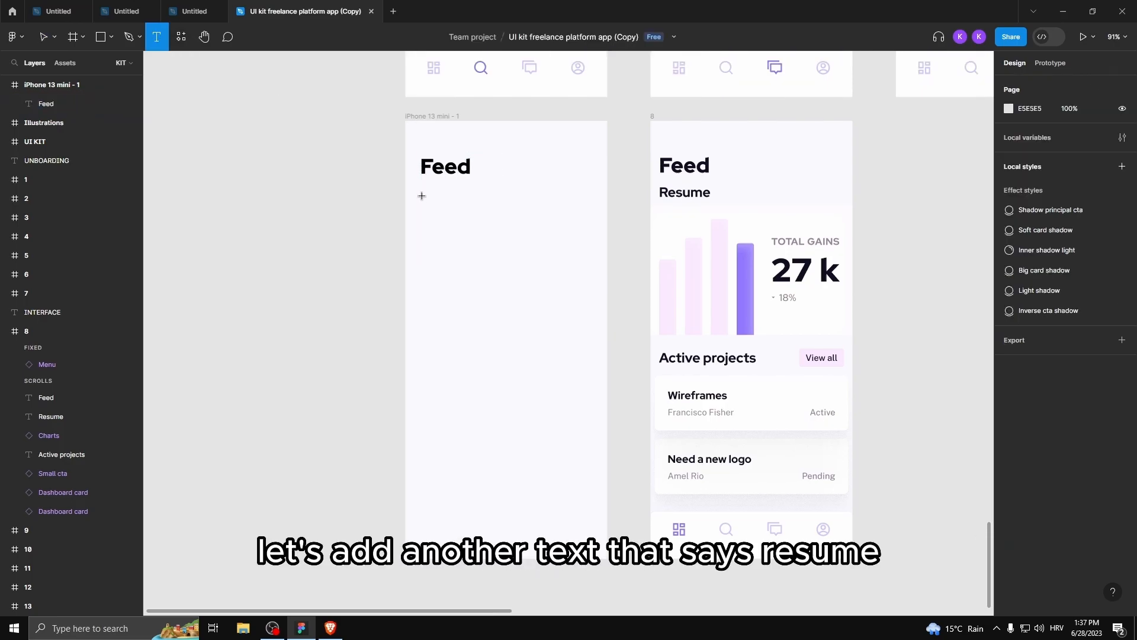
pyautogui.moveTo(420, 192); pyautogui.dragTo(508, 221)
pyautogui.write('R')
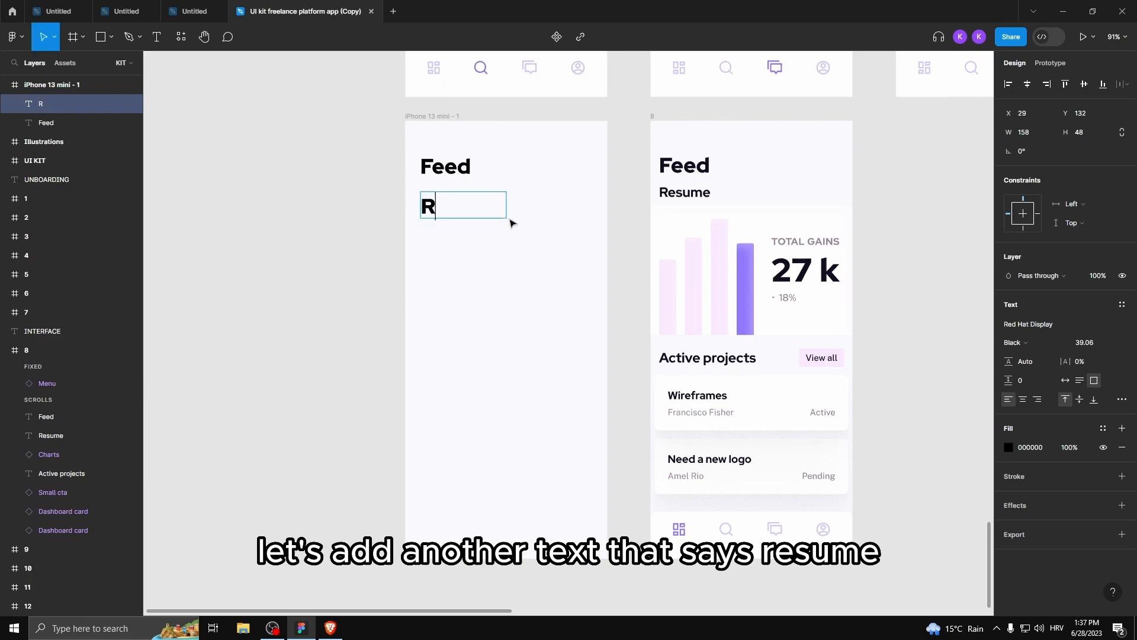
pyautogui.write('esume')
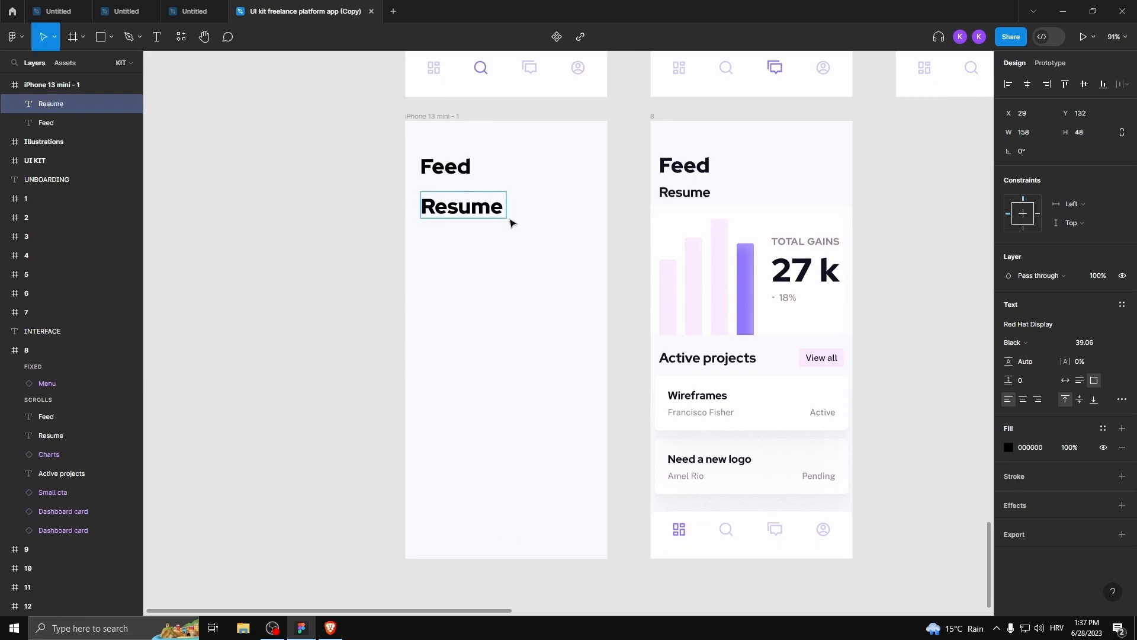
pyautogui.press('Escape')
pyautogui.moveTo(476, 209); pyautogui.dragTo(448, 185)
# Step: Reduce the font size of the "Resume" text to 24
pyautogui.scroll(6, 422, 193)
pyautogui.scroll(1, 423, 191)
pyautogui.doubleClick(448, 184)
pyautogui.scroll(-2, 449, 184)
pyautogui.click(1116, 346)
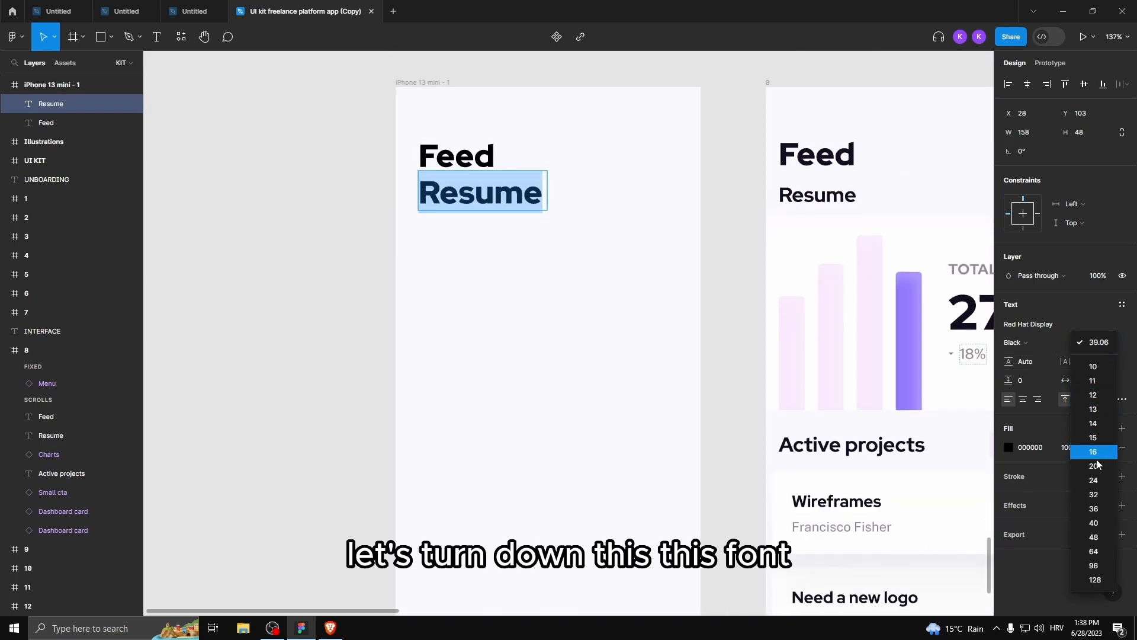
pyautogui.click(1106, 494)
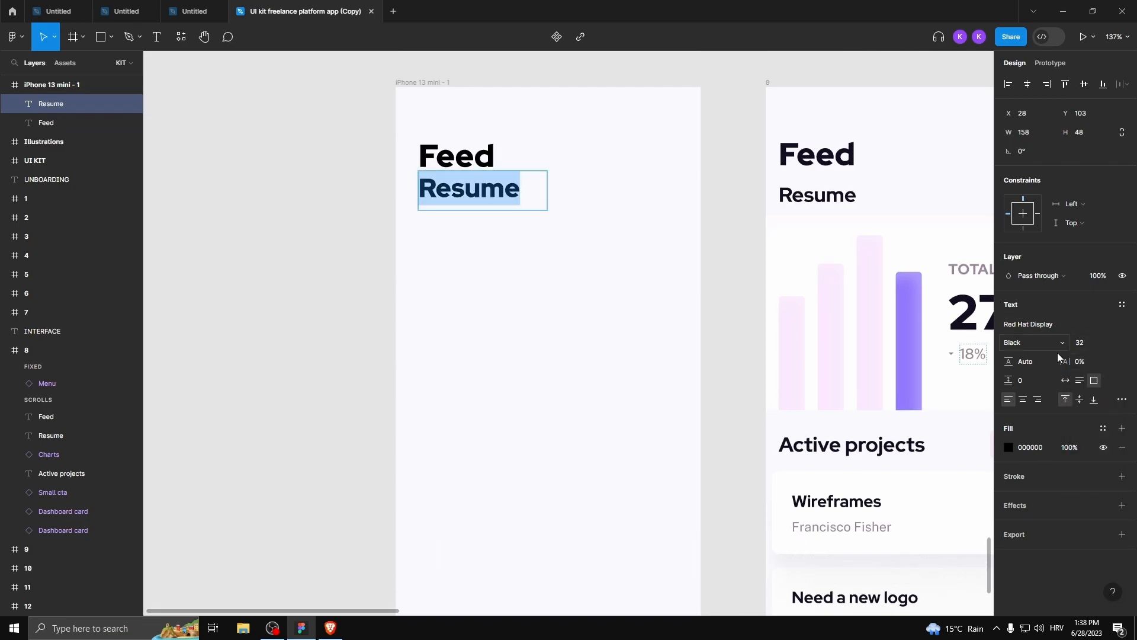
pyautogui.click(1088, 342)
pyautogui.click(1084, 328)
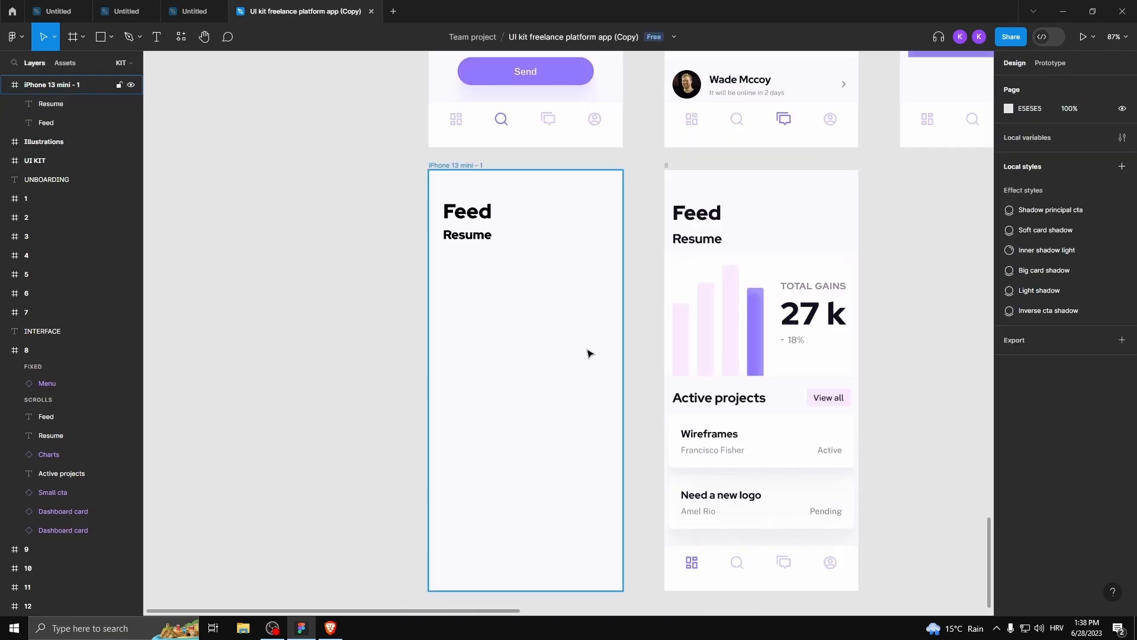
# Step: Draw a rectangle about 375 × 243 across the full width of the iPhone 13 mini frame, just below "Resume"
pyautogui.scroll(1, 589, 352)
pyautogui.scroll(4, 914, 406)
pyautogui.scroll(-3, 852, 299)
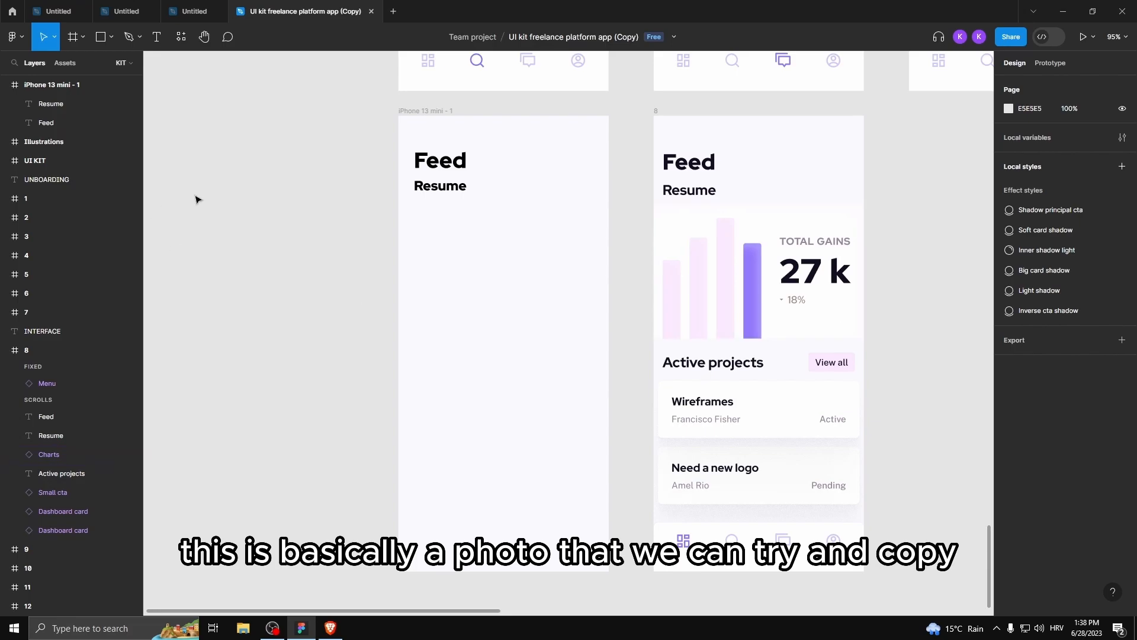
pyautogui.click(111, 37)
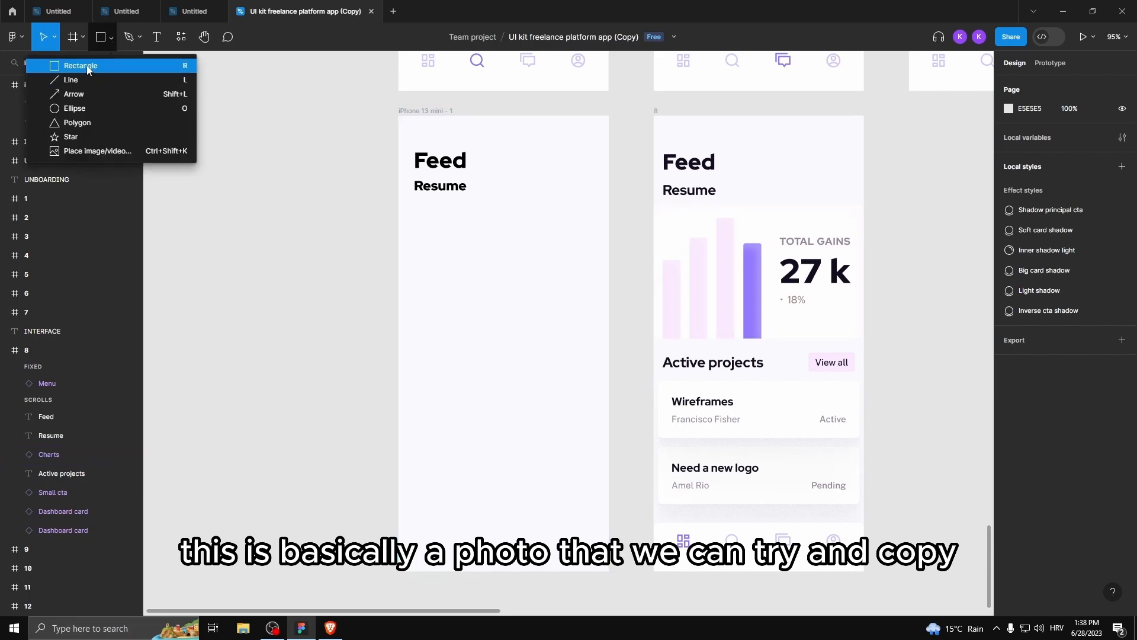
pyautogui.click(89, 69)
pyautogui.moveTo(608, 202); pyautogui.dragTo(400, 341)
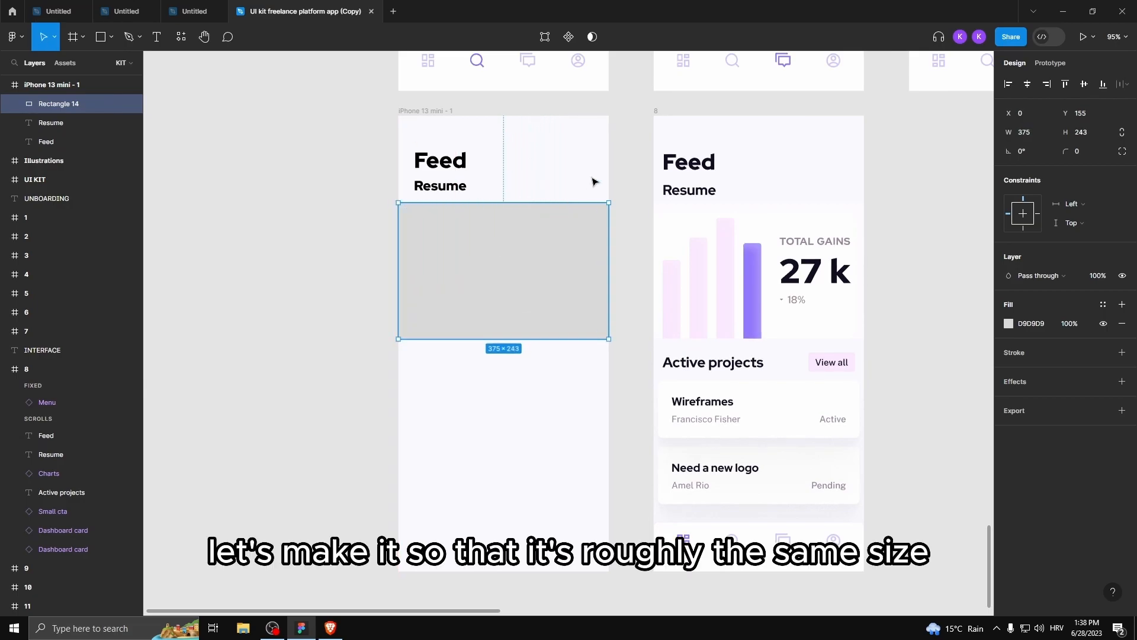
pyautogui.click(337, 217)
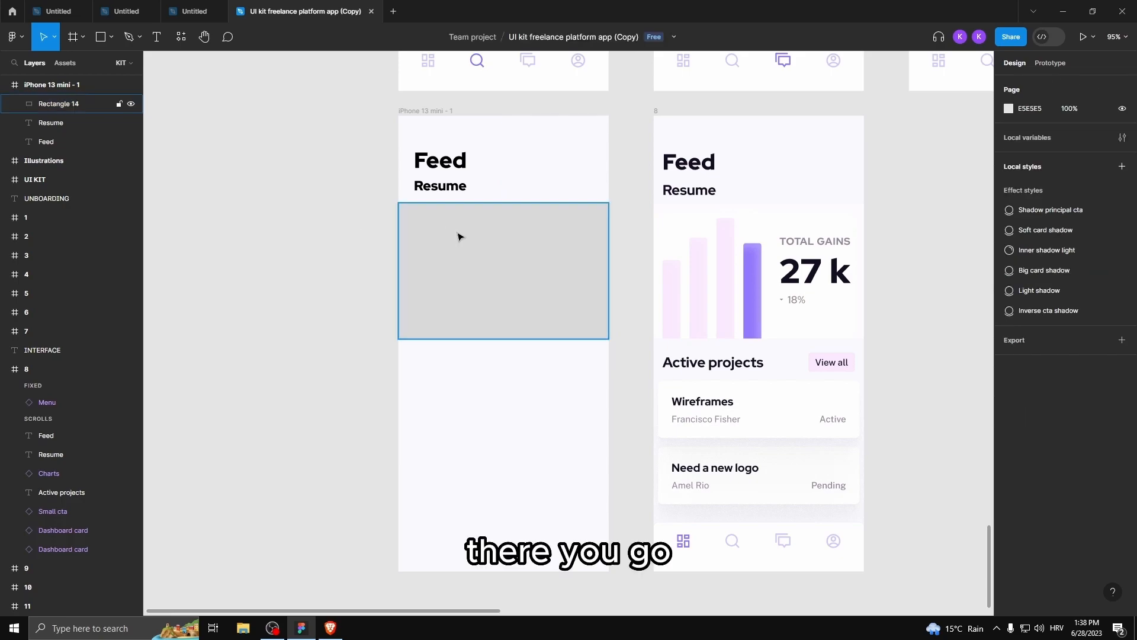
# Step: Set the rectangle's fill to white (FFFFFF), matching it to the background behind the Feed screen's chart
pyautogui.scroll(3, 457, 233)
pyautogui.click(445, 241)
pyautogui.click(1008, 323)
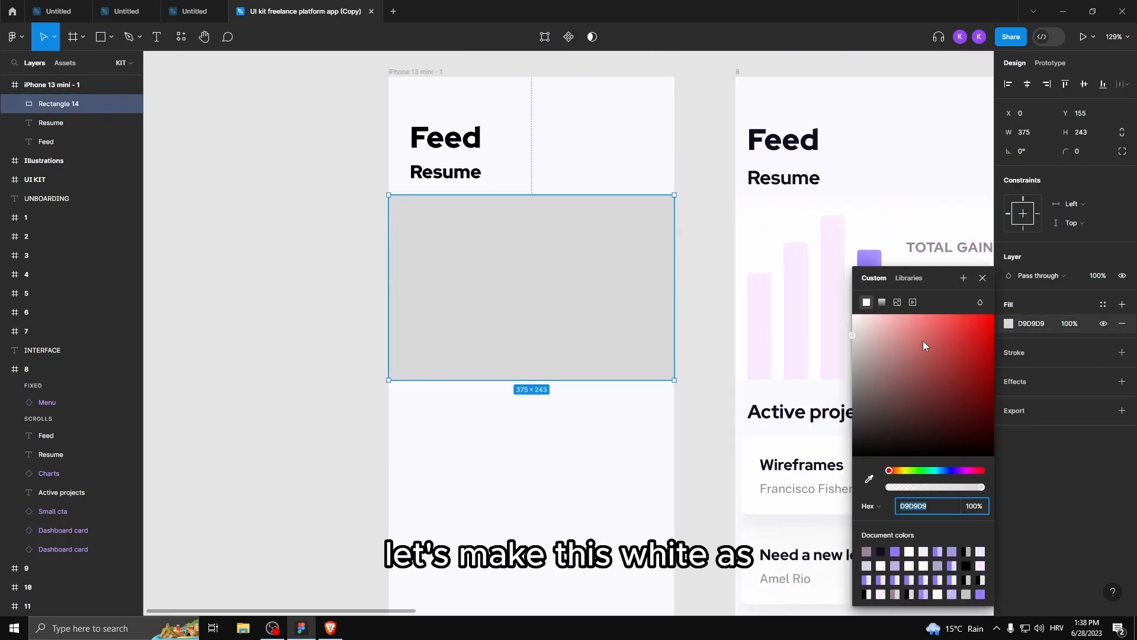
pyautogui.moveTo(922, 345); pyautogui.dragTo(815, 296)
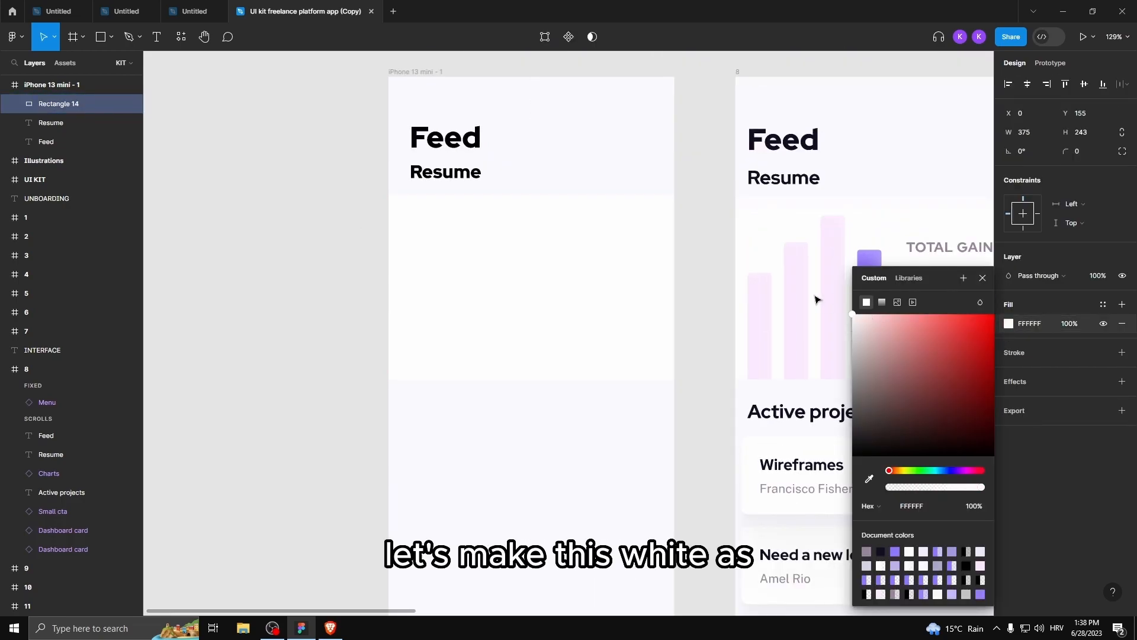
pyautogui.click(869, 479)
pyautogui.click(752, 224)
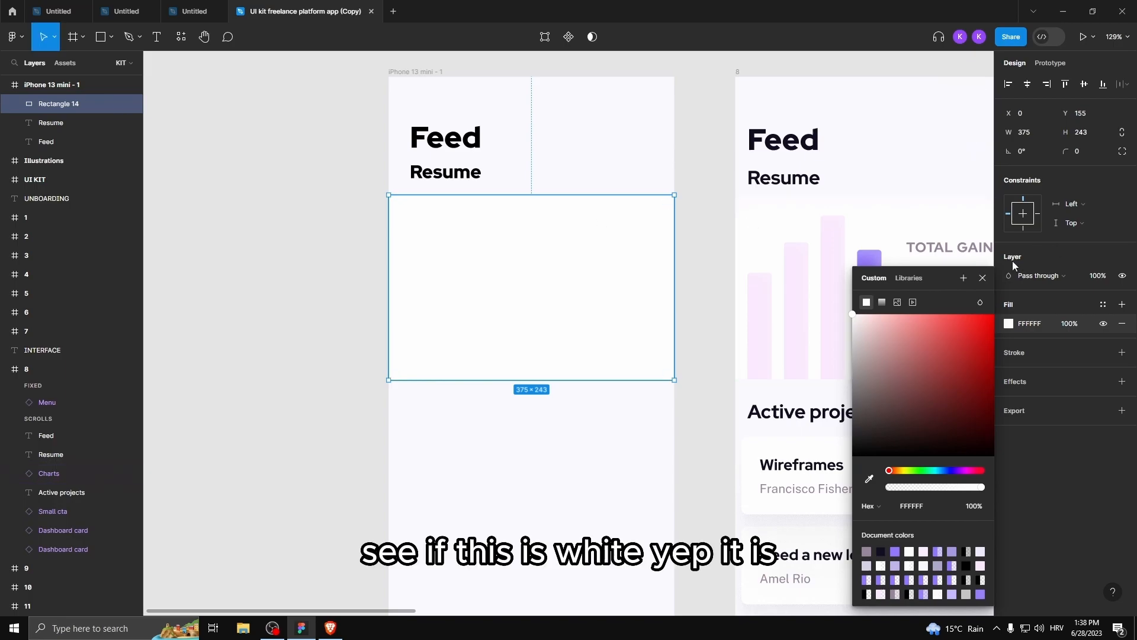
# Step: Duplicate the white 375 × 243 rectangle in place and turn the copy into a mask
pyautogui.click(983, 278)
pyautogui.scroll(-2, 797, 275)
pyautogui.scroll(1, 800, 277)
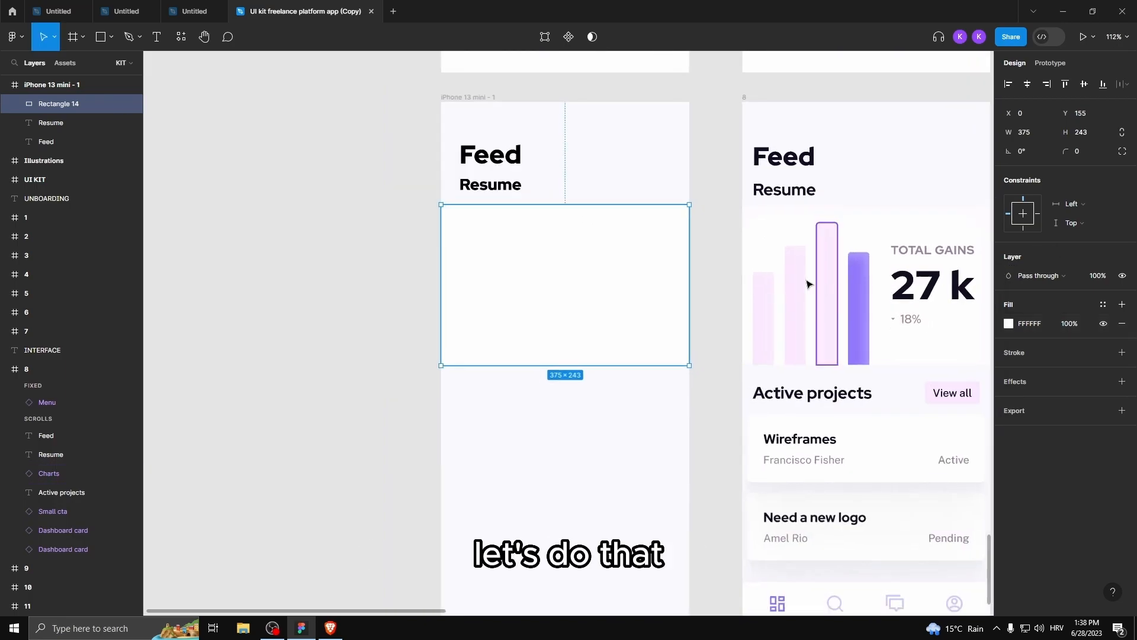
pyautogui.hotkey('ctrl', 'c')
pyautogui.hotkey('ctrl', 'v')
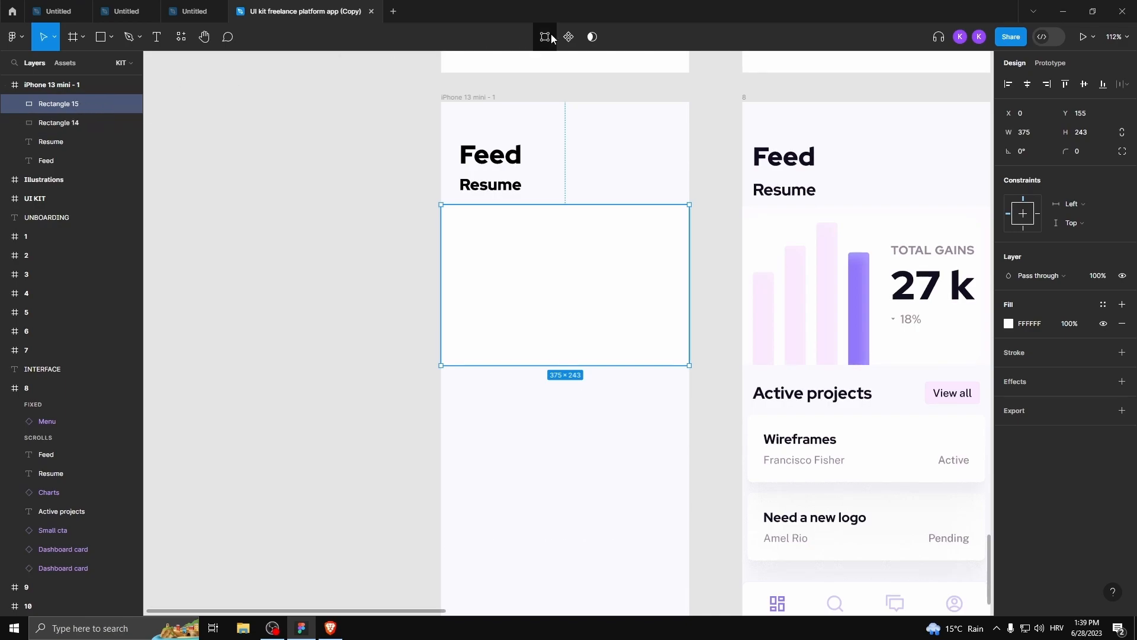
pyautogui.click(591, 37)
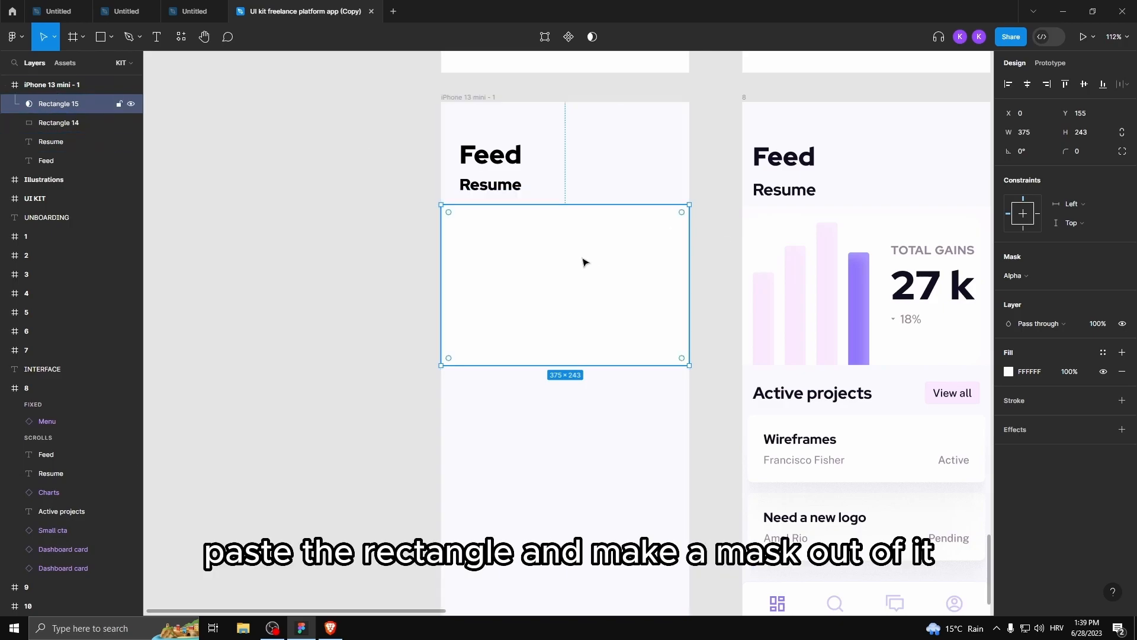
# Step: Add the text "TOTAL GAINS" at font size 20 in the upper-right area of the masked rectangle
pyautogui.click(156, 37)
pyautogui.moveTo(478, 245); pyautogui.dragTo(599, 309)
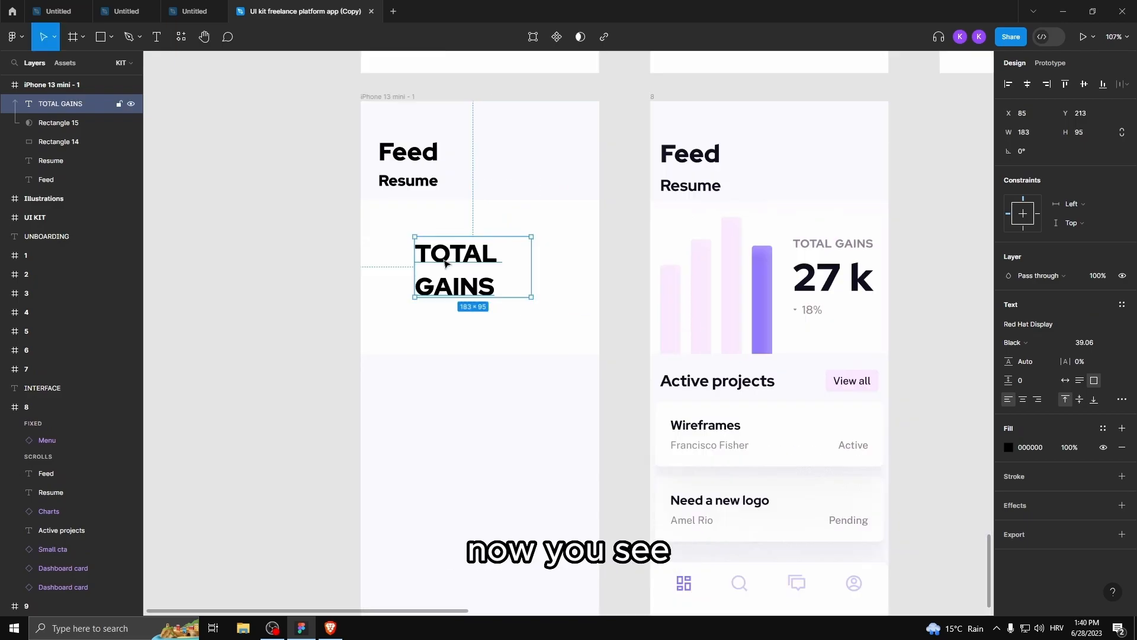
pyautogui.moveTo(449, 272); pyautogui.dragTo(440, 309)
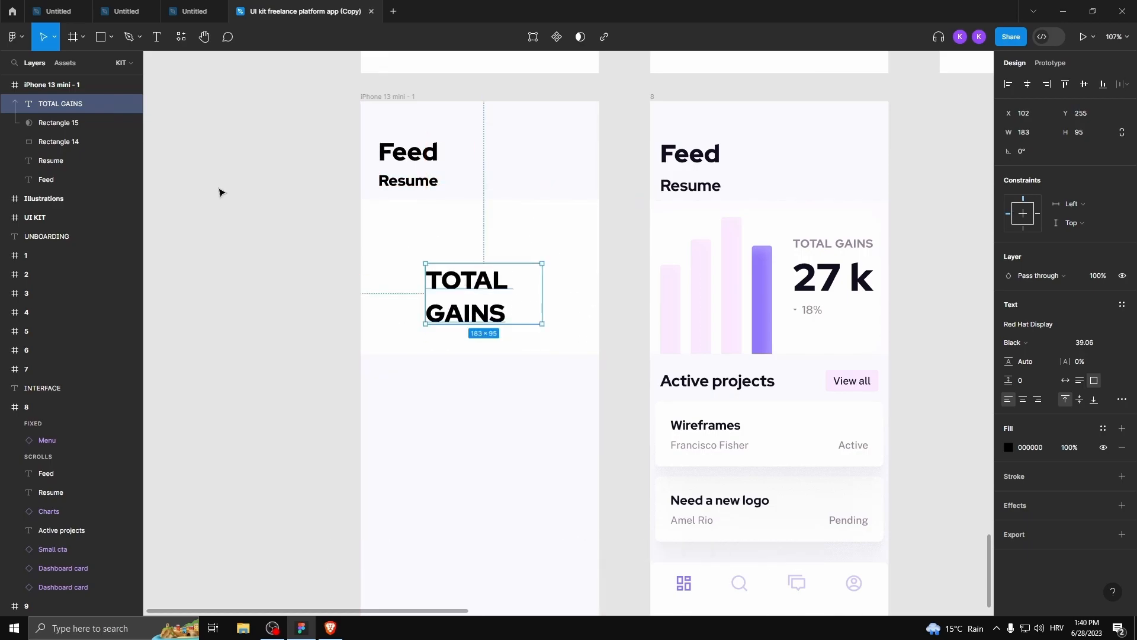
pyautogui.click(130, 123)
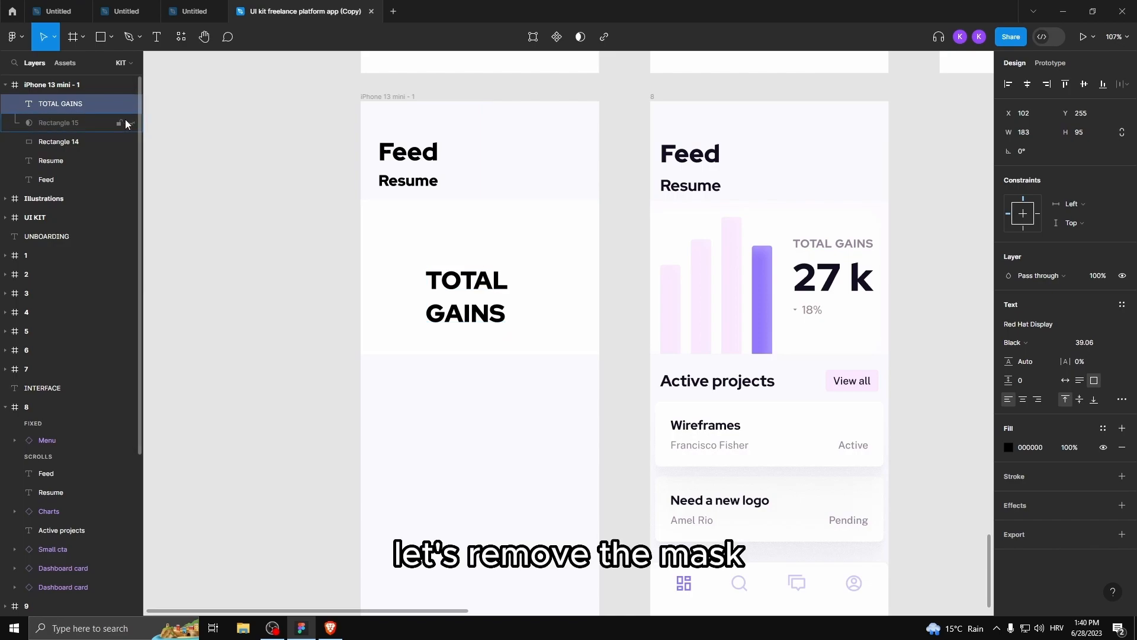
pyautogui.moveTo(476, 280); pyautogui.dragTo(555, 231)
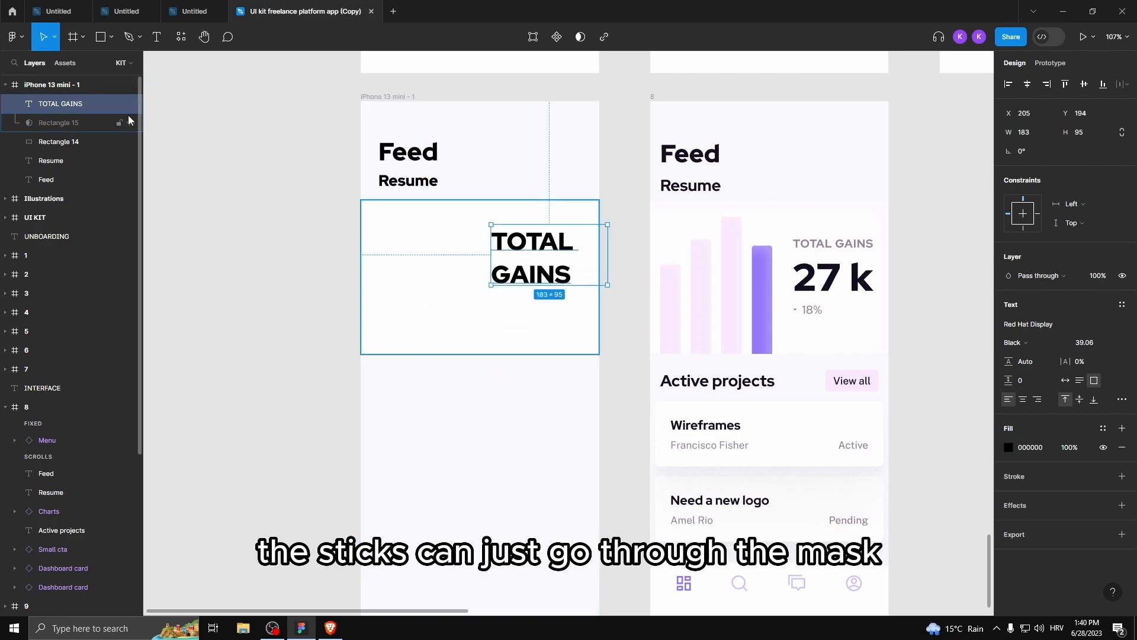
pyautogui.scroll(2, 524, 241)
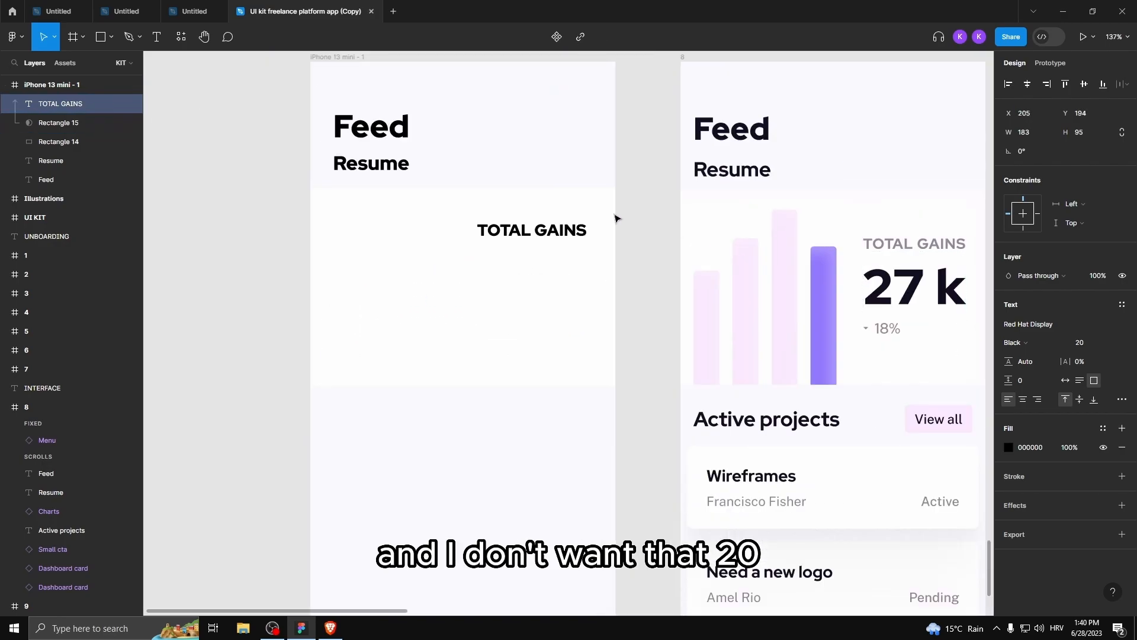
# Step: Recolor the new "TOTAL GAINS" text with the color sampled from the same label in the reference Feed screen
pyautogui.doubleClick(545, 231)
pyautogui.tripleClick(548, 231)
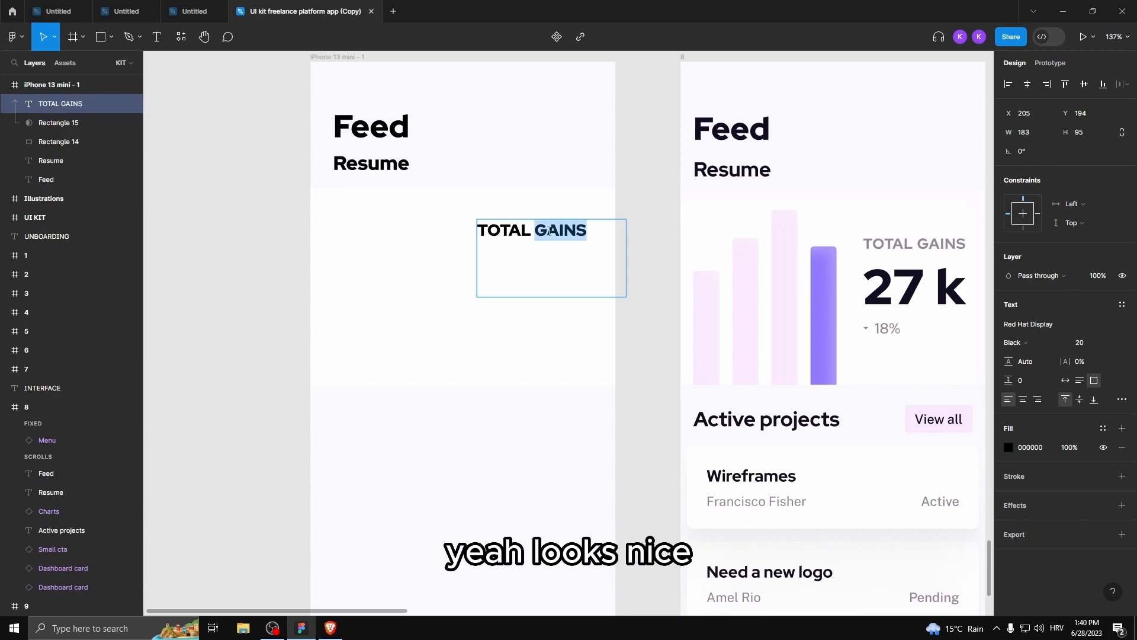
pyautogui.click(1010, 447)
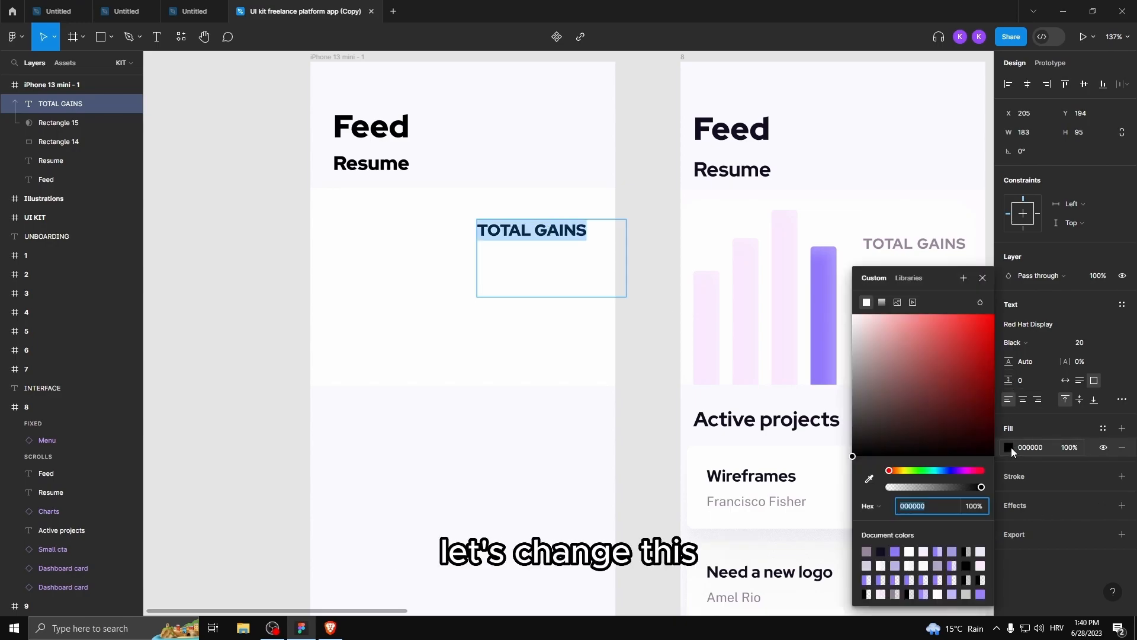
pyautogui.click(869, 478)
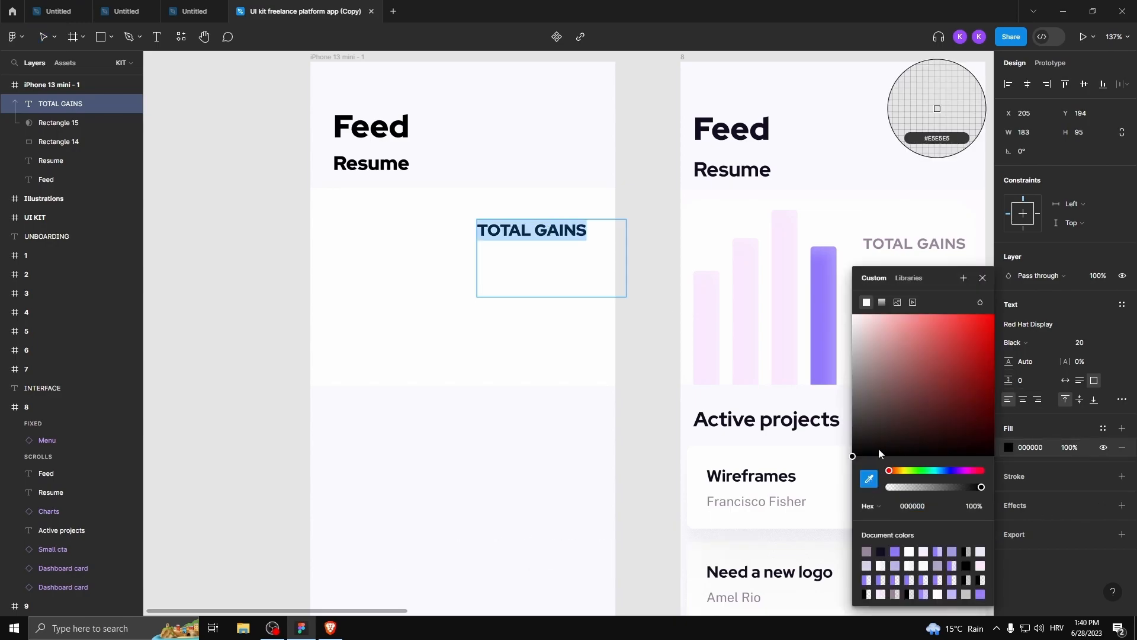
pyautogui.click(905, 239)
pyautogui.press('Escape')
# Step: Add the text "27 k" directly below "TOTAL GAINS" in the iPhone 13 mini frame
pyautogui.click(154, 40)
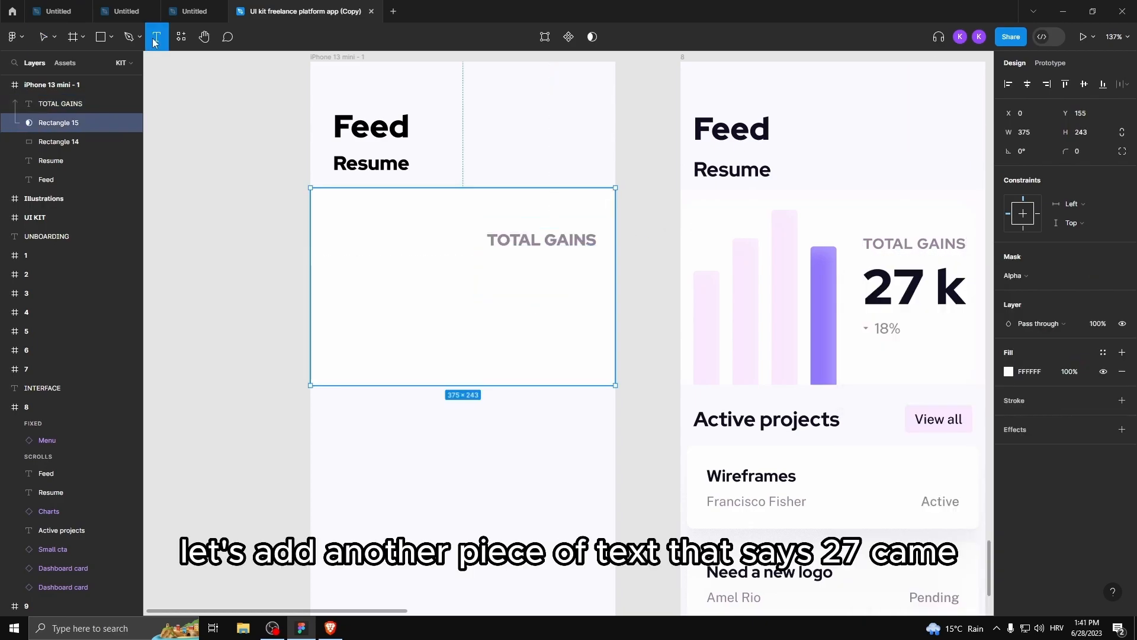
pyautogui.moveTo(480, 289); pyautogui.dragTo(597, 373)
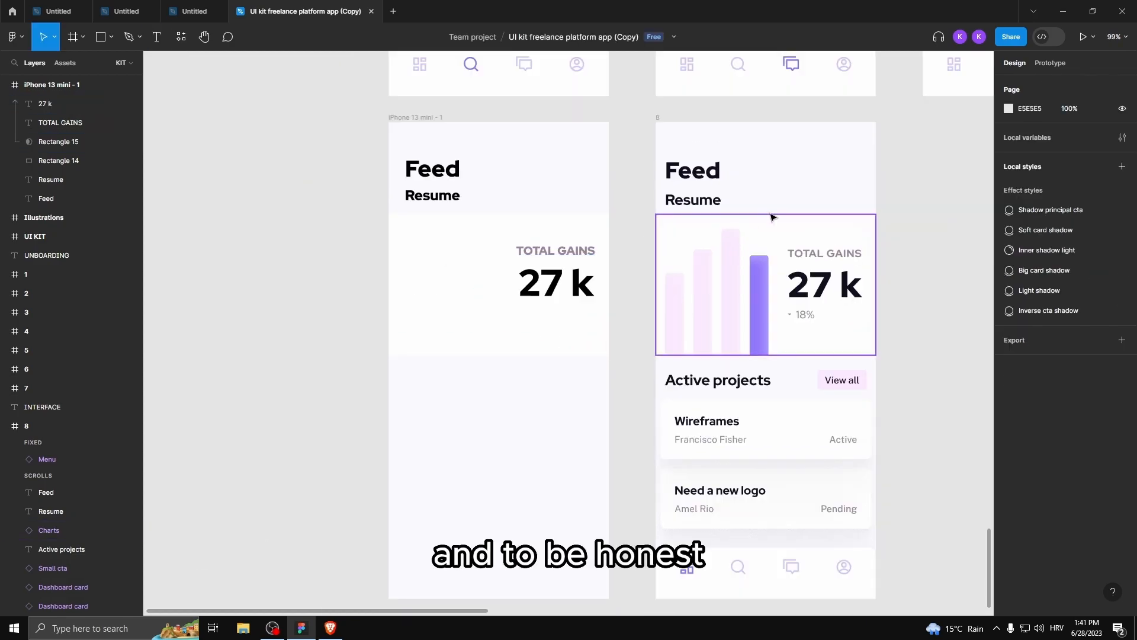
# Step: Set the fill of the unmasked rectangle behind the texts to FAF9FE, sampled from the frame's background
pyautogui.scroll(4, 823, 228)
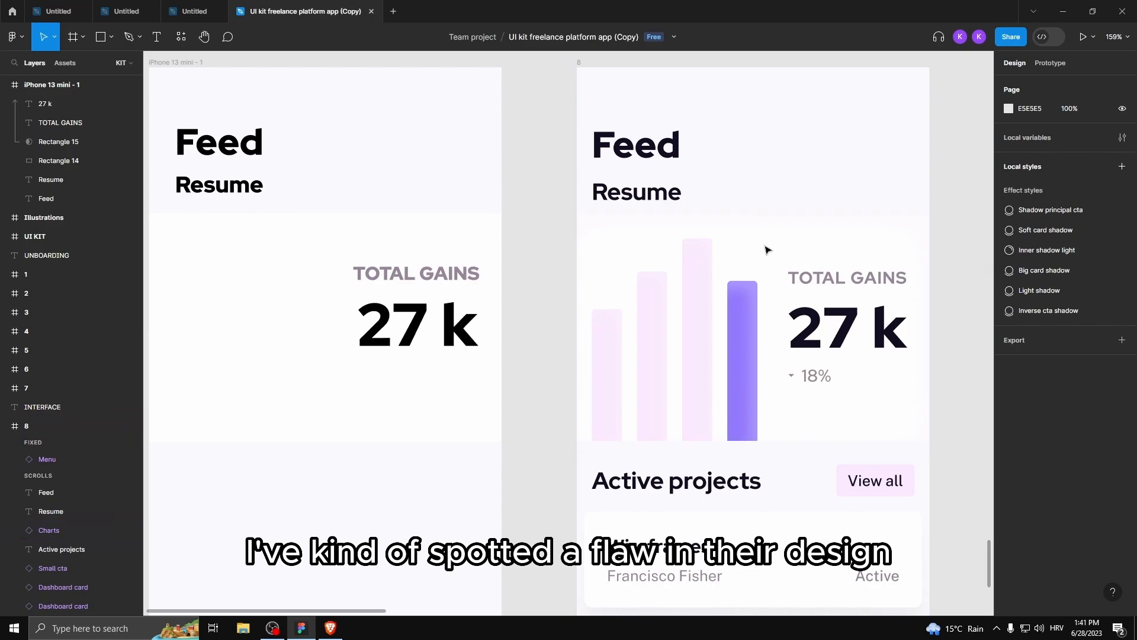
pyautogui.scroll(2, 829, 213)
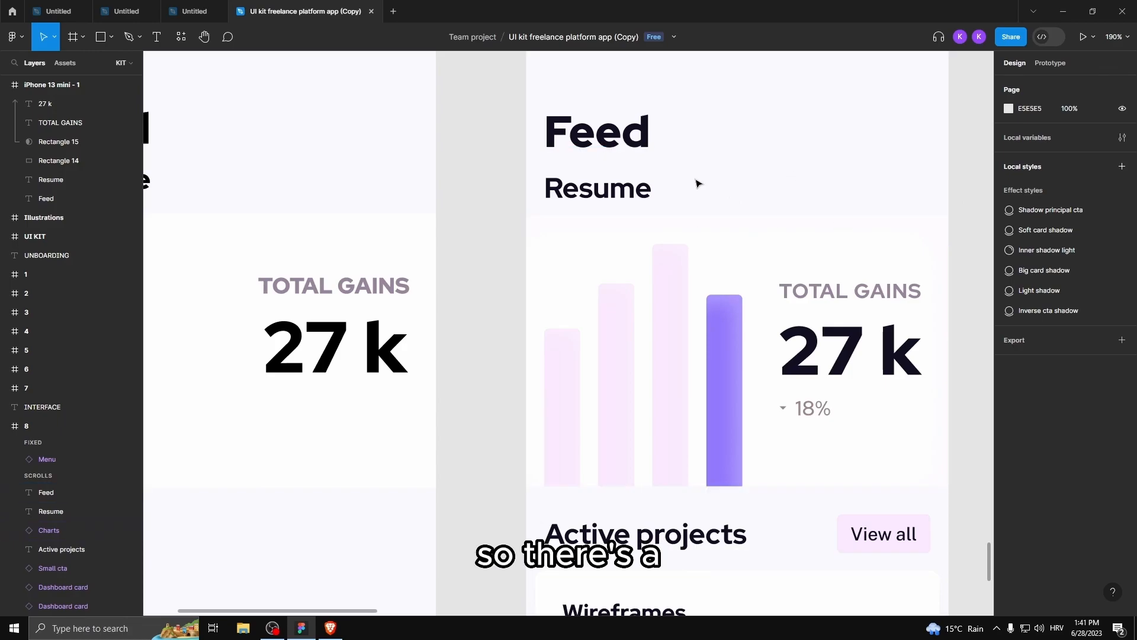
pyautogui.scroll(-5, 868, 178)
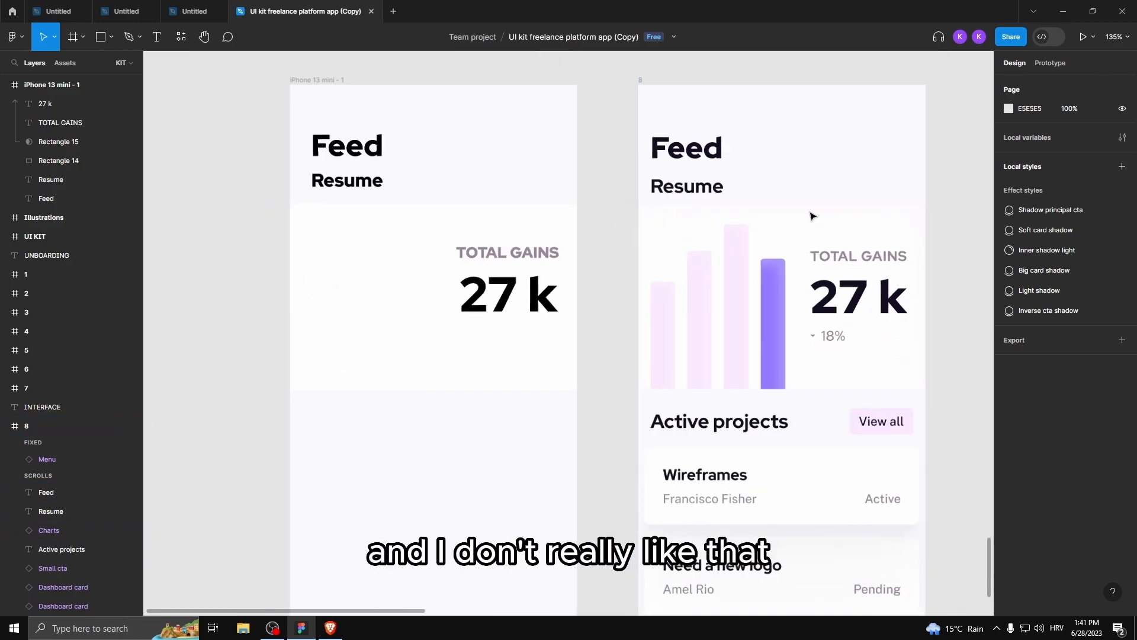
pyautogui.scroll(3, 472, 210)
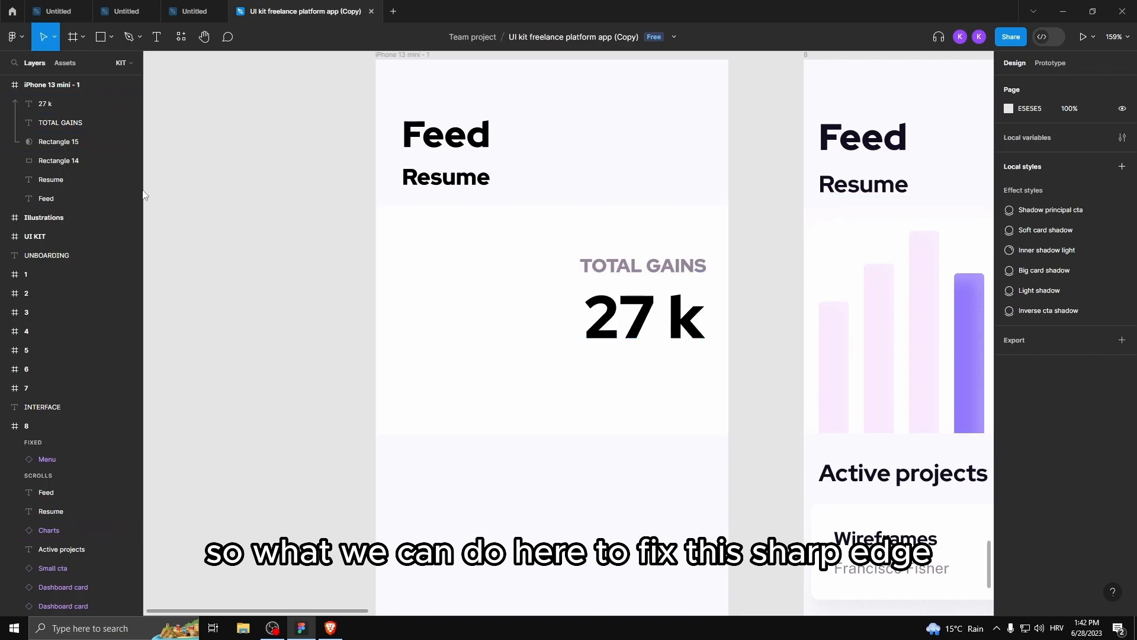
pyautogui.click(124, 160)
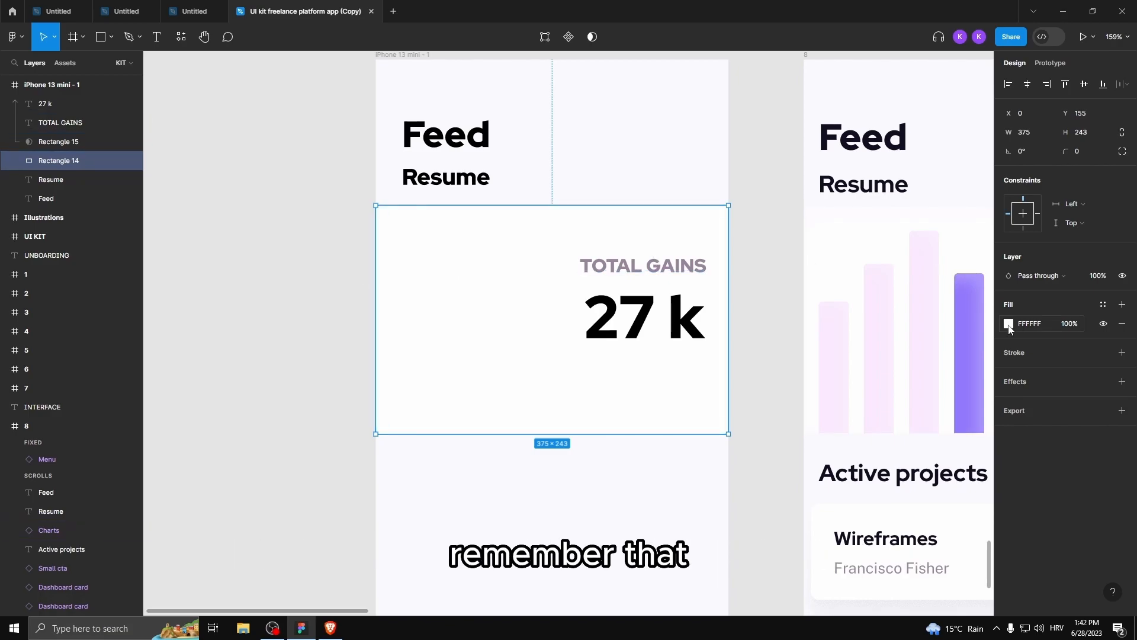
pyautogui.click(1009, 324)
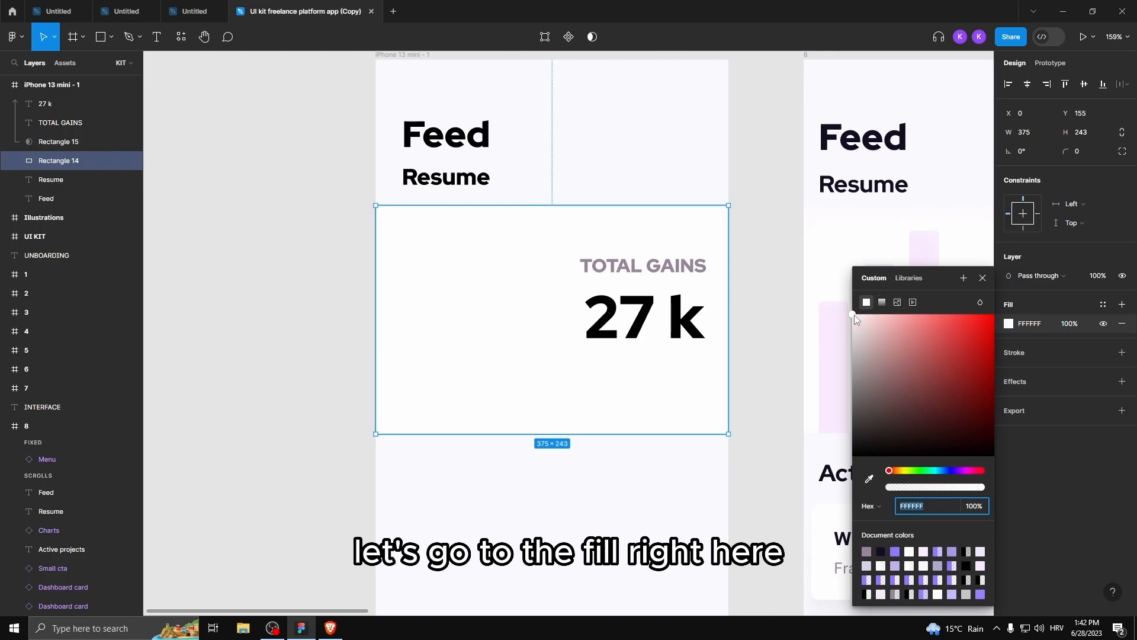
pyautogui.moveTo(852, 314)
pyautogui.mouseDown()
pyautogui.moveTo(862, 319)
pyautogui.moveTo(843, 315)
pyautogui.mouseUp()
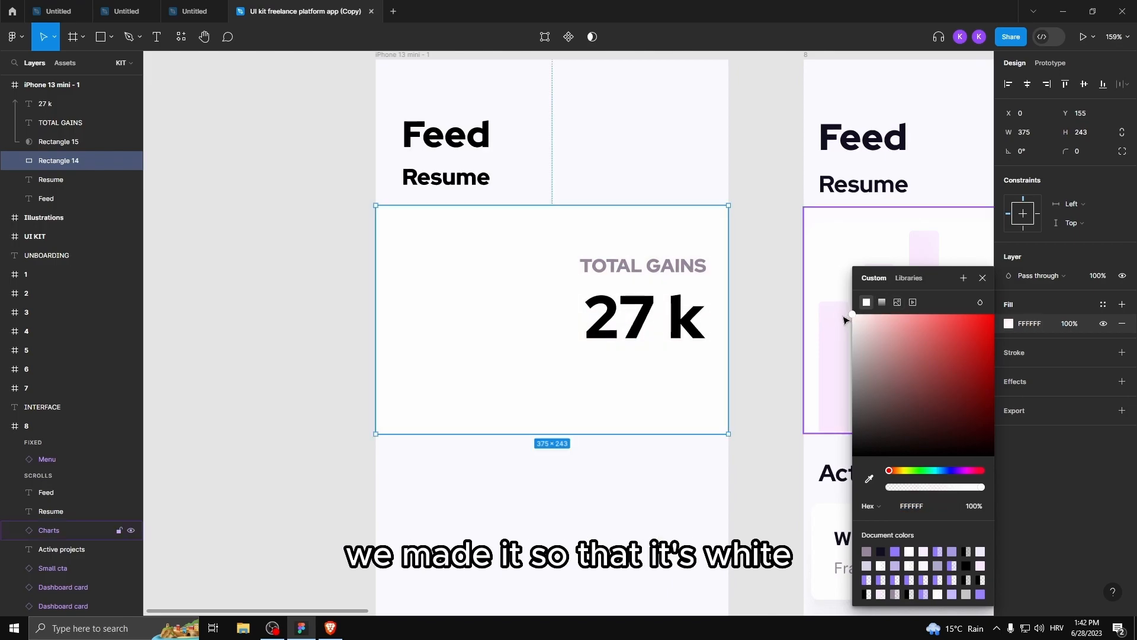
pyautogui.click(870, 479)
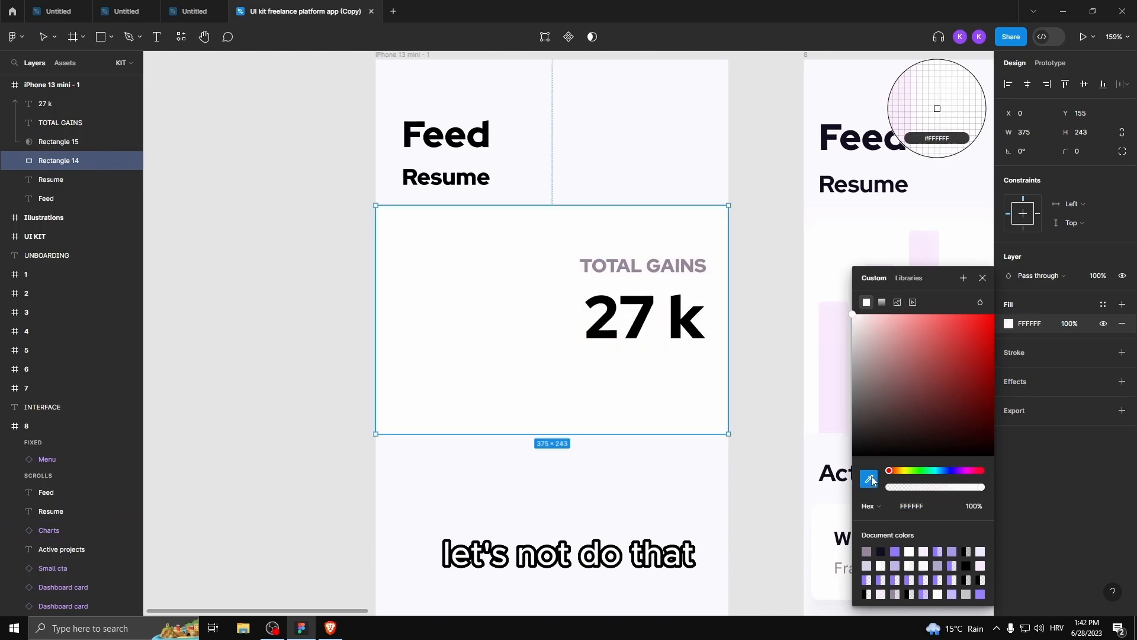
pyautogui.click(619, 140)
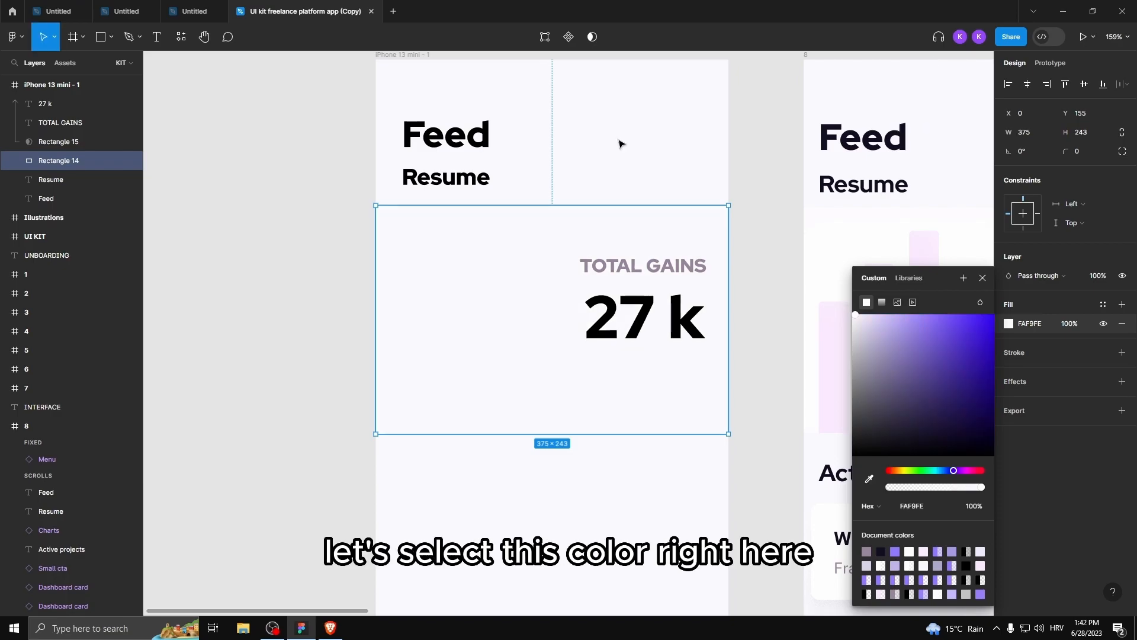
# Step: Change the rectangle's fill to a linear gradient and set its lower stop to white (FFFFFF) at 100% opacity
pyautogui.click(882, 302)
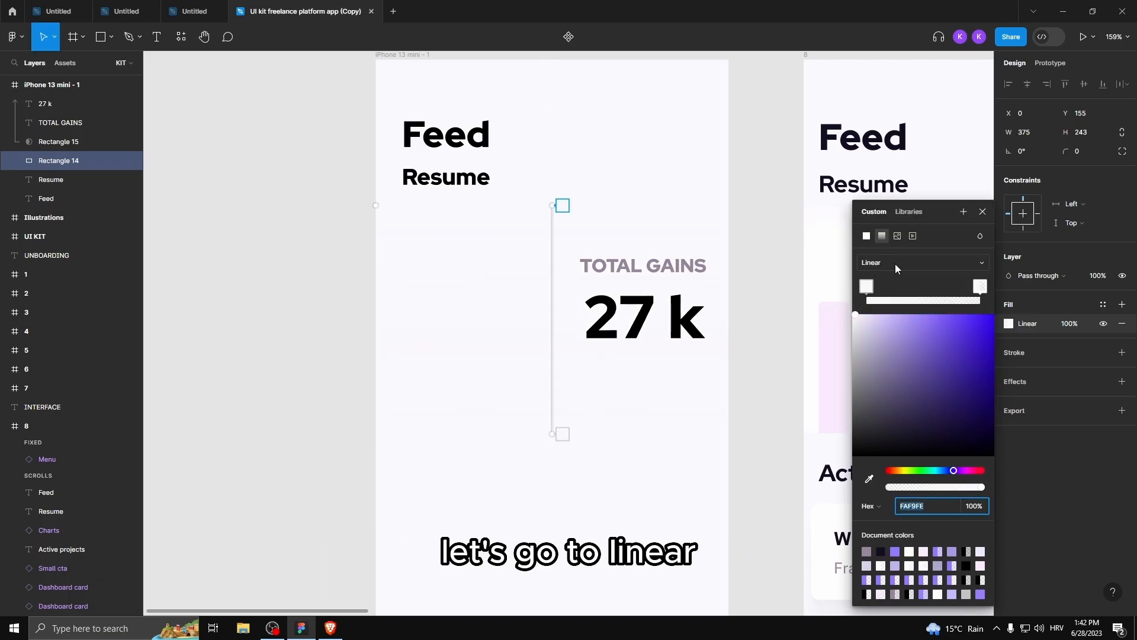
pyautogui.click(980, 287)
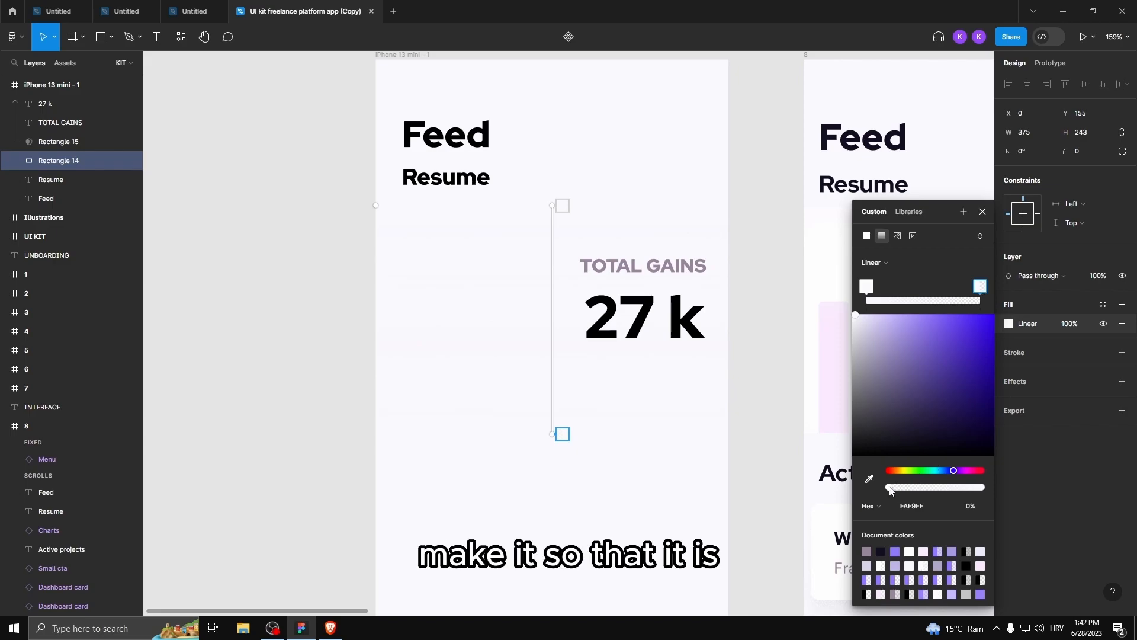
pyautogui.moveTo(893, 489); pyautogui.dragTo(985, 487)
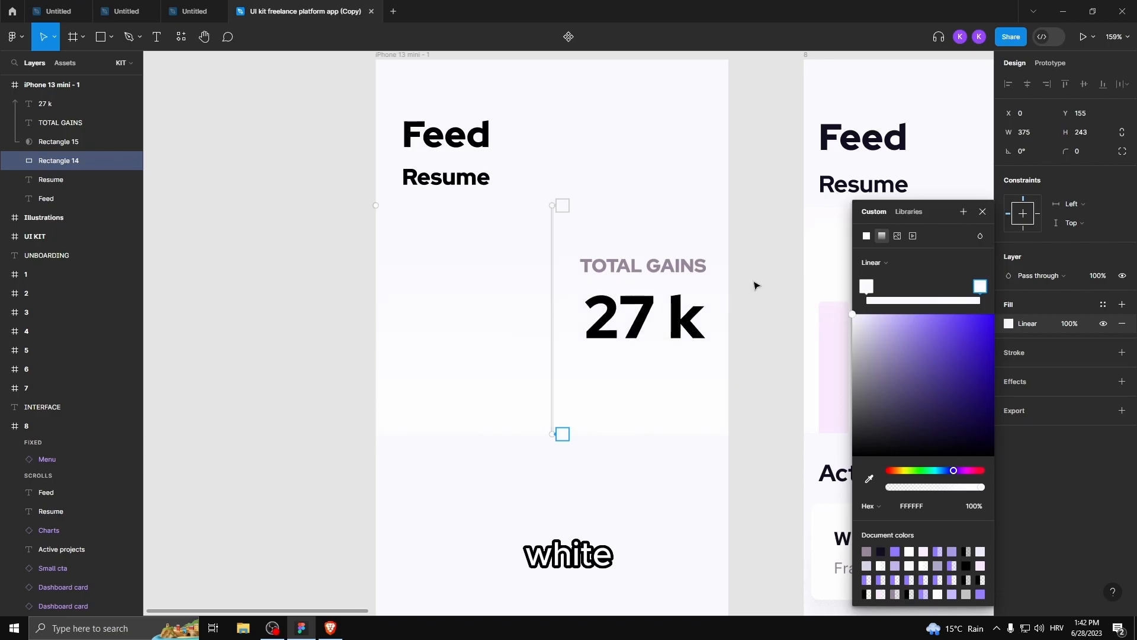
# Step: Set the gradient's upper stop to the frame background color FAF9FE and deselect the rectangle
pyautogui.click(867, 286)
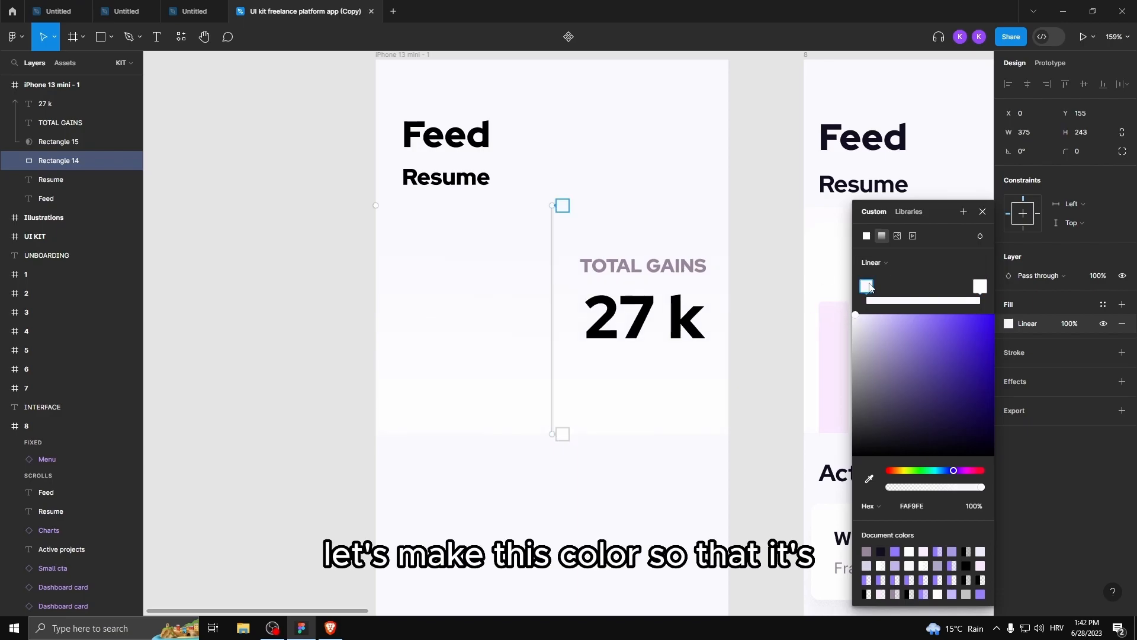
pyautogui.click(869, 479)
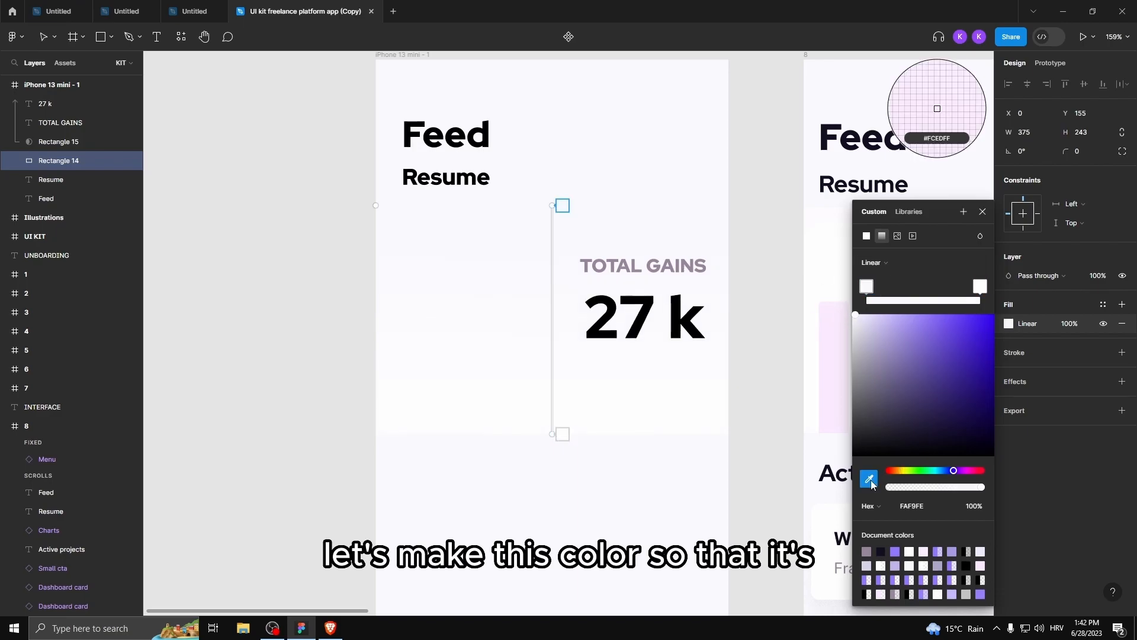
pyautogui.click(622, 86)
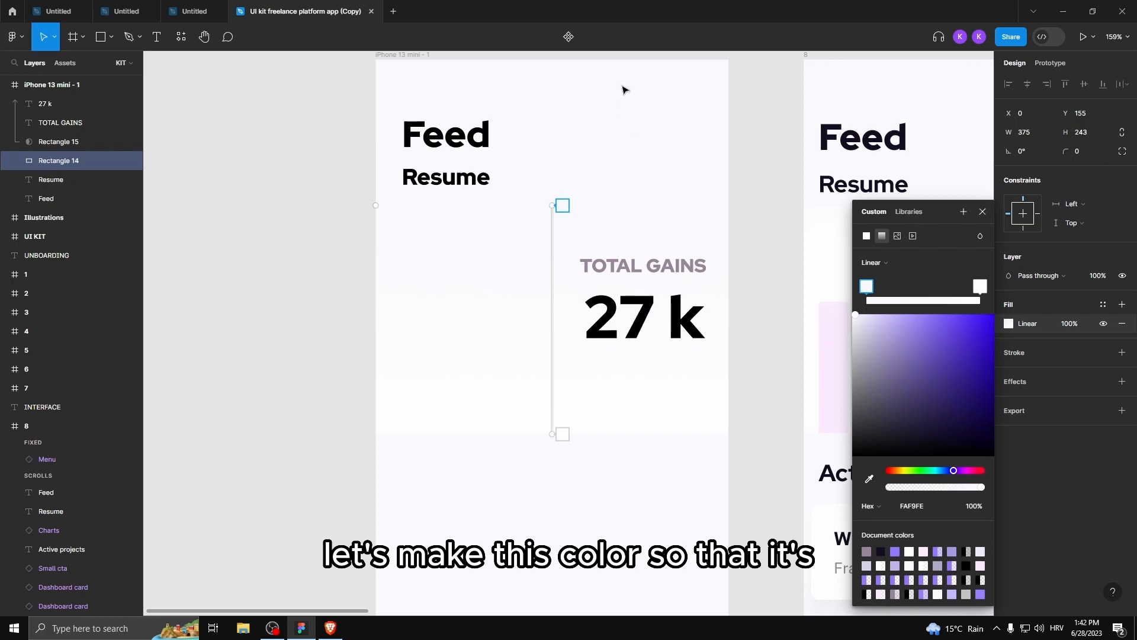
pyautogui.click(983, 208)
pyautogui.click(777, 226)
# Step: Draw a rectangle about 375 × 414 filling the iPhone 13 mini frame from the gradient panel down to its bottom edge
pyautogui.scroll(5, 764, 196)
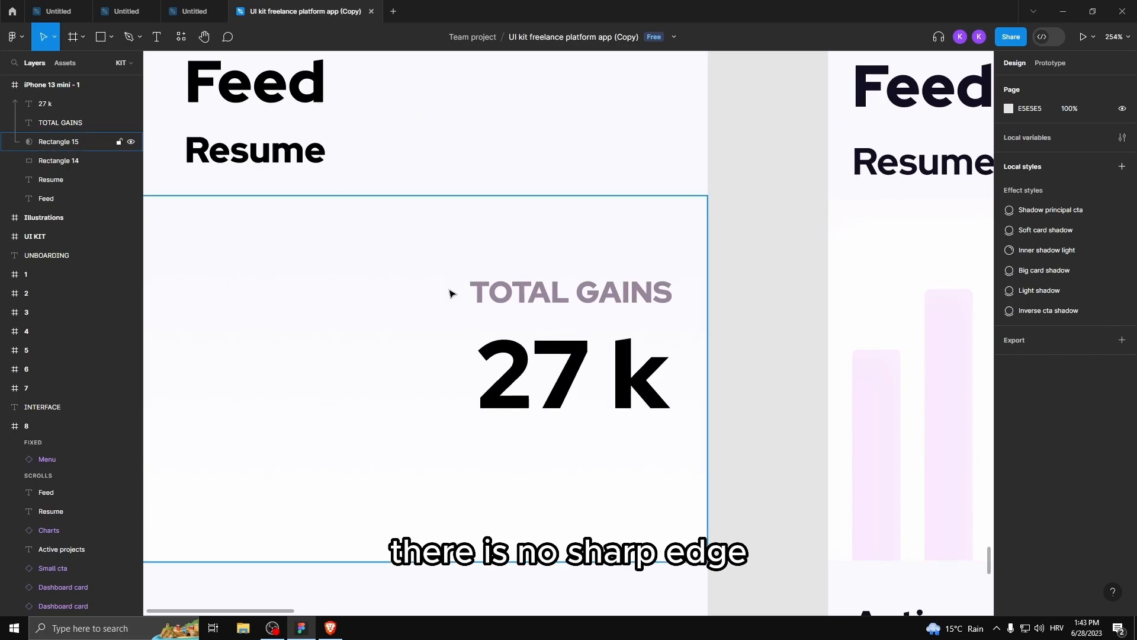
pyautogui.scroll(-2, 810, 223)
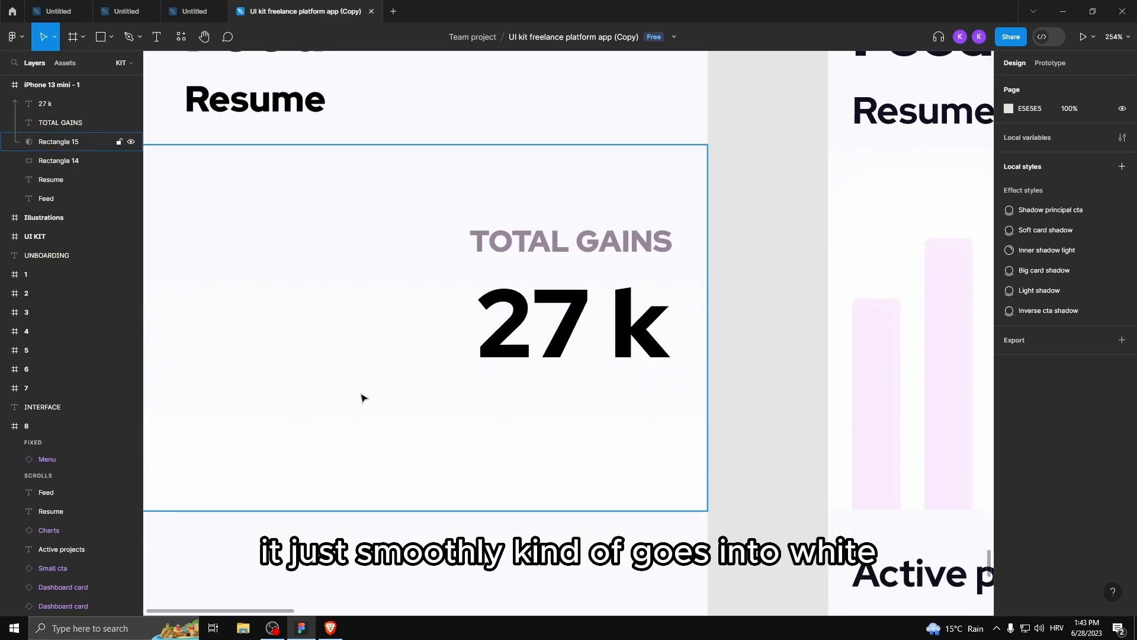
pyautogui.scroll(-3, 813, 383)
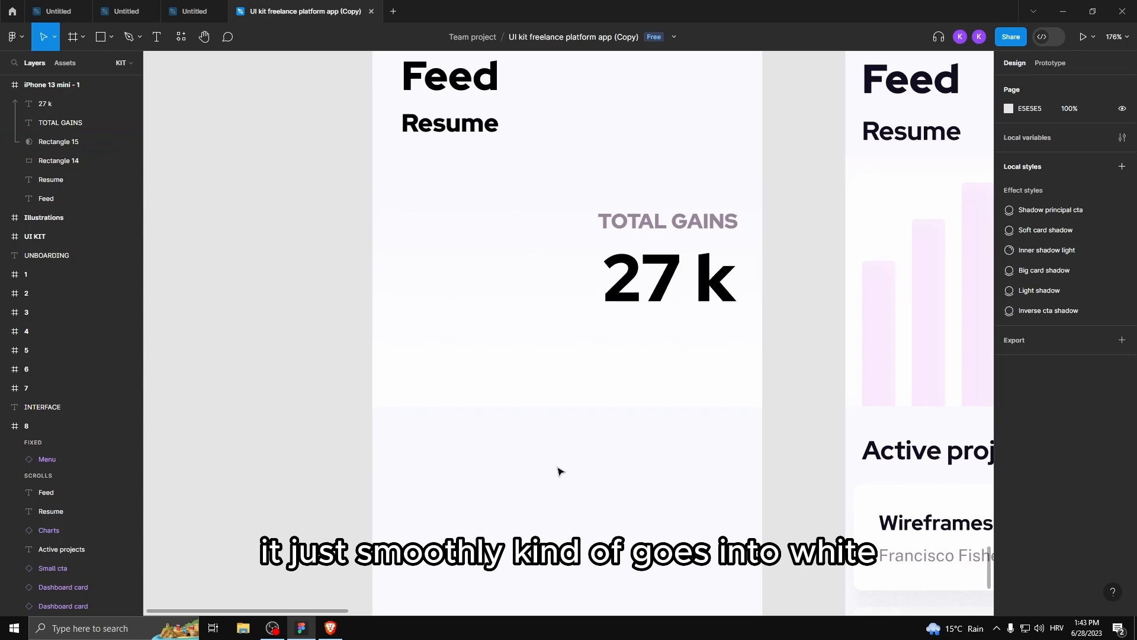
pyautogui.scroll(-3, 794, 348)
pyautogui.click(102, 36)
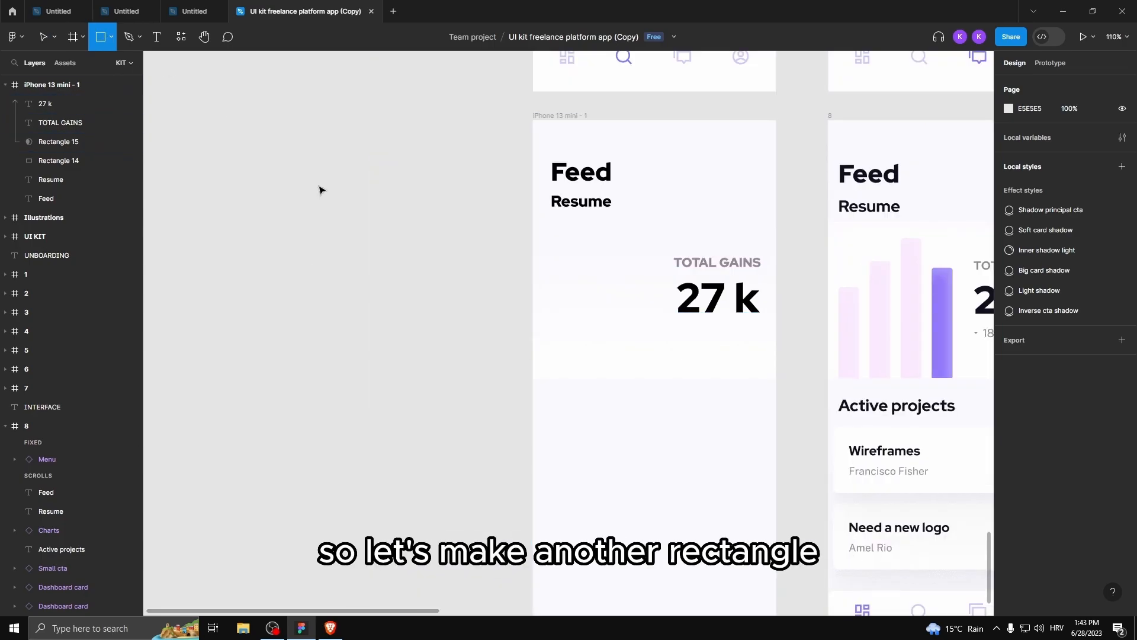
pyautogui.scroll(-5, 594, 366)
pyautogui.moveTo(533, 222); pyautogui.dragTo(776, 491)
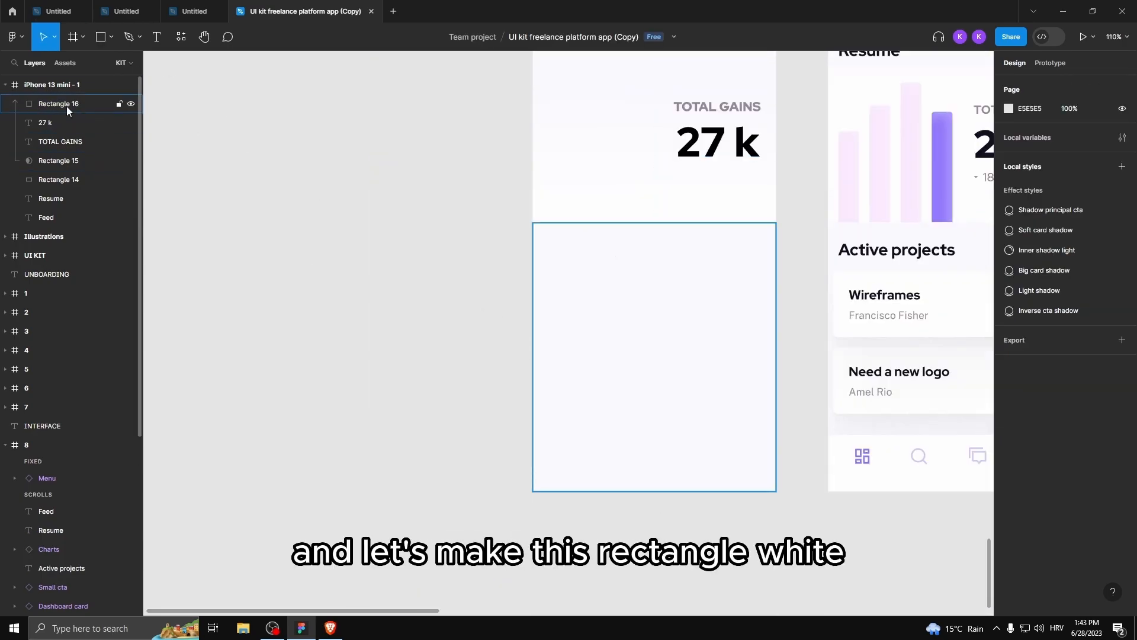
# Step: Set the new lower rectangle's fill to white (FFFFFF)
pyautogui.click(67, 106)
pyautogui.click(1009, 324)
pyautogui.moveTo(859, 319); pyautogui.dragTo(847, 308)
pyautogui.click(982, 279)
pyautogui.scroll(-1, 526, 264)
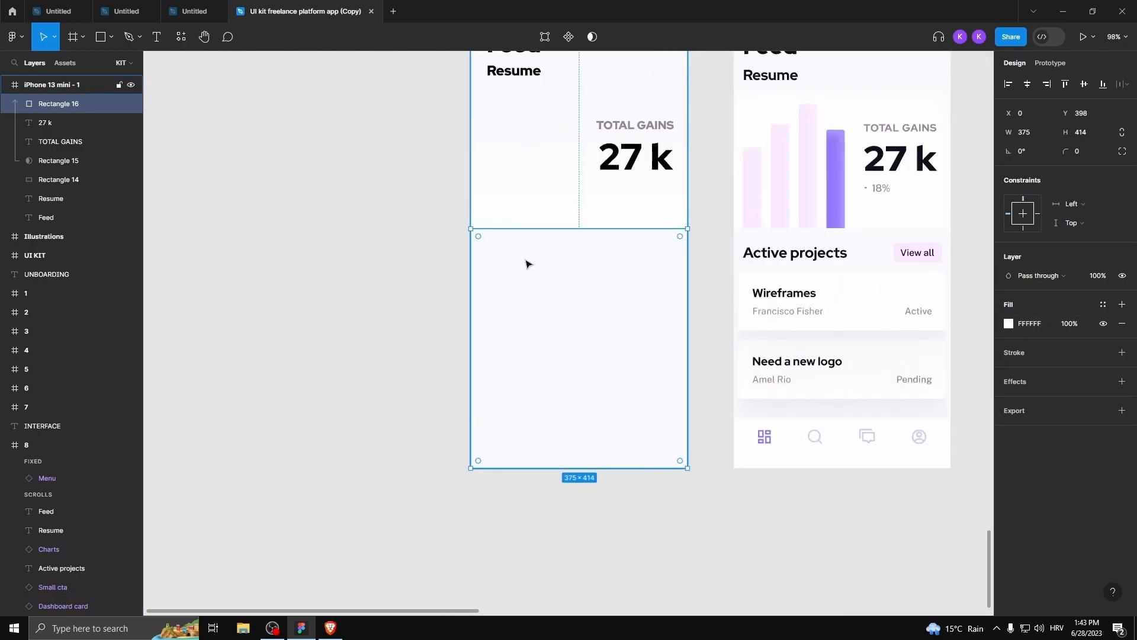
pyautogui.scroll(1, 526, 263)
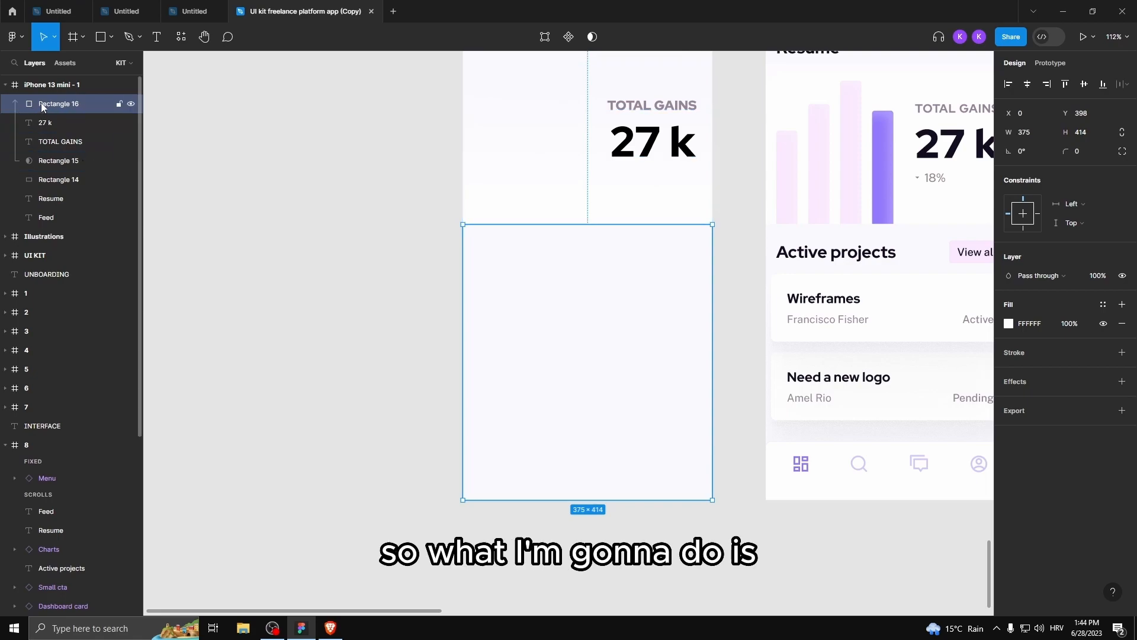
# Step: Move the white lower rectangle beneath the mask rectangle in the iPhone 13 mini frame's layer order and clear the selection
pyautogui.moveTo(41, 109); pyautogui.dragTo(36, 175)
pyautogui.click(736, 262)
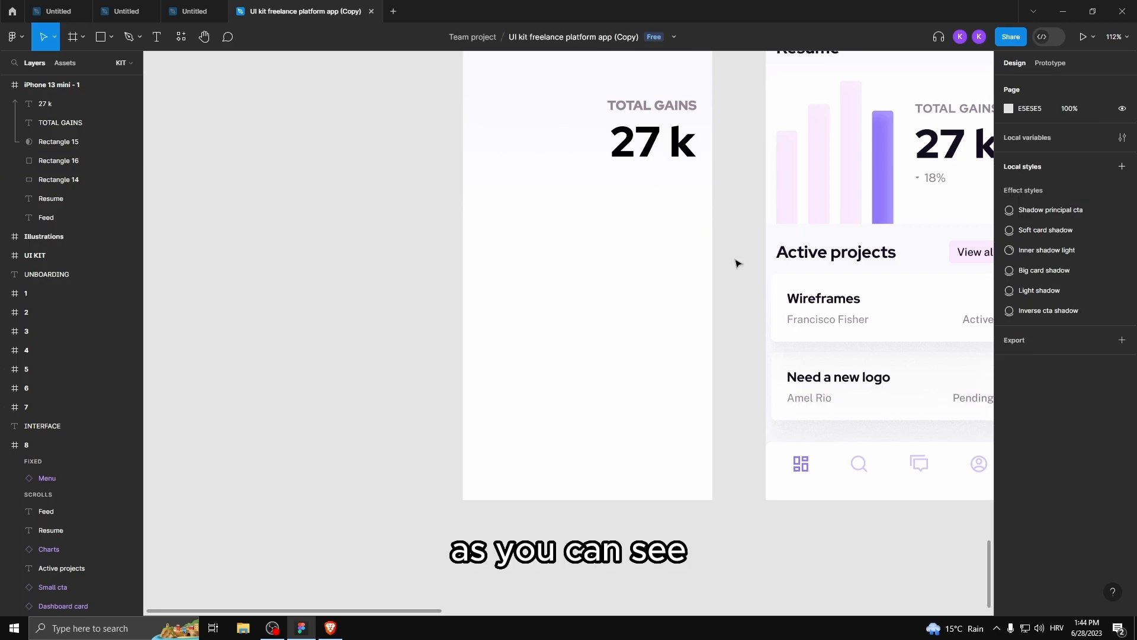
pyautogui.click(652, 290)
pyautogui.click(742, 247)
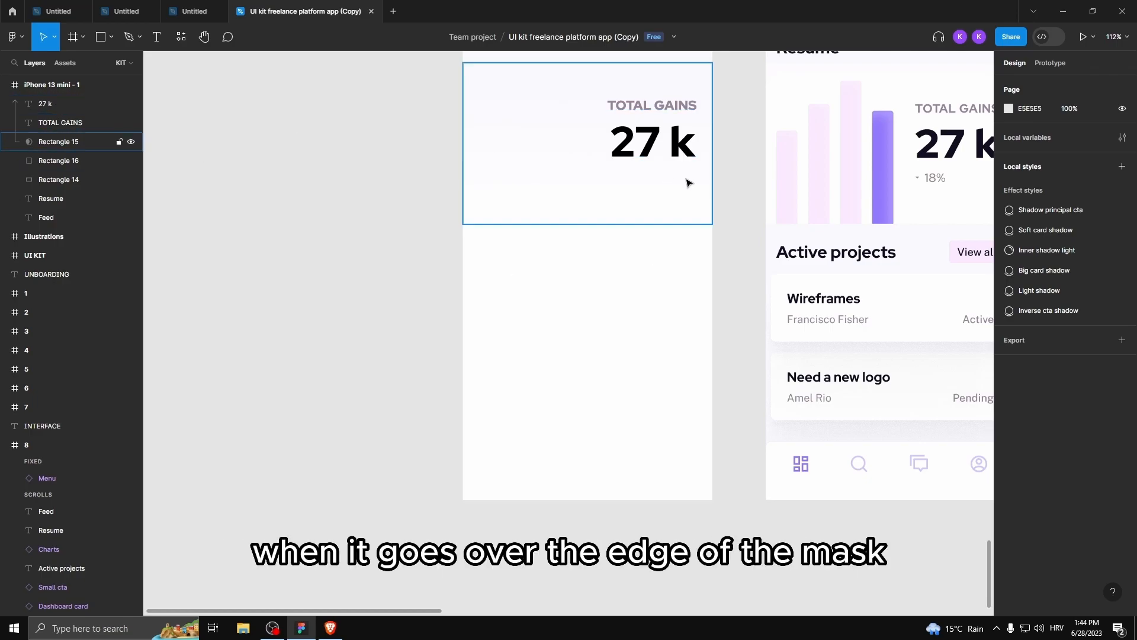
pyautogui.scroll(-2, 742, 198)
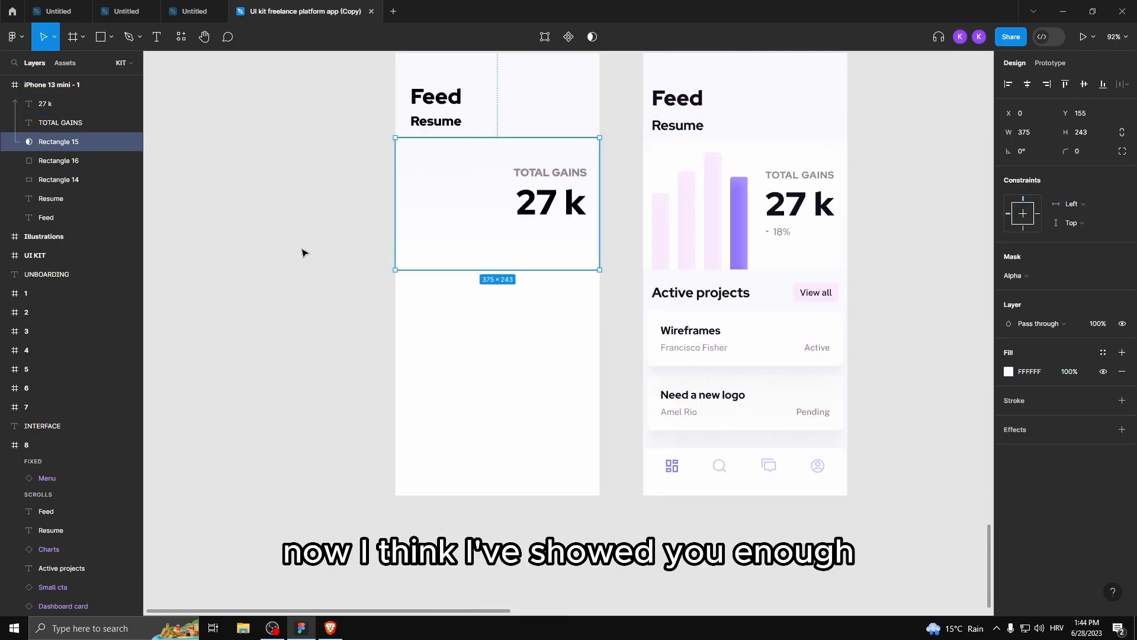
pyautogui.click(305, 253)
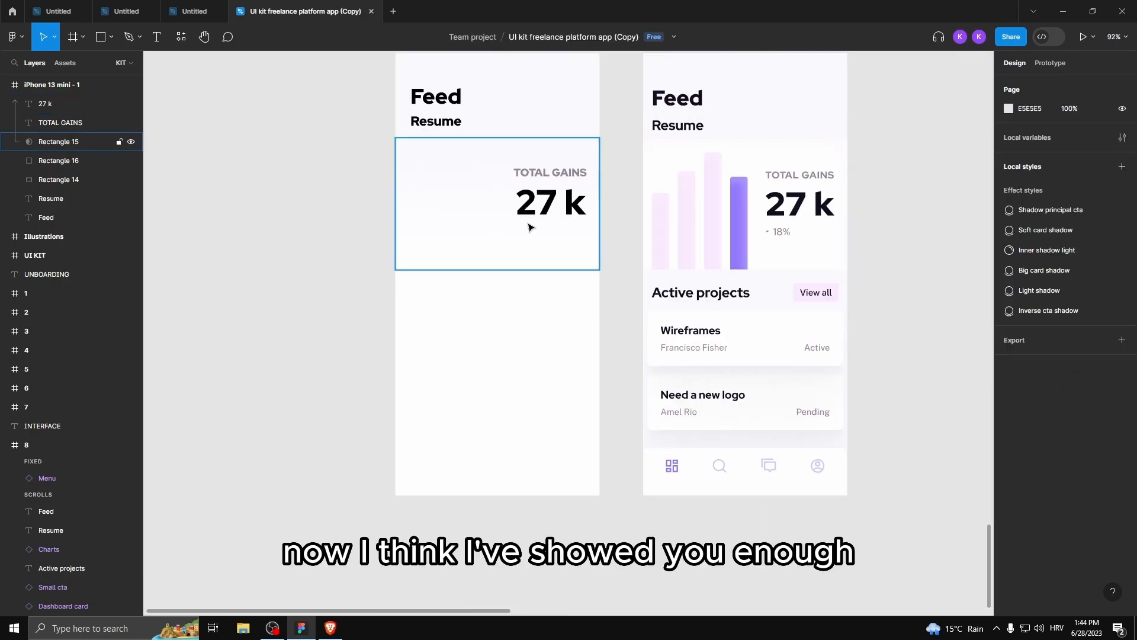
# Step: Draw a rectangle about 58 × 190 below the Resume heading as the first chart bar
pyautogui.scroll(4, 362, 164)
pyautogui.scroll(-1, 399, 223)
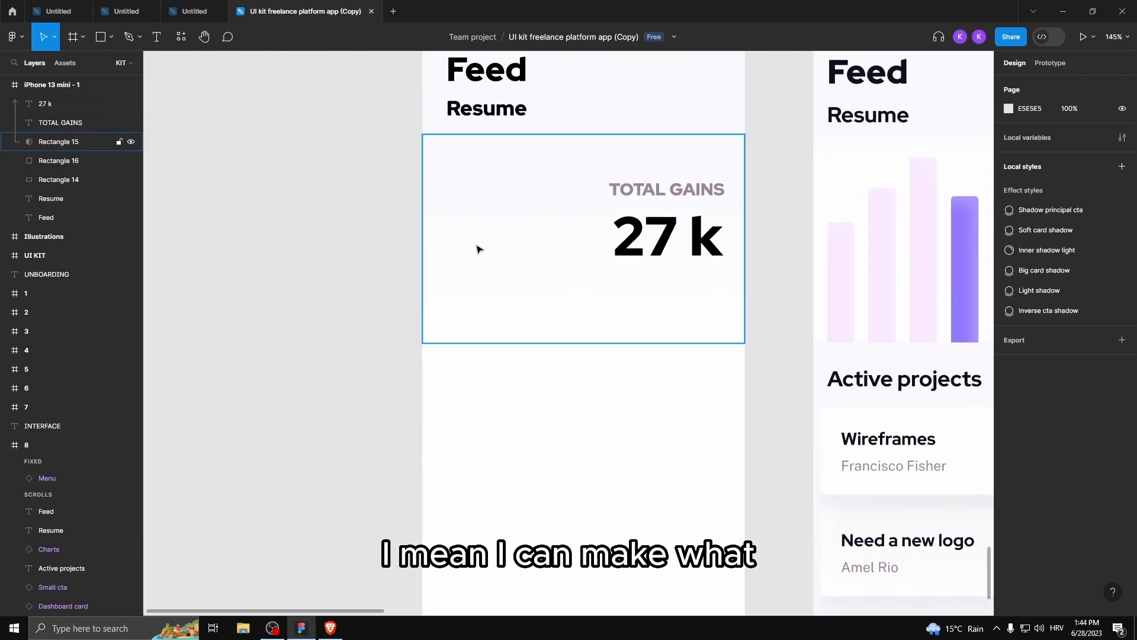
pyautogui.scroll(-2, 584, 251)
pyautogui.scroll(3, 471, 224)
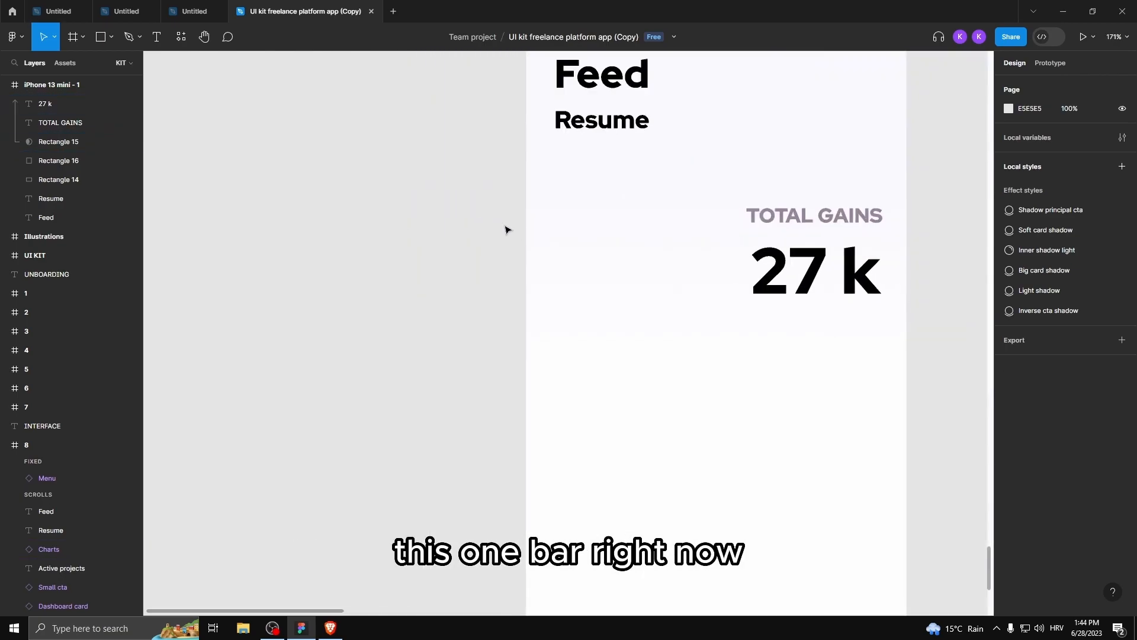
pyautogui.click(111, 36)
pyautogui.click(89, 61)
pyautogui.scroll(-2, 510, 261)
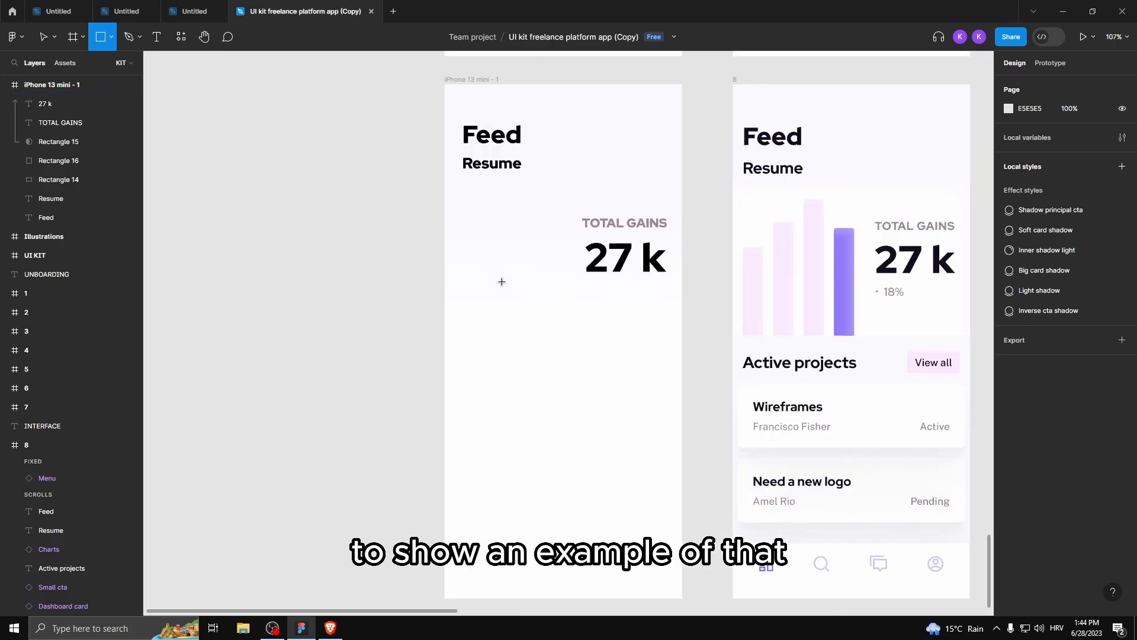
pyautogui.moveTo(481, 331)
pyautogui.mouseDown()
pyautogui.moveTo(513, 199)
pyautogui.moveTo(518, 210)
pyautogui.mouseUp()
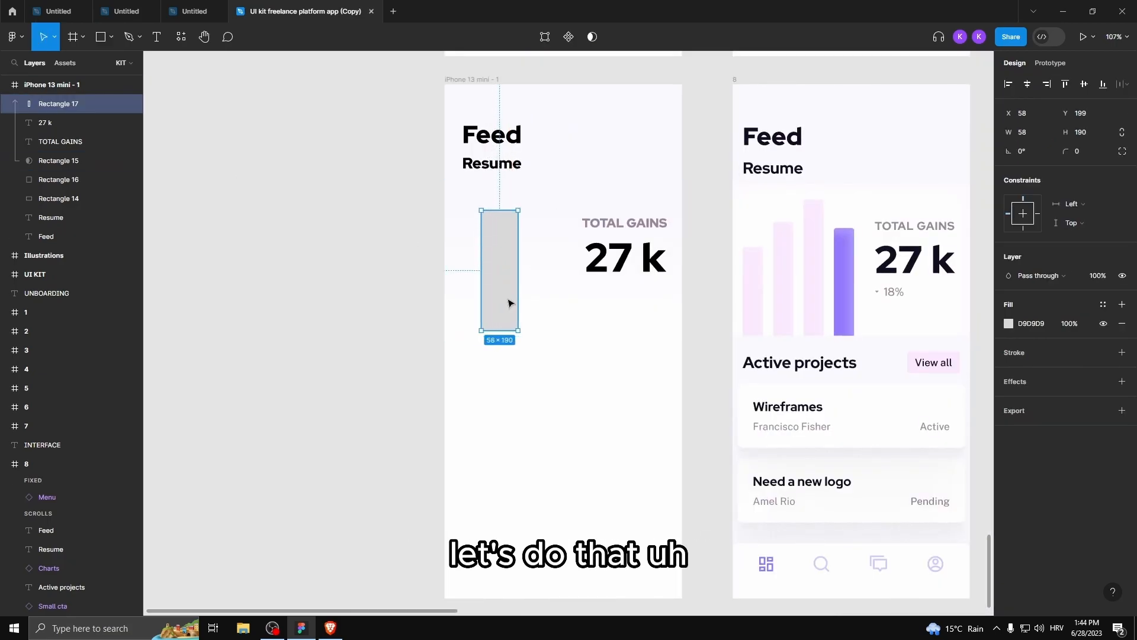
# Step: Resize the bar to about 34 × 182 at X 28, Y 238 and set its corner radius to 8
pyautogui.moveTo(499, 304); pyautogui.dragTo(491, 322)
pyautogui.moveTo(509, 228); pyautogui.dragTo(480, 248)
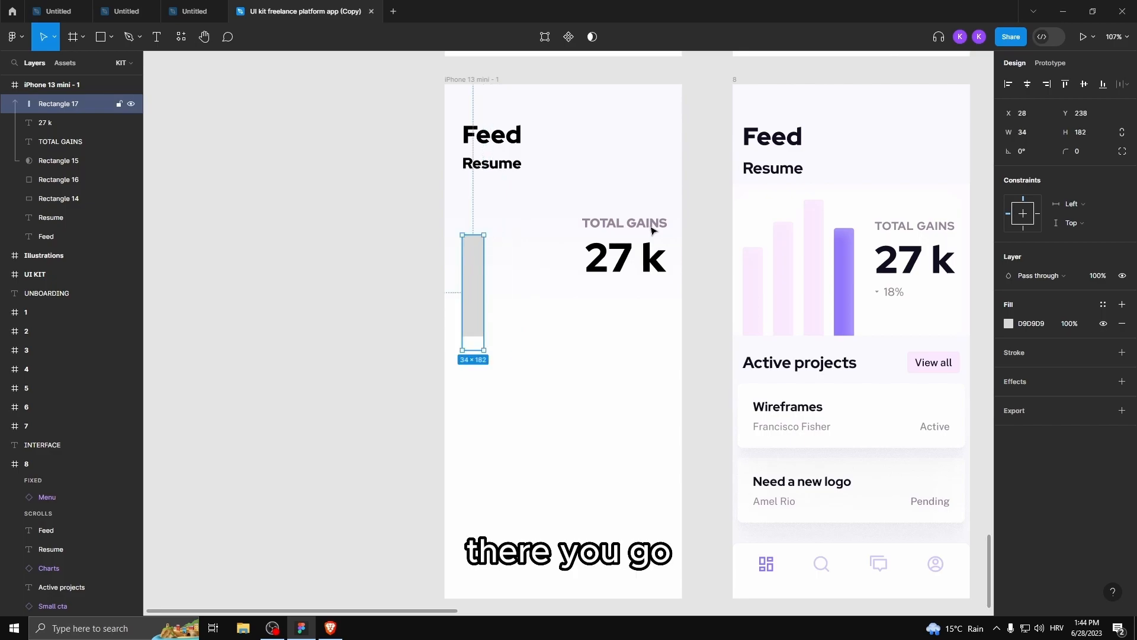
pyautogui.moveTo(1067, 151); pyautogui.dragTo(1082, 151)
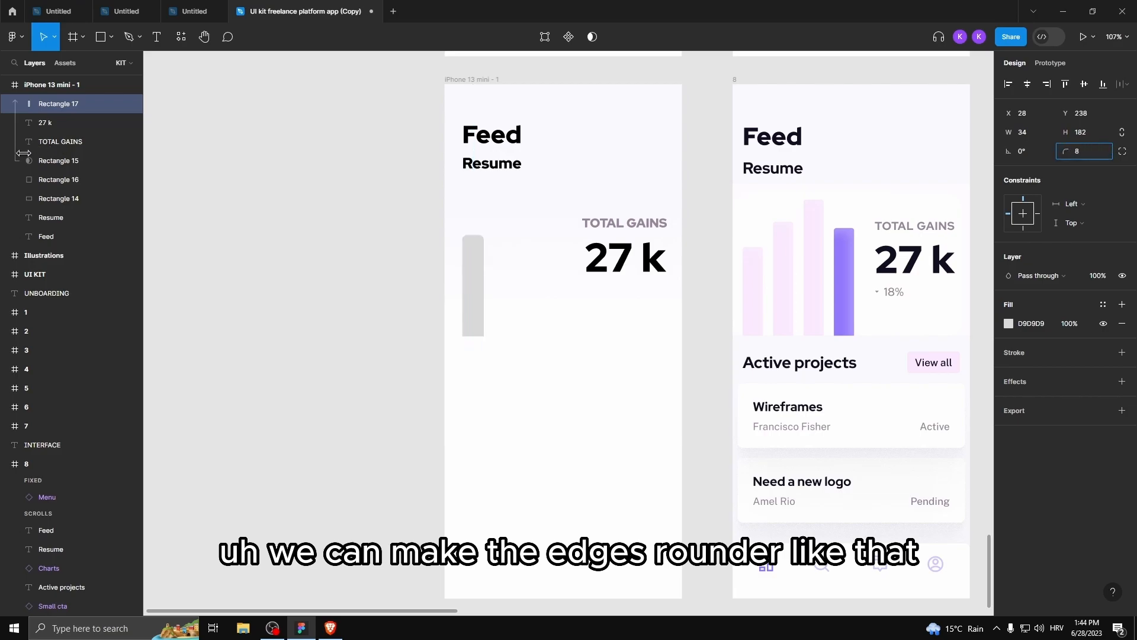
pyautogui.moveTo(24, 153); pyautogui.dragTo(24, 153)
# Step: Set the bar's fill to light purple E09FFF and deselect it
pyautogui.click(1009, 323)
pyautogui.moveTo(935, 470); pyautogui.dragTo(960, 471)
pyautogui.moveTo(962, 350); pyautogui.dragTo(909, 314)
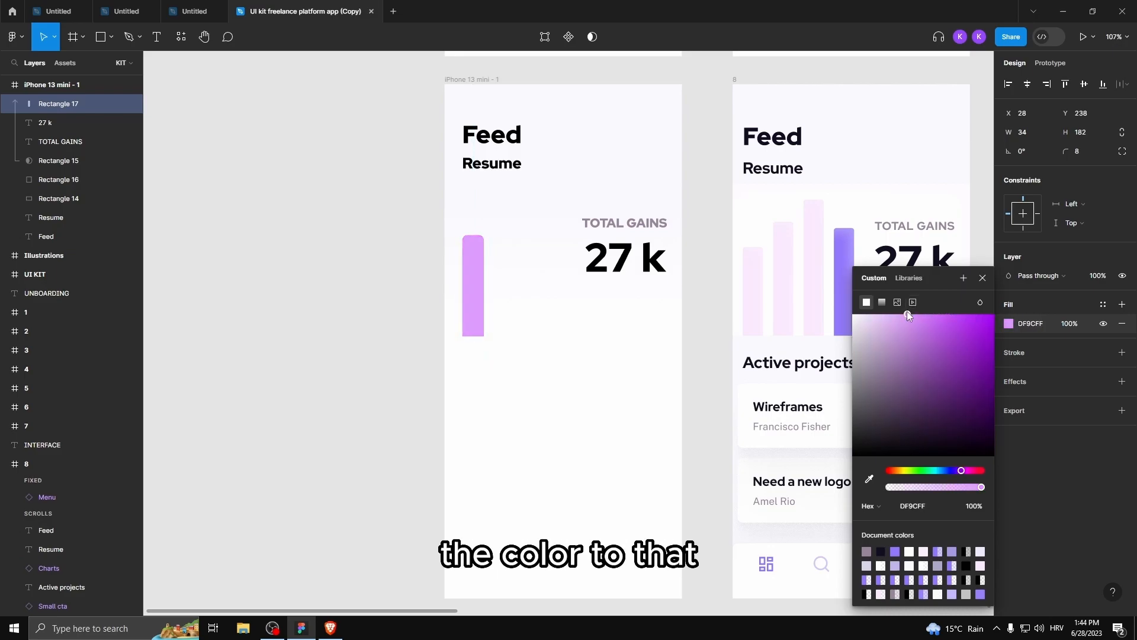
pyautogui.click(983, 278)
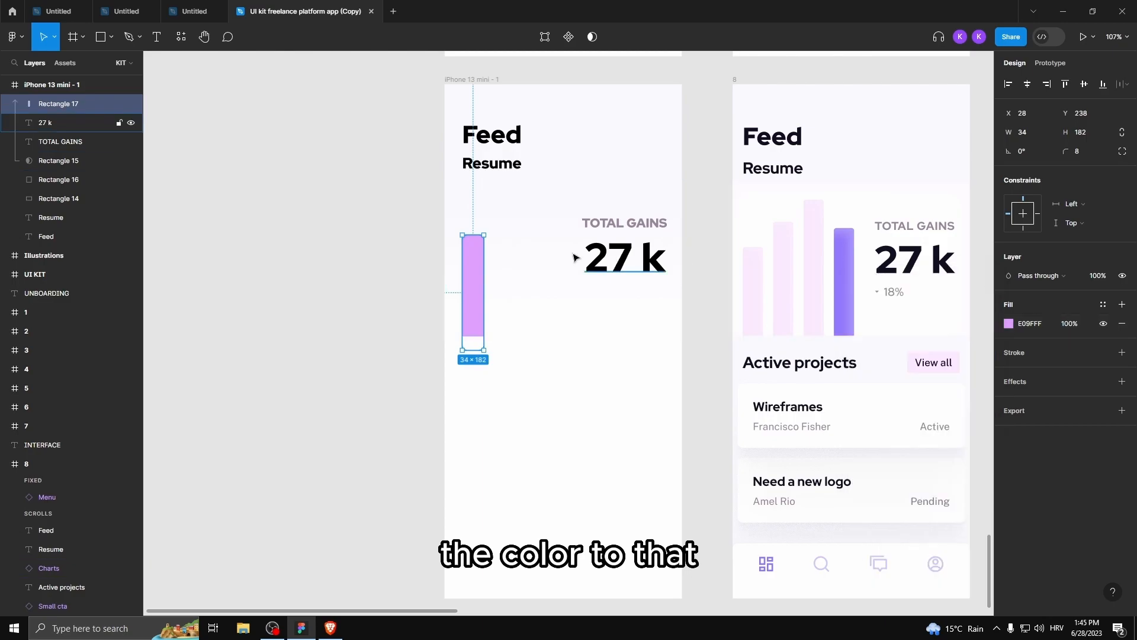
pyautogui.click(426, 257)
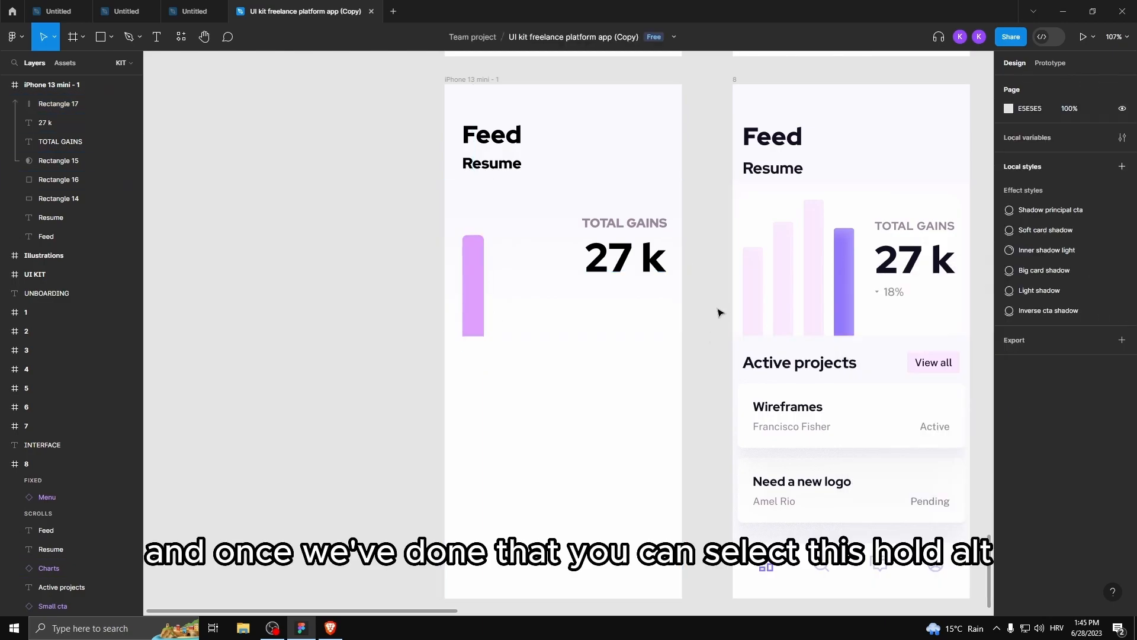
# Step: Duplicate the bar three times with rising heights, the last about 34 × 250, and fill that tallest bar with C447FF
pyautogui.click(475, 285)
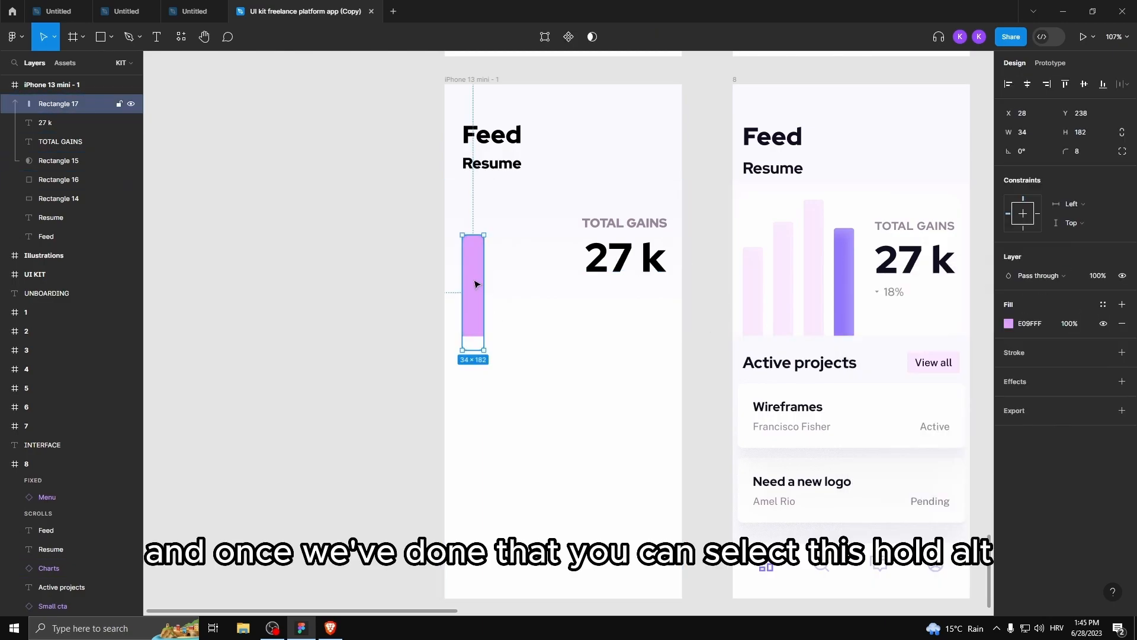
pyautogui.moveTo(482, 276); pyautogui.dragTo(529, 232)
pyautogui.moveTo(533, 323); pyautogui.dragTo(531, 342)
pyautogui.moveTo(541, 241); pyautogui.dragTo(556, 180)
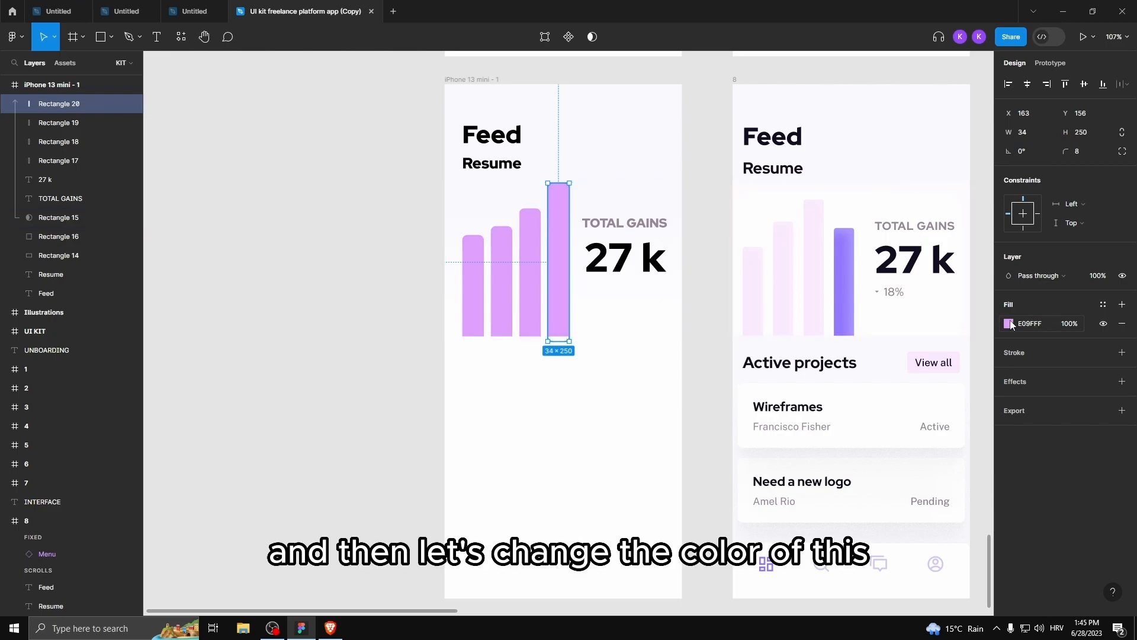
pyautogui.click(1009, 324)
pyautogui.moveTo(944, 324); pyautogui.dragTo(963, 308)
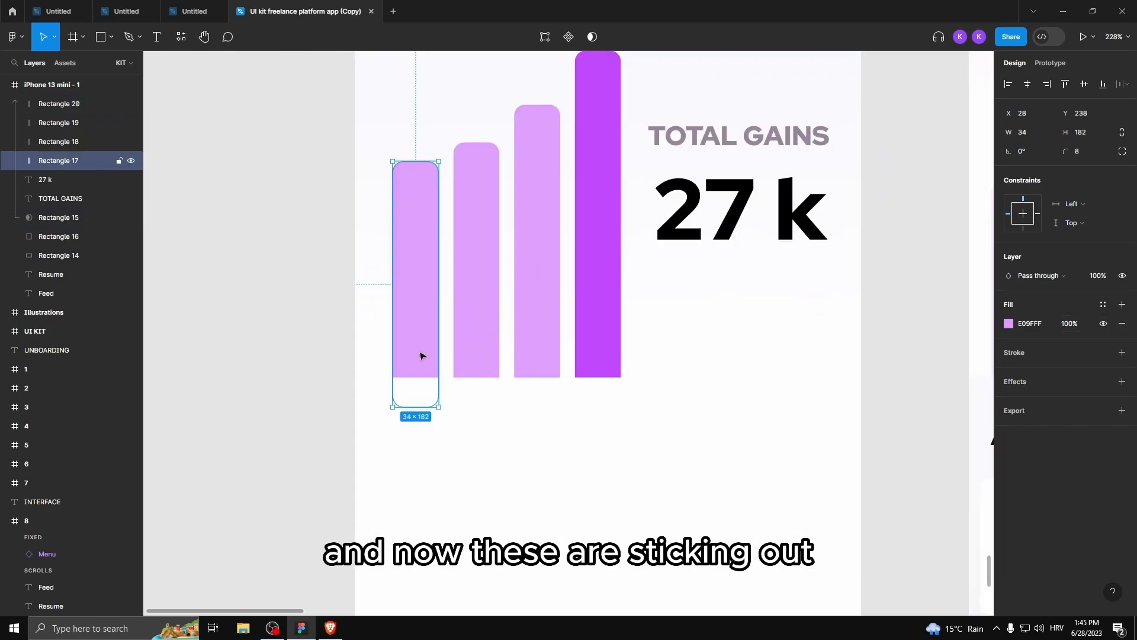
# Step: Shorten all four bars to end at the mask's lower edge, making the first, third and fourth 160, 202 and 242 high
pyautogui.moveTo(405, 407); pyautogui.dragTo(405, 377)
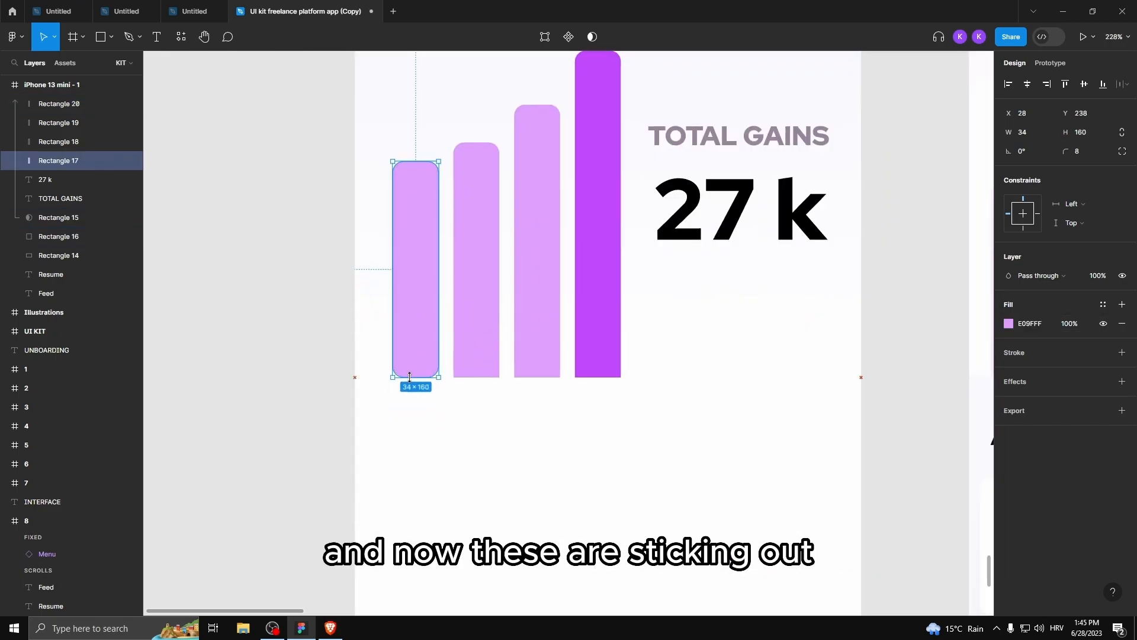
pyautogui.click(477, 380)
pyautogui.moveTo(473, 387); pyautogui.dragTo(530, 377)
pyautogui.click(536, 358)
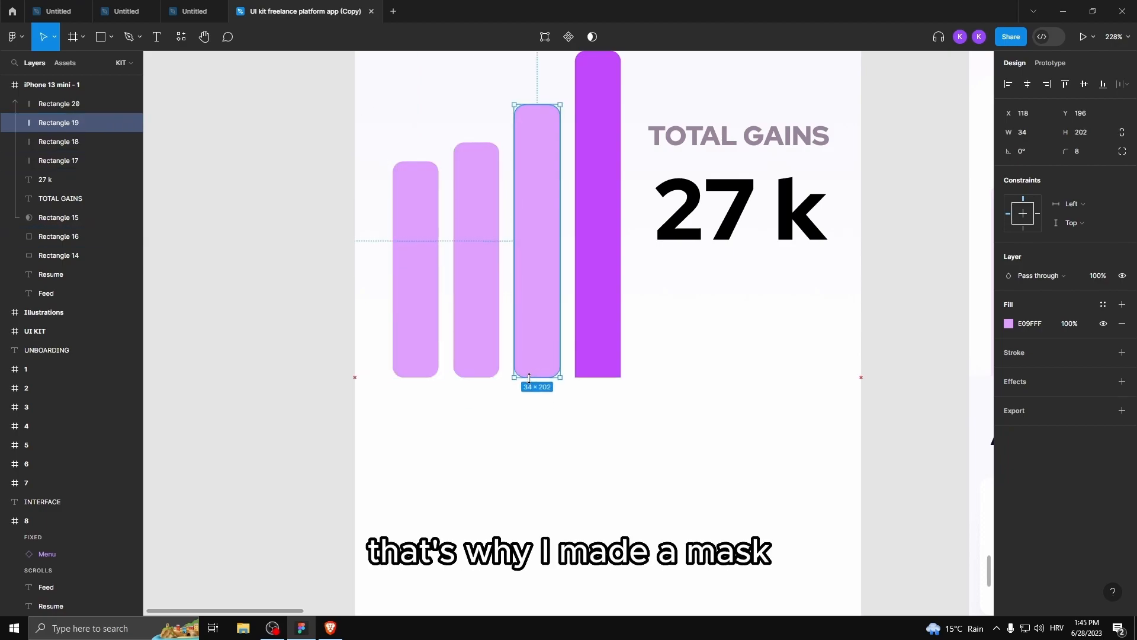
pyautogui.click(595, 372)
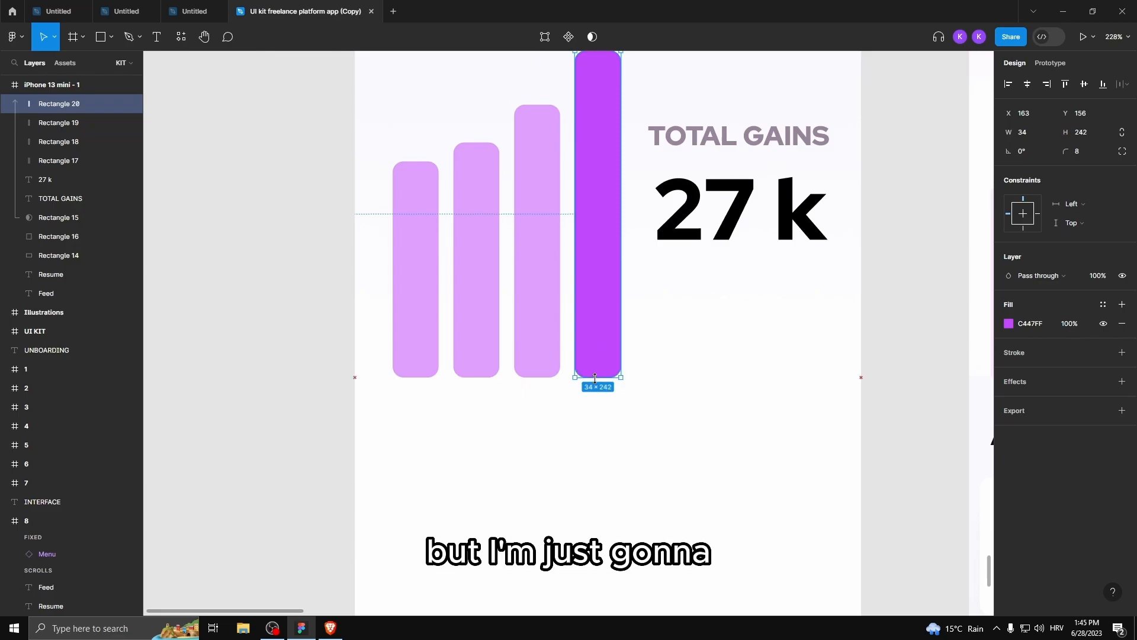
pyautogui.click(886, 297)
# Step: Give the first bar individual corner radii of 8, 8, 0, 0 so only its upper corners are rounded, like the reference bars
pyautogui.scroll(-5, 470, 330)
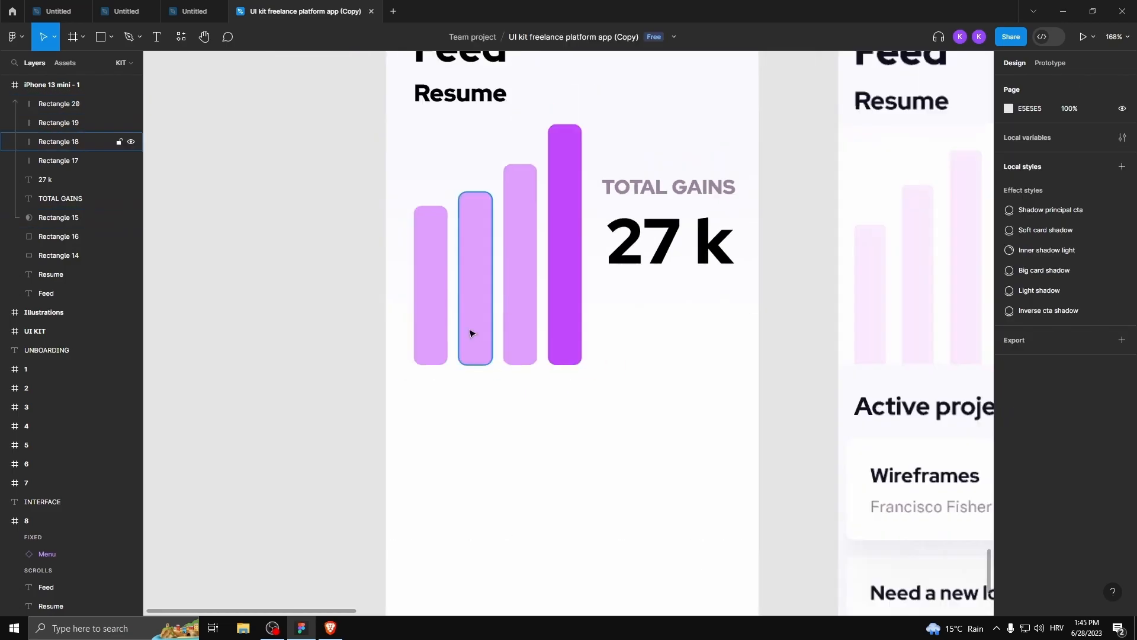
pyautogui.scroll(5, 786, 333)
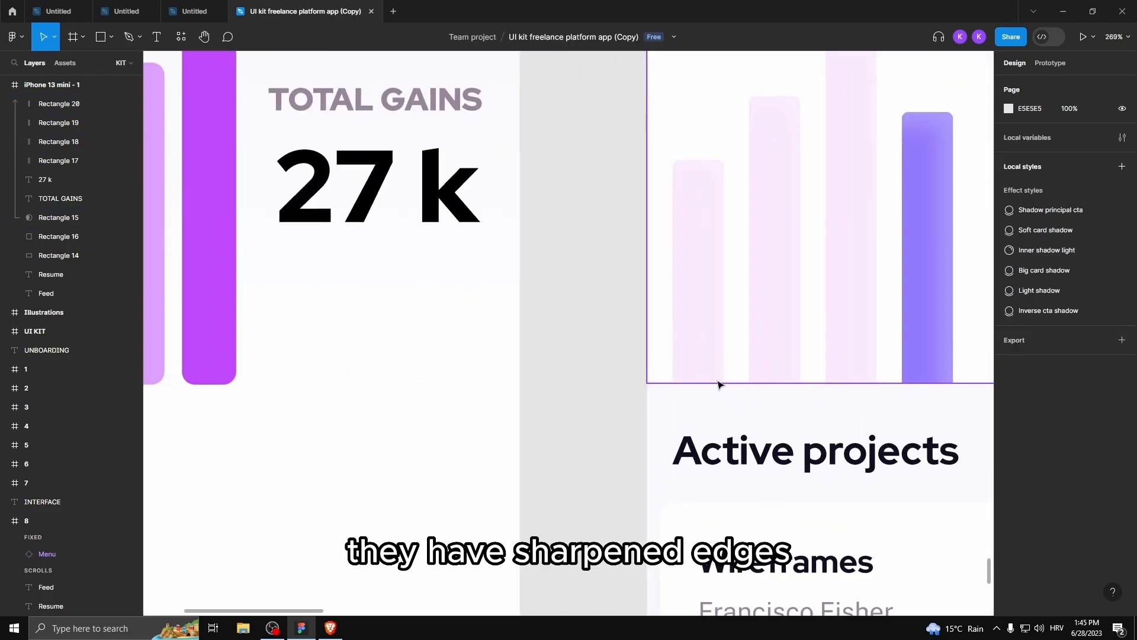
pyautogui.scroll(1, 756, 355)
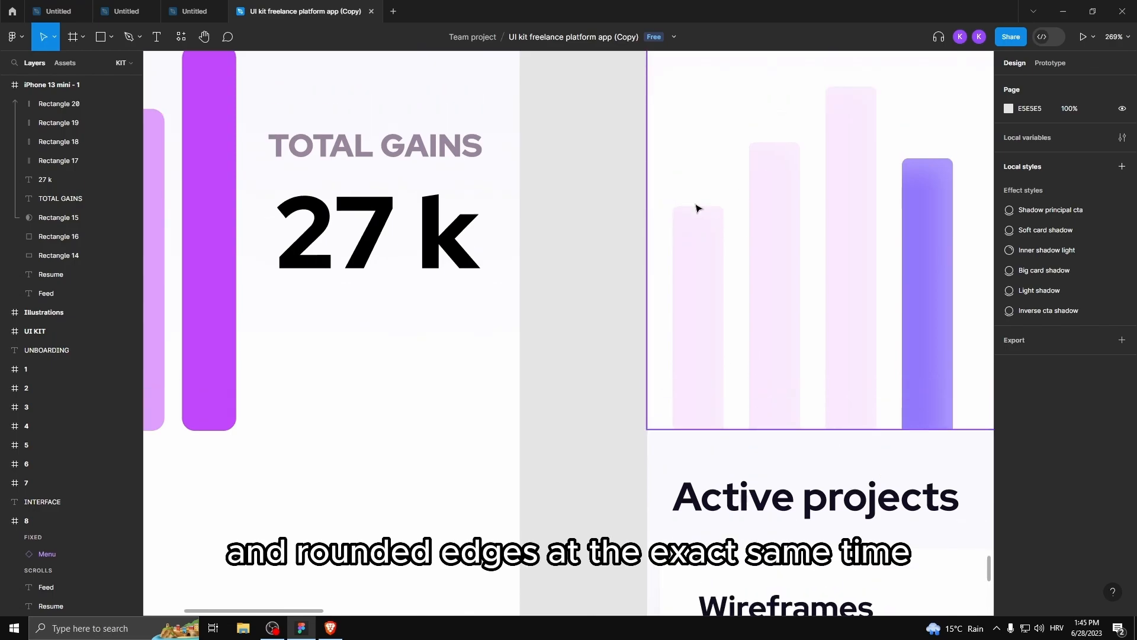
pyautogui.scroll(-4, 768, 147)
pyautogui.scroll(2, 464, 234)
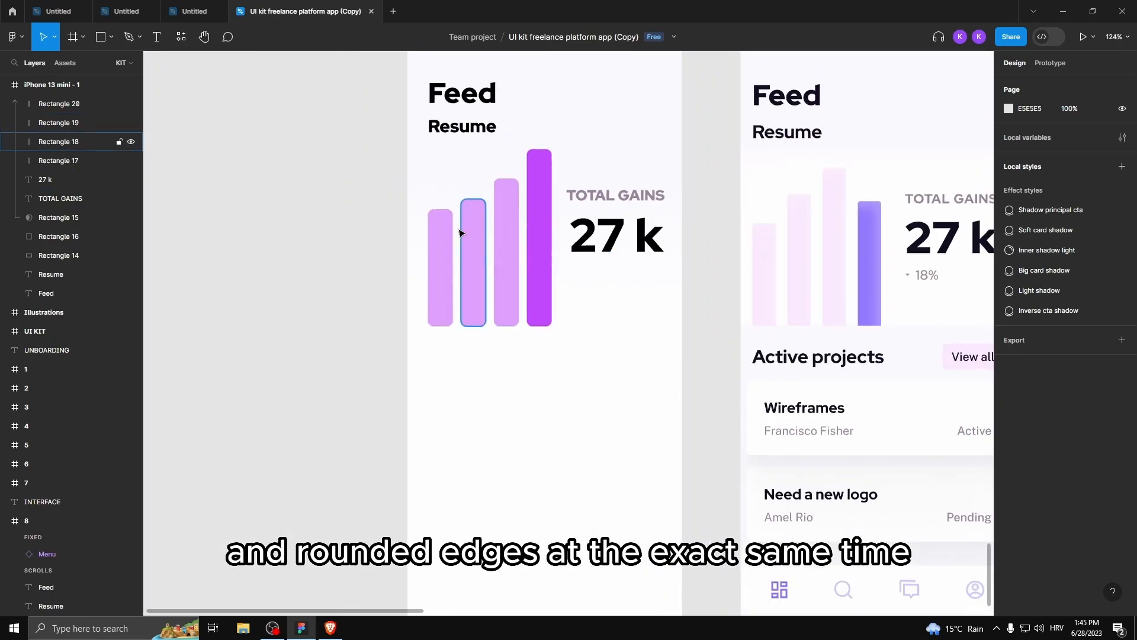
pyautogui.click(435, 277)
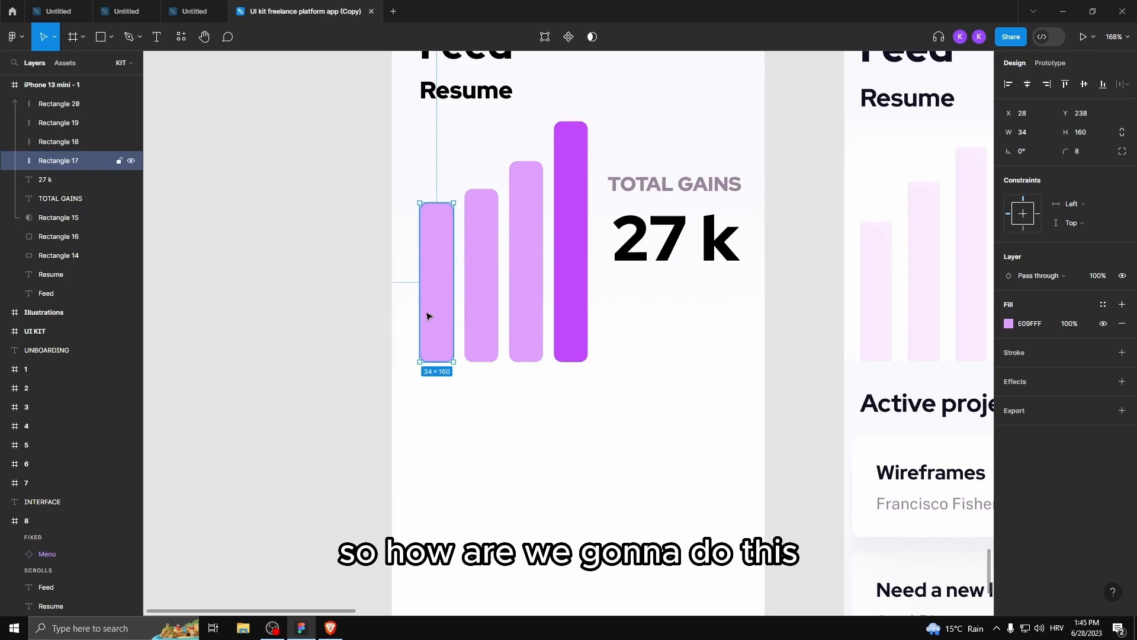
pyautogui.scroll(1, 428, 316)
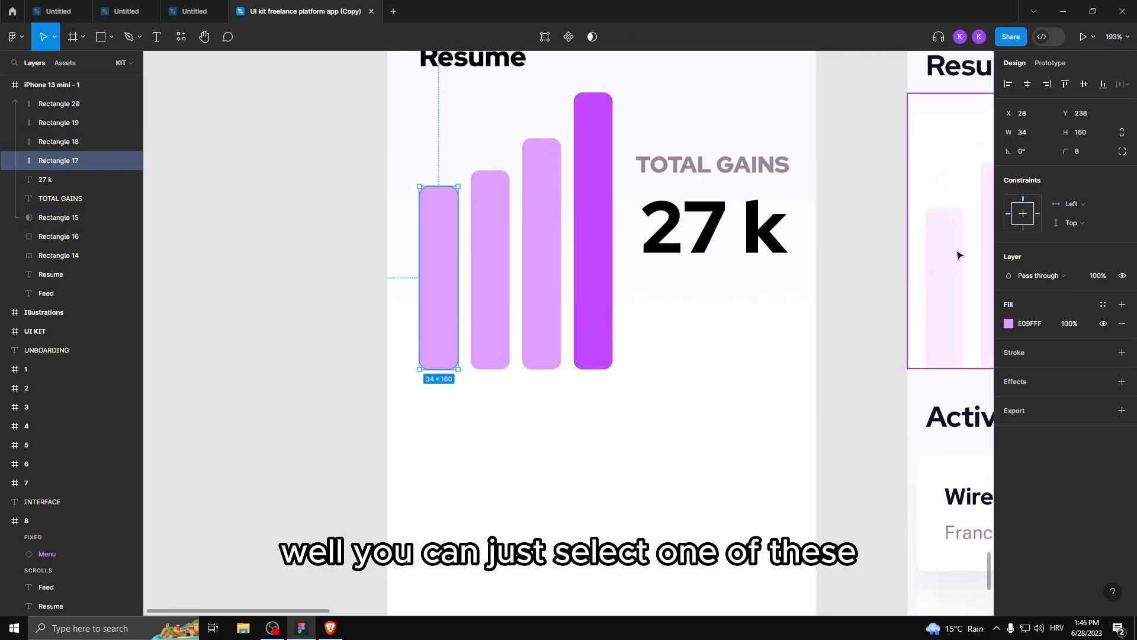
pyautogui.click(1124, 154)
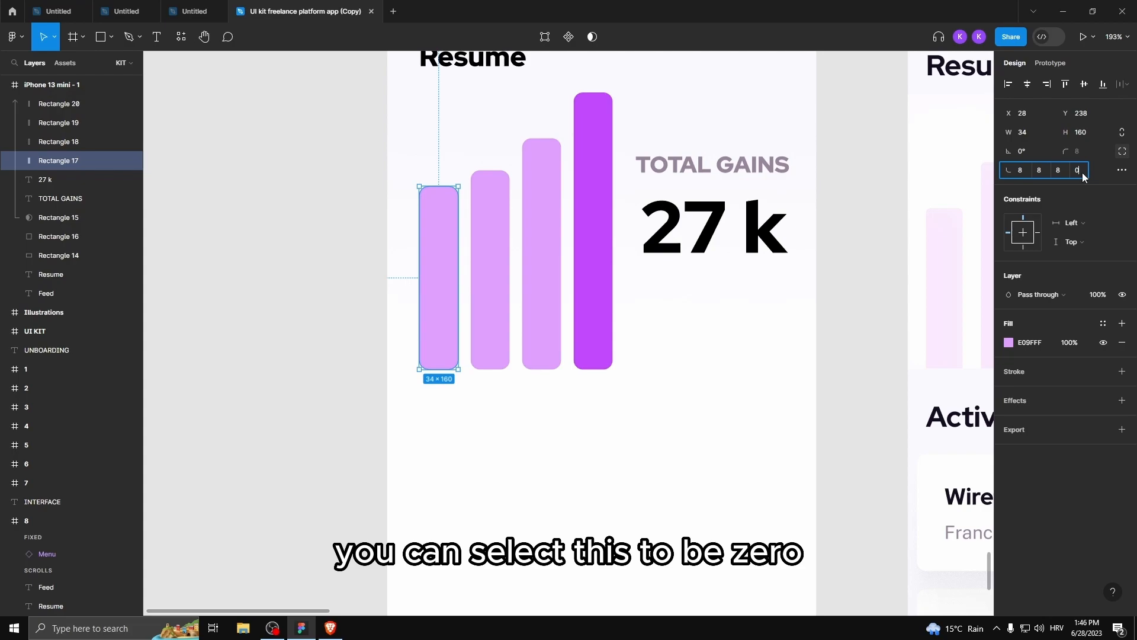
pyautogui.press('Return')
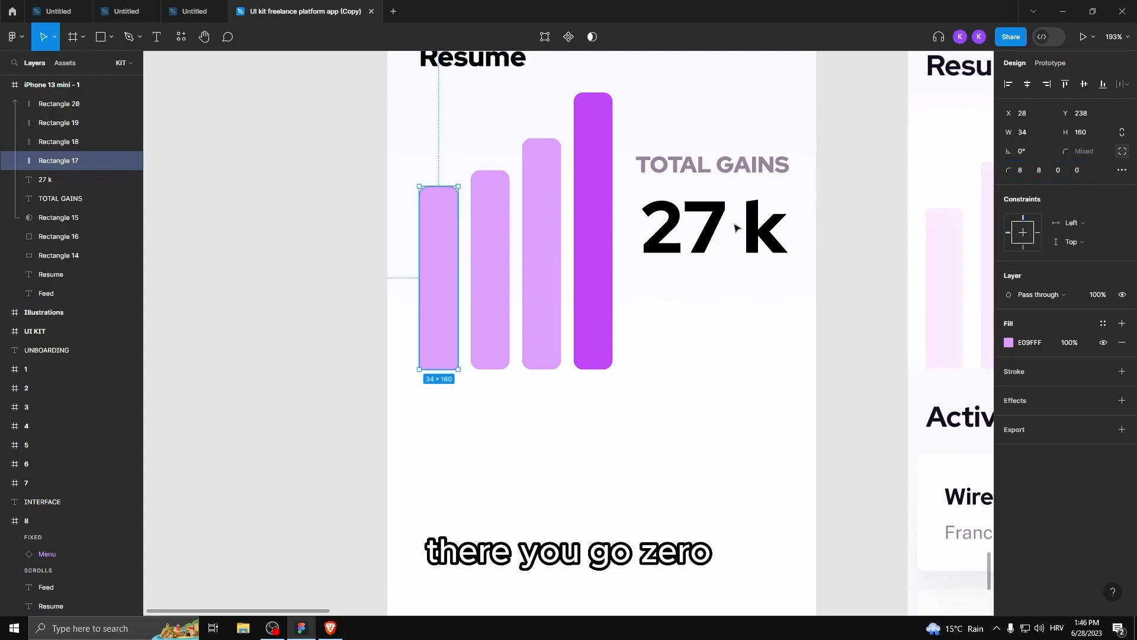
# Step: Set the lower corner radii of the remaining chart bars to 0 and clear the selection
pyautogui.click(497, 237)
pyautogui.click(1122, 152)
pyautogui.click(1075, 169)
pyautogui.write('0')
pyautogui.click(1057, 170)
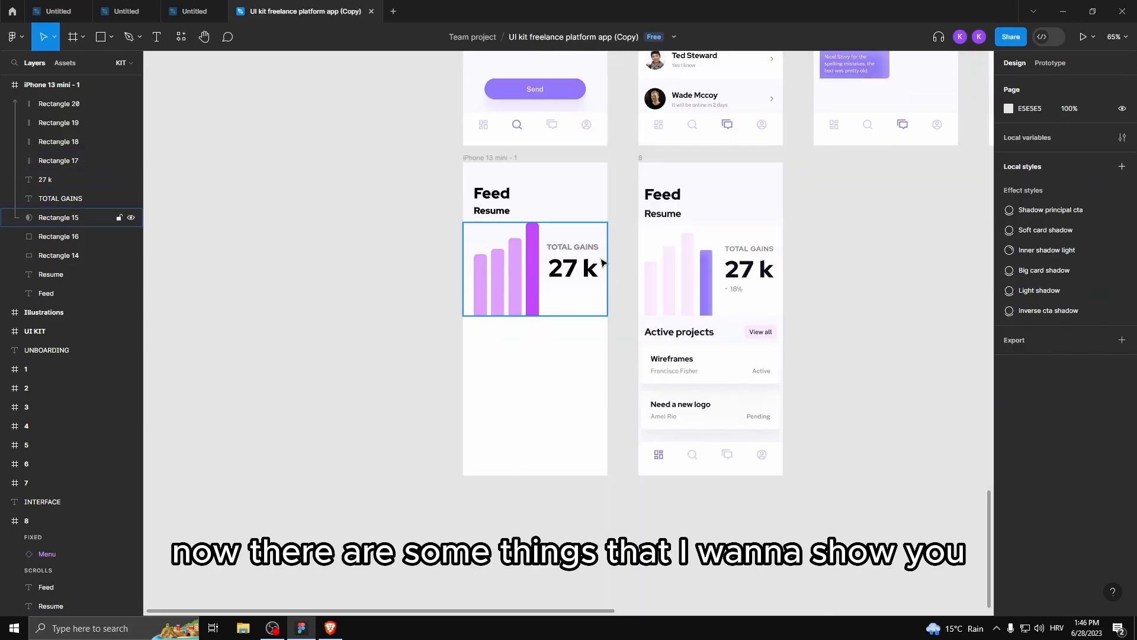
pyautogui.click(638, 253)
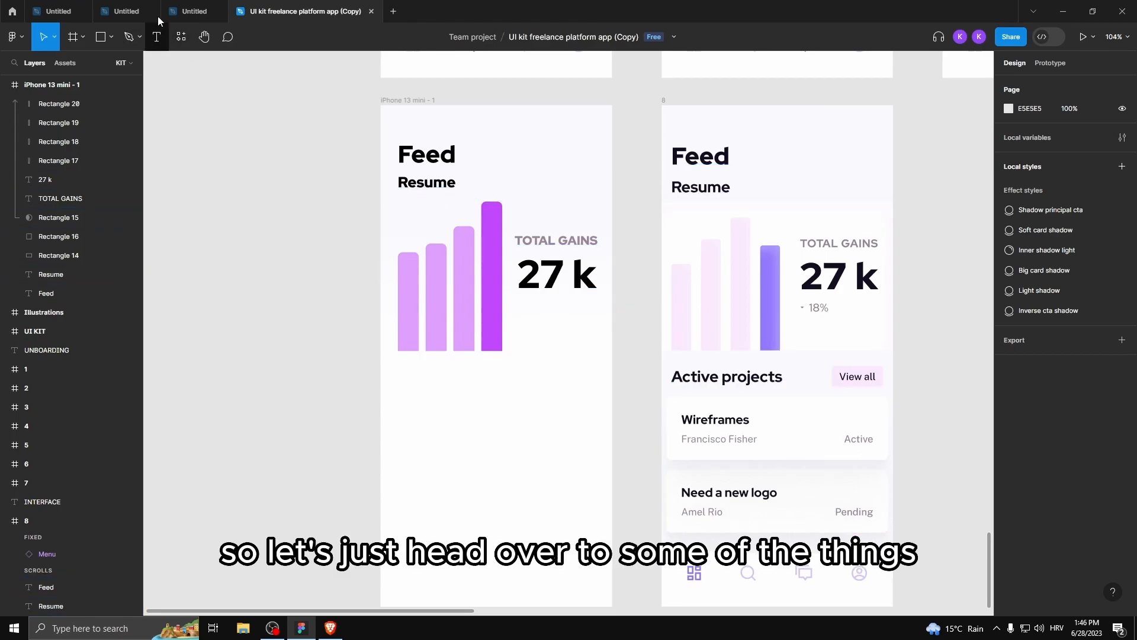
# Step: Present the drop-down menu prototype from the first Untitled file and choose Monitor, Microphone and Keyboard in turn
pyautogui.click(59, 10)
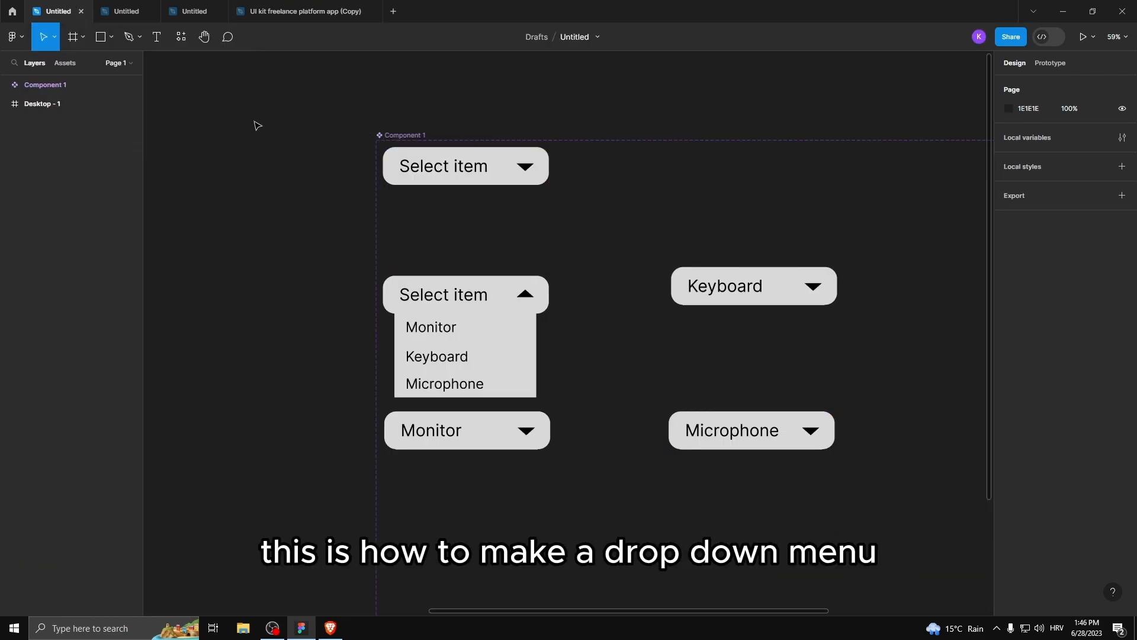
pyautogui.click(1083, 37)
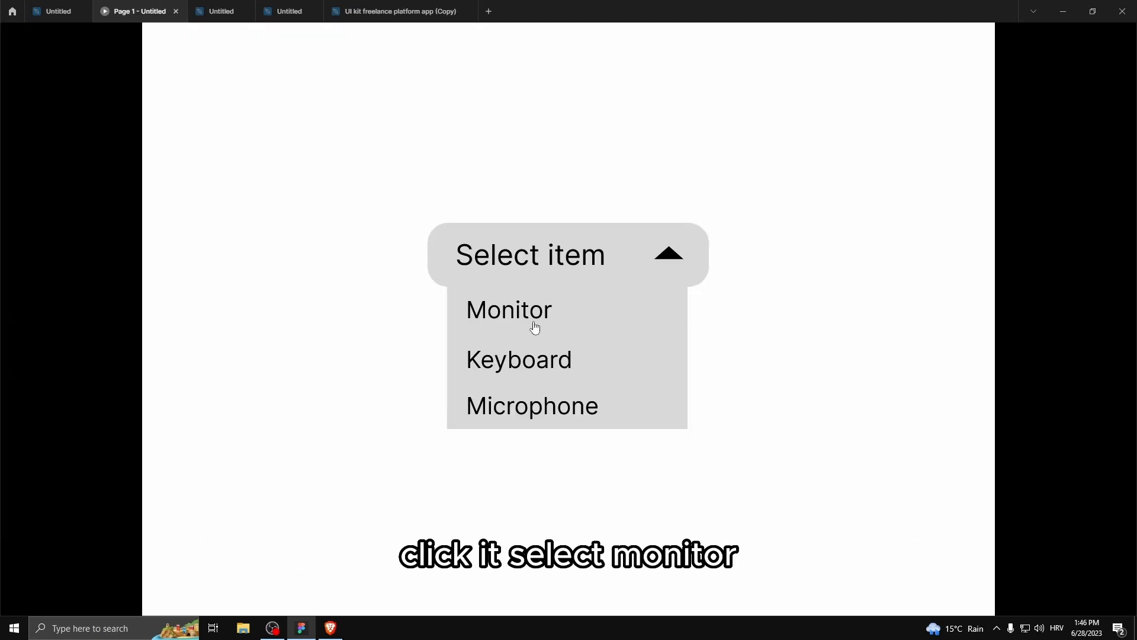
pyautogui.click(525, 317)
pyautogui.click(561, 254)
pyautogui.click(523, 395)
pyautogui.click(541, 275)
pyautogui.click(521, 357)
pyautogui.click(851, 337)
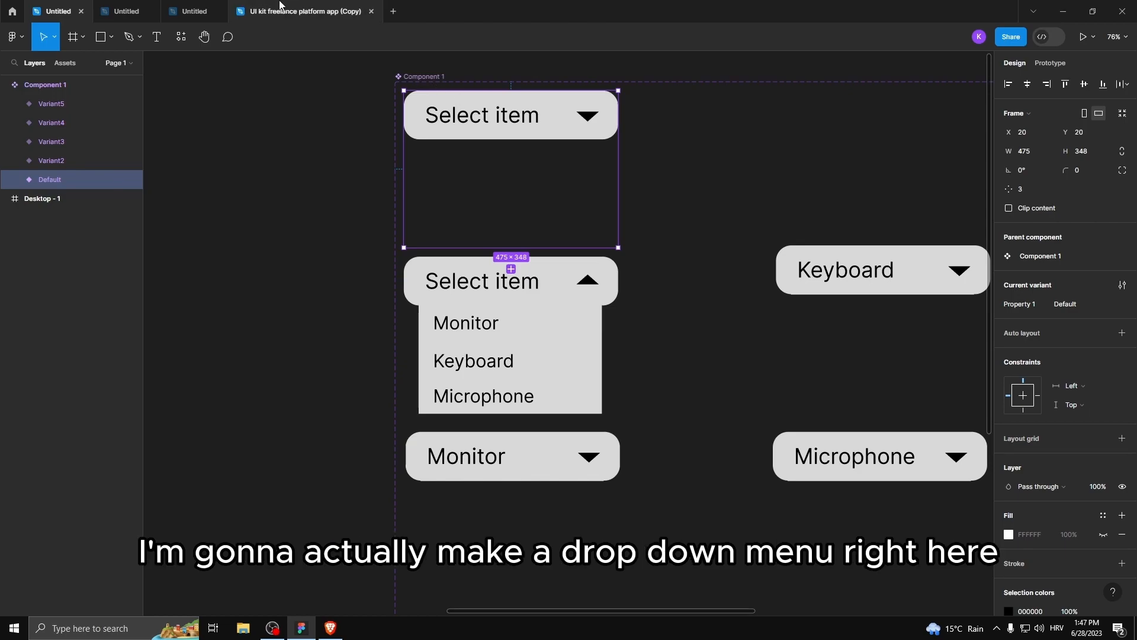
pyautogui.click(299, 11)
pyautogui.click(57, 11)
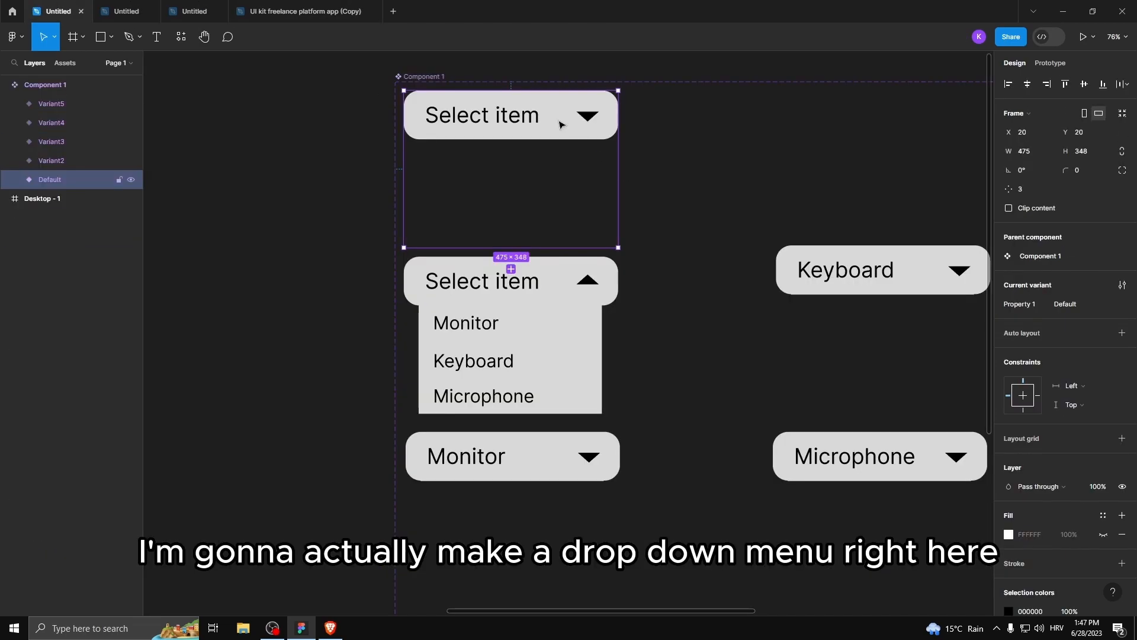
pyautogui.scroll(1, 493, 135)
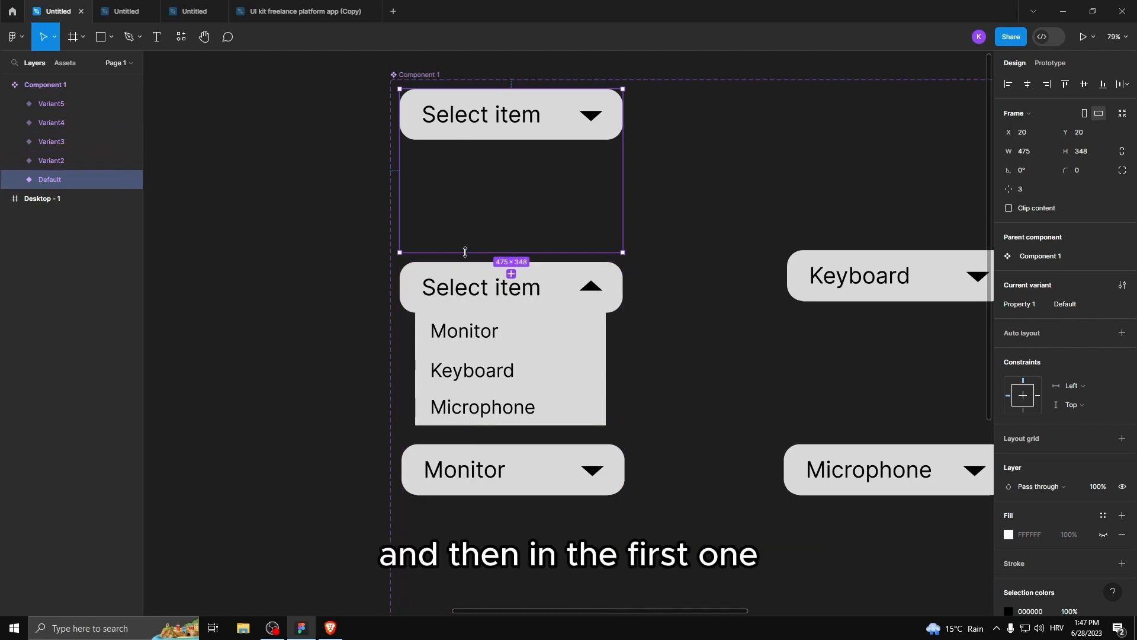
pyautogui.scroll(-5, 510, 195)
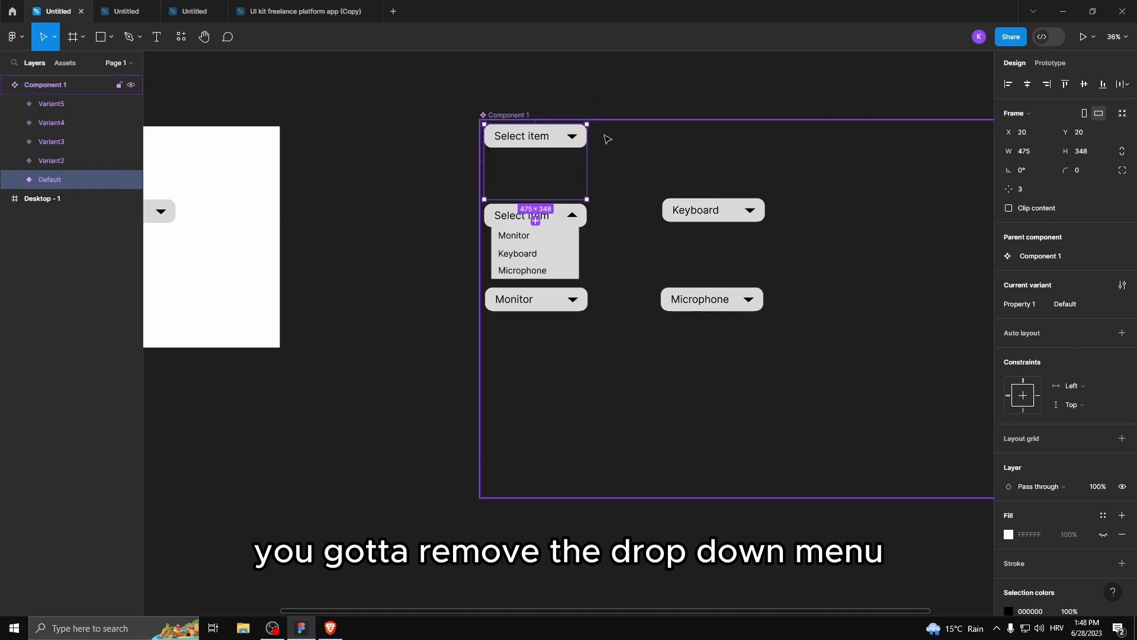
# Step: Examine the drop-down component's variants and the prototype connections linking its menu items to the Monitor, Keyboard and Microphone variants
pyautogui.scroll(-2, 603, 139)
pyautogui.moveTo(545, 136); pyautogui.dragTo(246, 241)
pyautogui.press('Escape')
pyautogui.scroll(6, 547, 242)
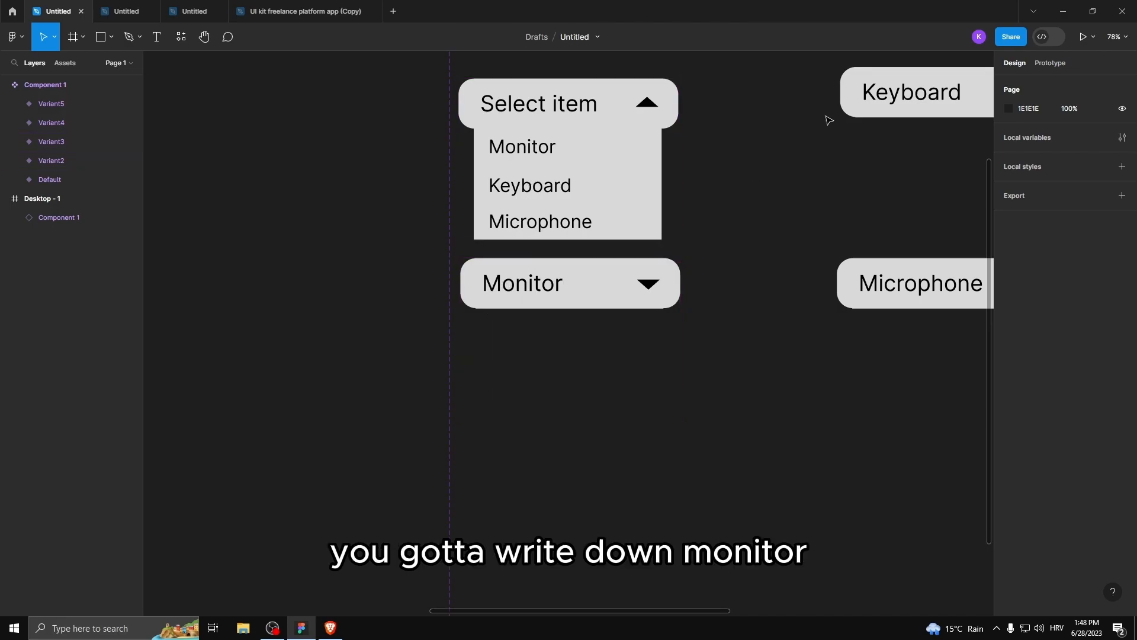
pyautogui.click(1051, 63)
pyautogui.scroll(-2, 597, 224)
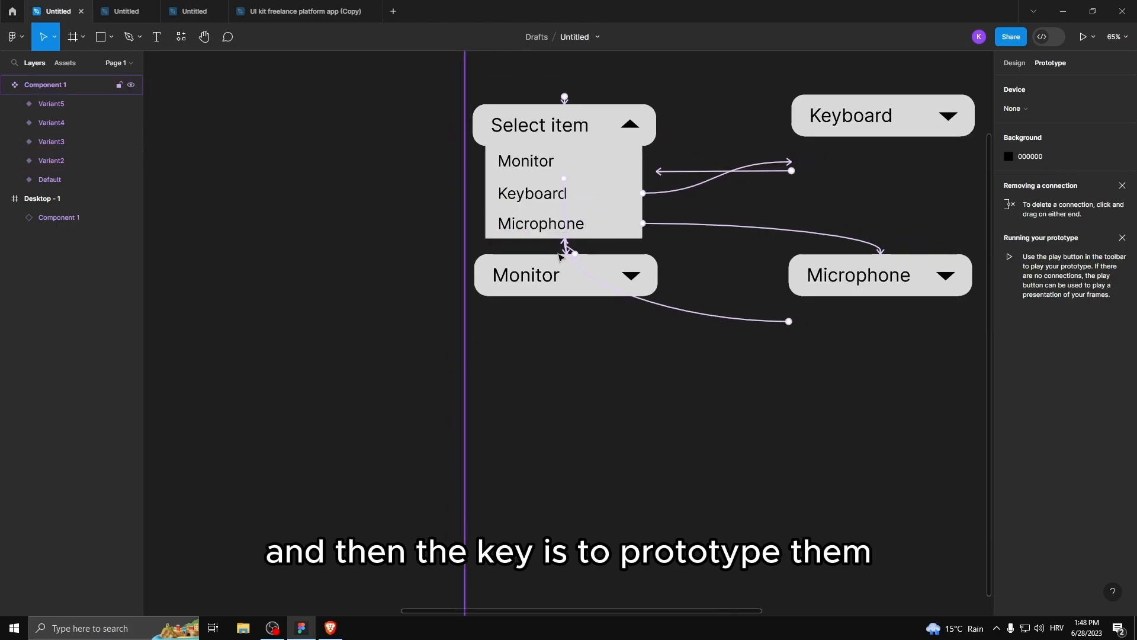
pyautogui.scroll(3, 610, 183)
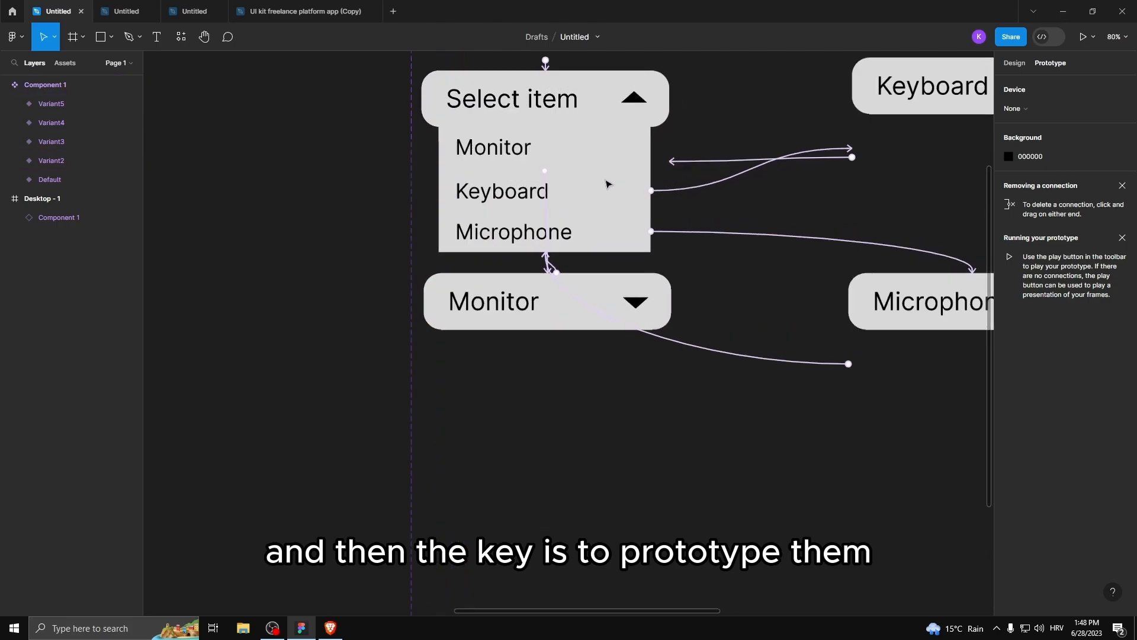
pyautogui.click(527, 148)
pyautogui.click(687, 222)
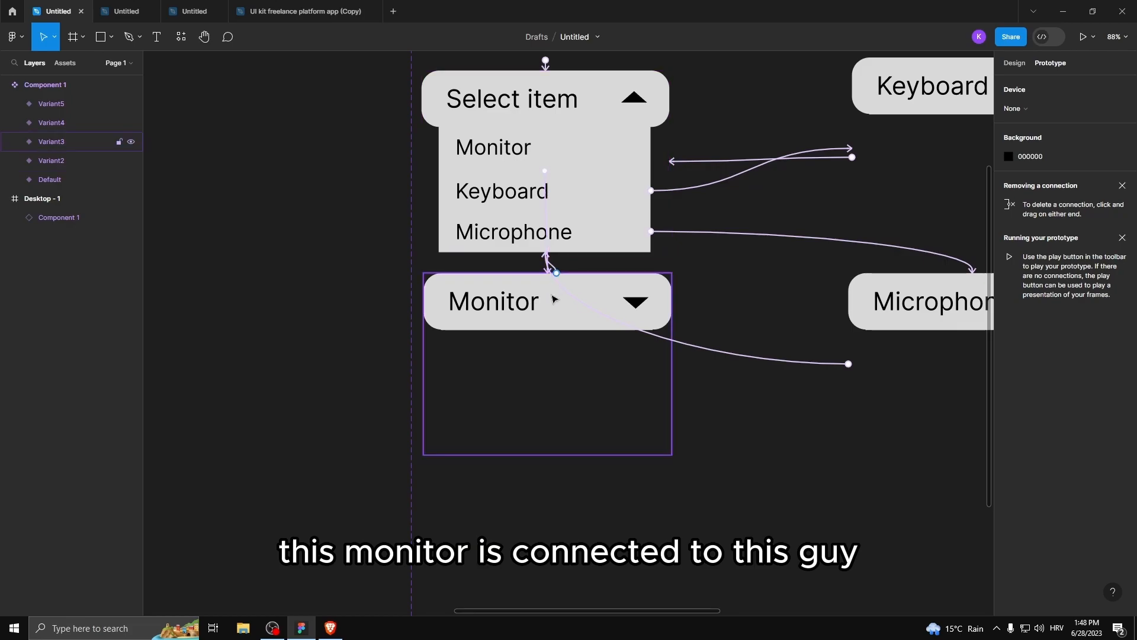
pyautogui.scroll(-2, 528, 286)
pyautogui.scroll(2, 535, 300)
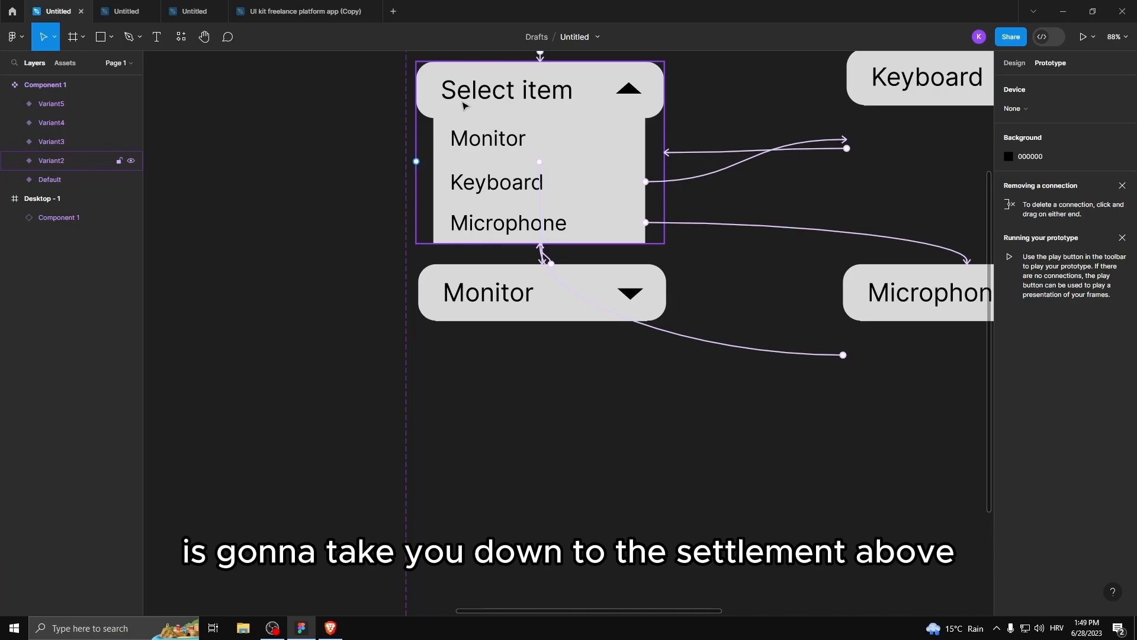
# Step: In the UI kit copy file, draw a rectangle about 192 × 56 below the recreated bar chart and move its layer beneath the mask
pyautogui.click(320, 8)
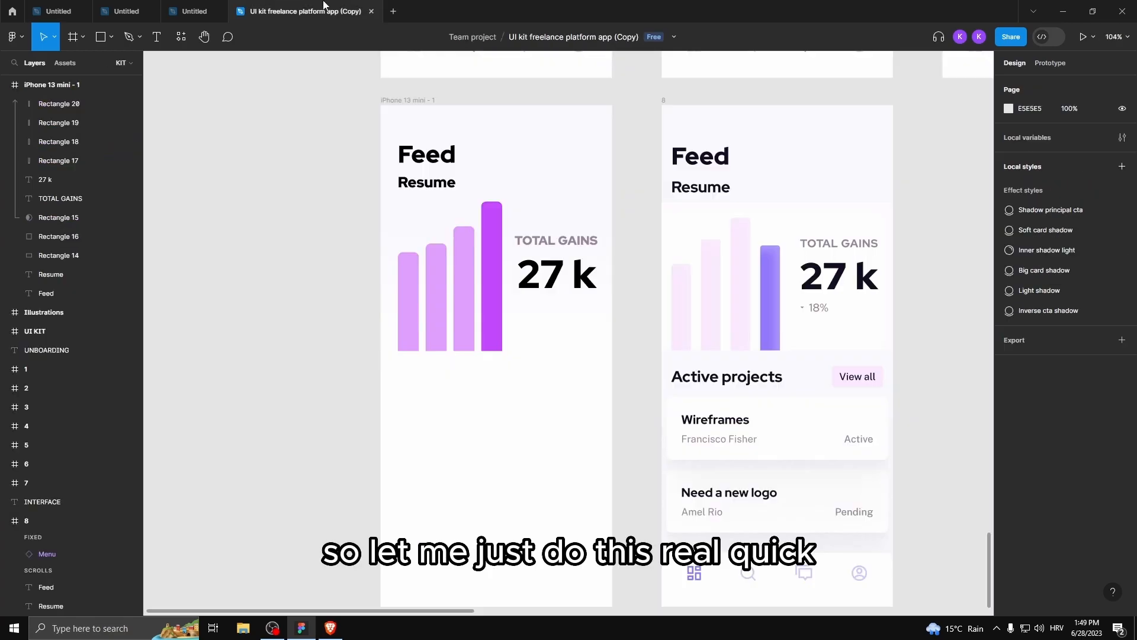
pyautogui.scroll(-1, 490, 355)
pyautogui.click(100, 37)
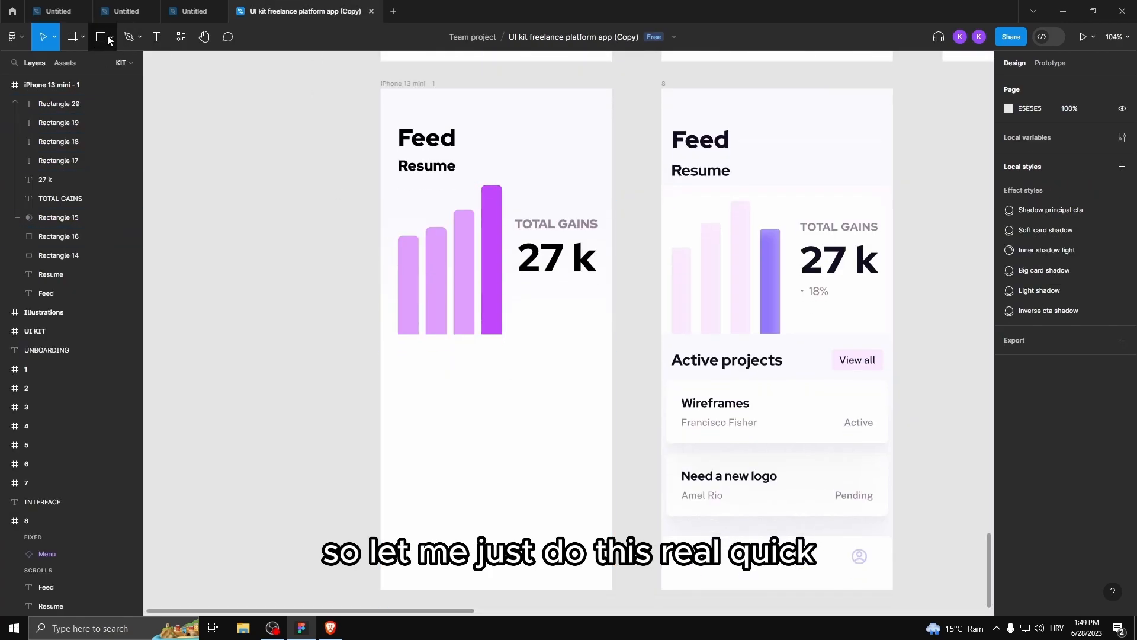
pyautogui.scroll(-2, 421, 348)
pyautogui.moveTo(426, 353)
pyautogui.mouseDown()
pyautogui.moveTo(522, 459)
pyautogui.moveTo(545, 388)
pyautogui.mouseUp()
pyautogui.scroll(2, 446, 371)
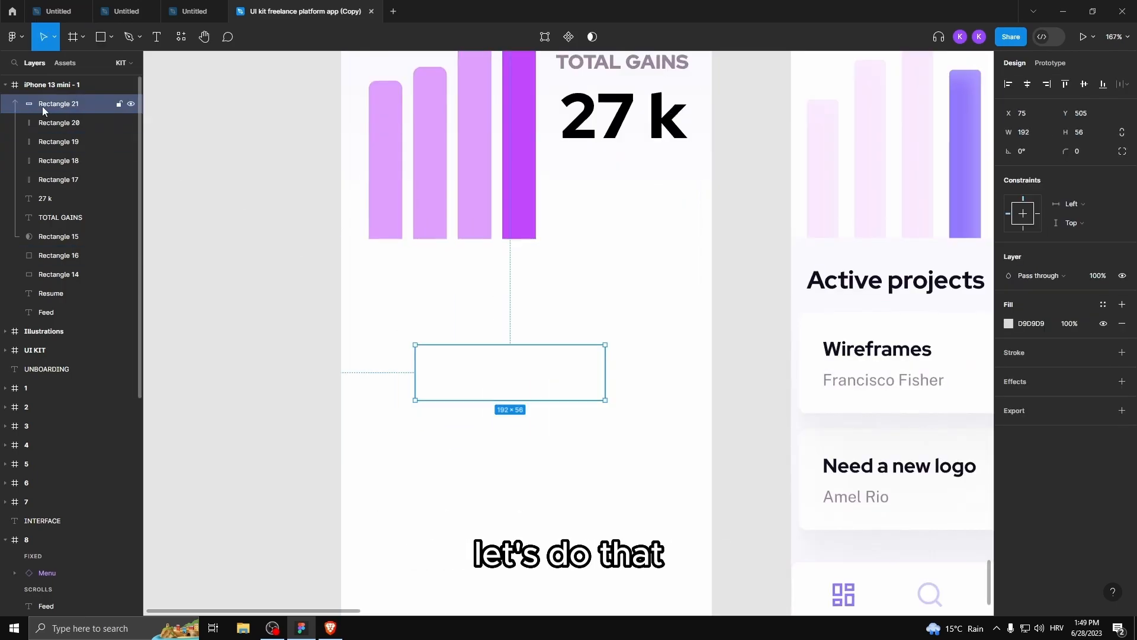
pyautogui.moveTo(49, 107); pyautogui.dragTo(48, 247)
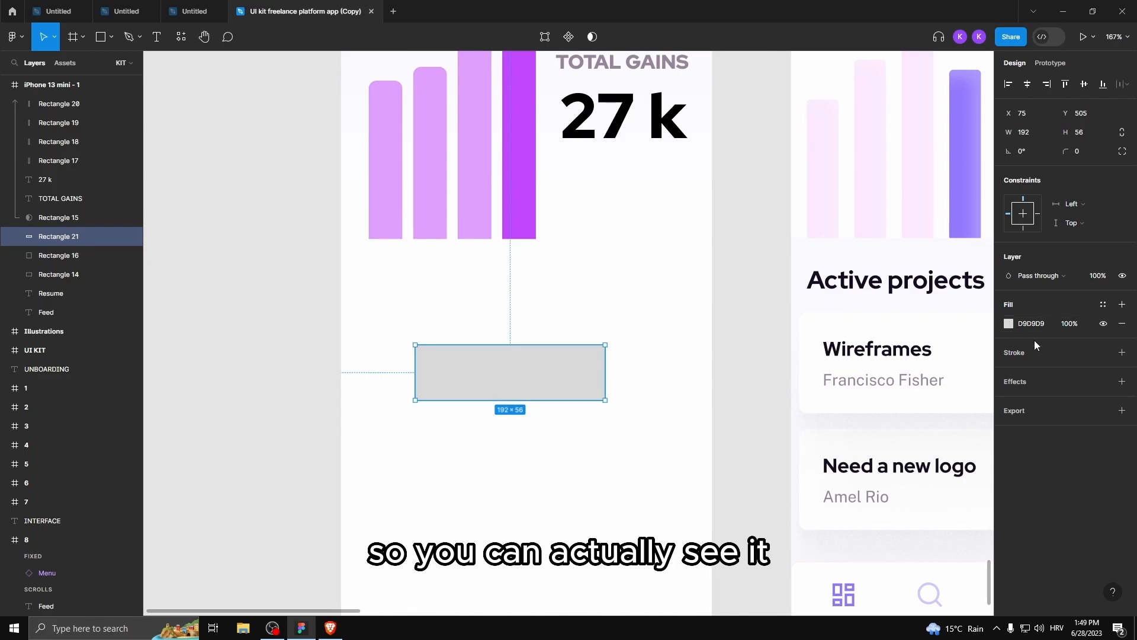
# Step: Give the new rectangle a black inside stroke of width 1 and round its corners
pyautogui.click(1045, 354)
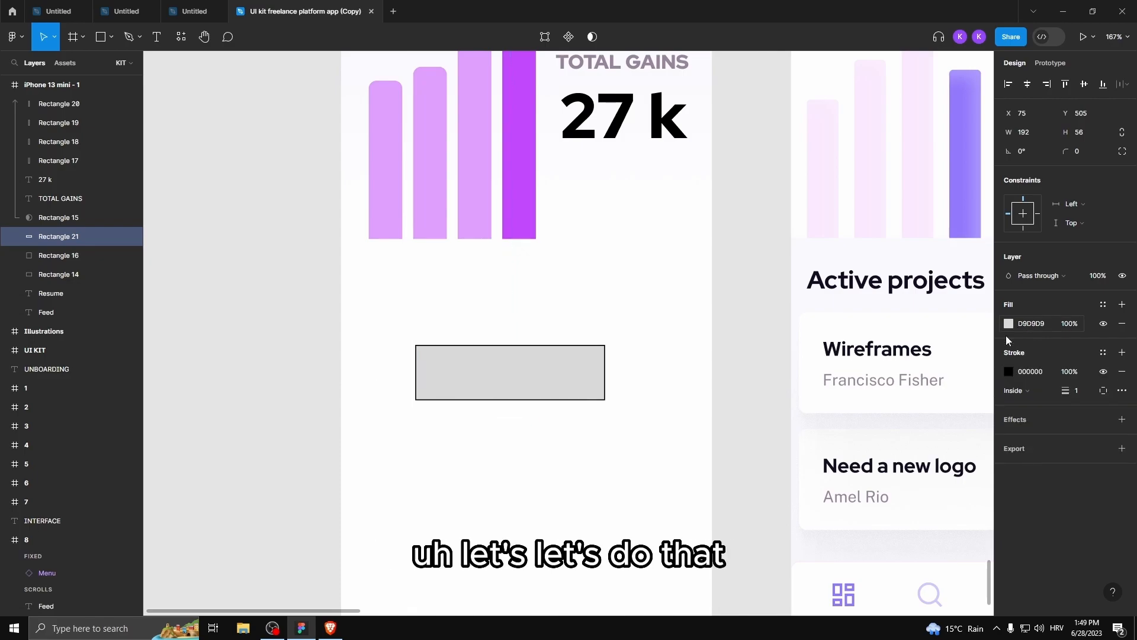
pyautogui.click(1084, 151)
pyautogui.write('7')
pyautogui.moveTo(18, 148); pyautogui.dragTo(30, 148)
# Step: Add the text label "Select" in the middle of the outlined rectangle and clear the selection
pyautogui.press('t')
pyautogui.moveTo(431, 353); pyautogui.dragTo(541, 388)
pyautogui.write('Select')
pyautogui.press('Escape')
pyautogui.press('Escape')
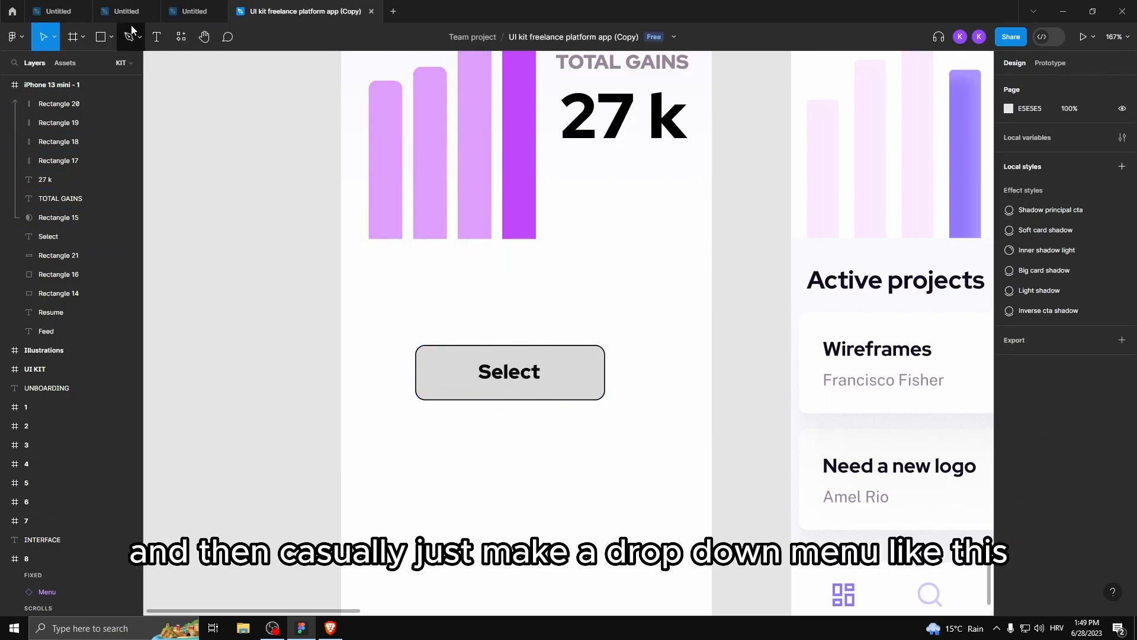
# Step: Add a 156 × 38 rectangle directly below the Select button and place its layer beneath the mask
pyautogui.click(111, 37)
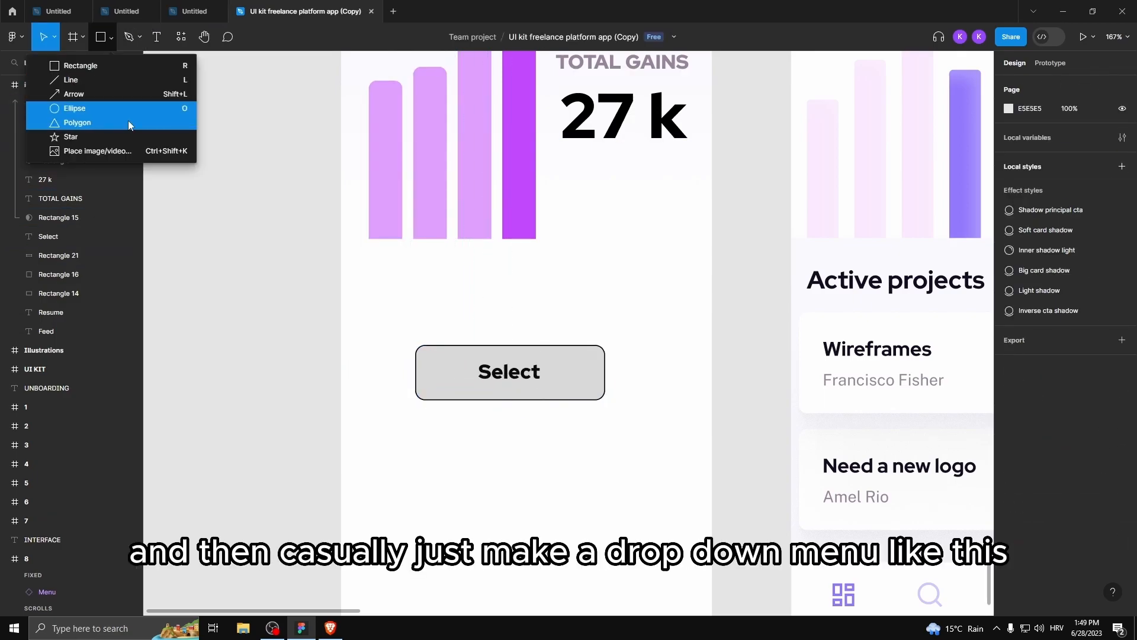
pyautogui.click(80, 65)
pyautogui.moveTo(434, 412); pyautogui.dragTo(573, 524)
pyautogui.moveTo(58, 104); pyautogui.dragTo(50, 265)
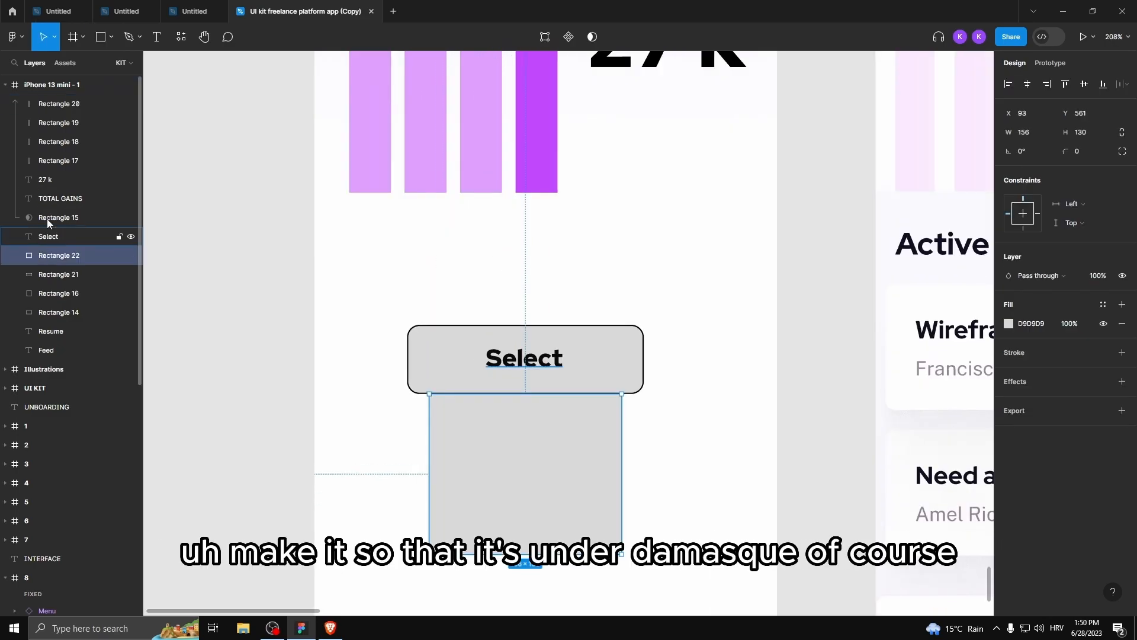
pyautogui.scroll(1, 510, 434)
pyautogui.scroll(-2, 510, 435)
pyautogui.moveTo(507, 456); pyautogui.dragTo(505, 325)
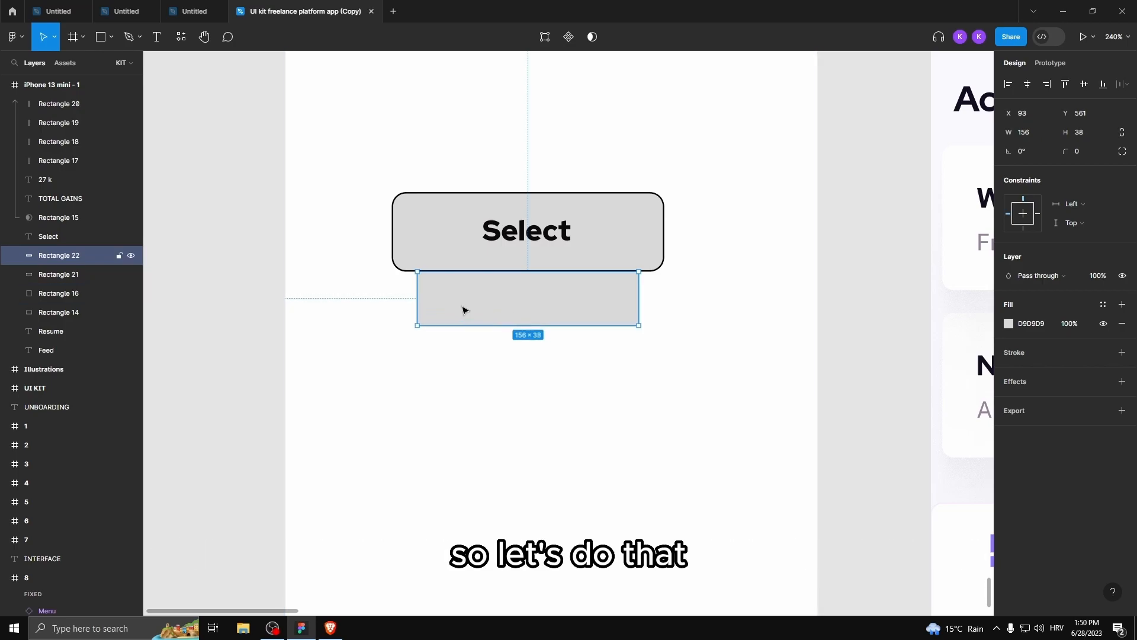
# Step: Add the text "Monitor" on the small rectangle below the Select button and move the text layer beneath the mask
pyautogui.click(156, 37)
pyautogui.moveTo(433, 281); pyautogui.dragTo(601, 319)
pyautogui.write('Monitor')
pyautogui.moveTo(74, 114); pyautogui.dragTo(53, 246)
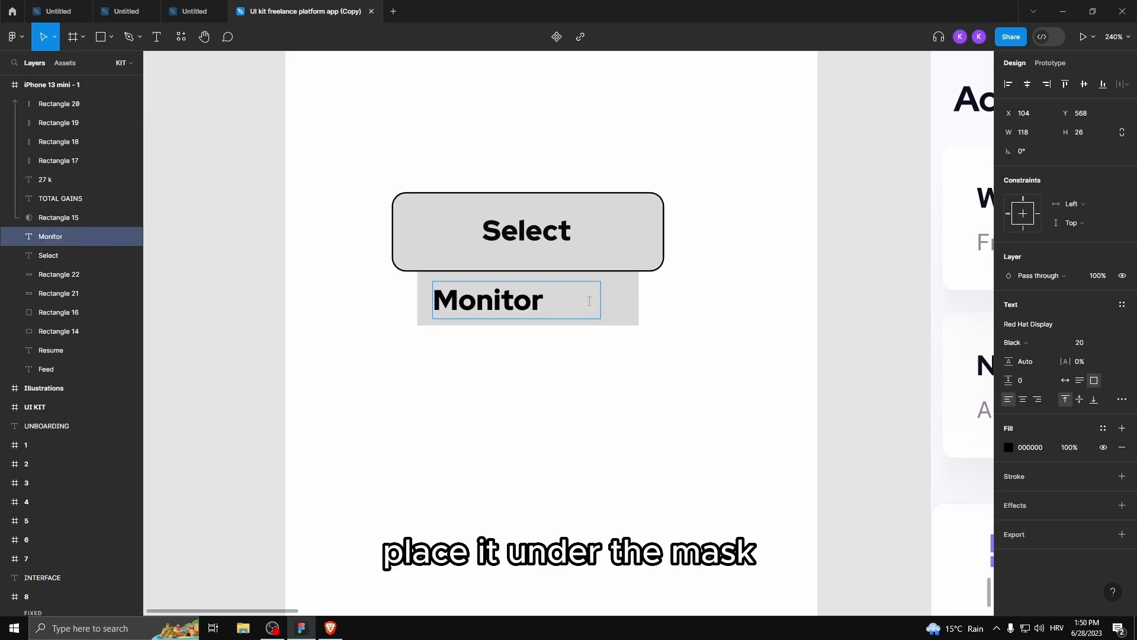
pyautogui.press('Escape')
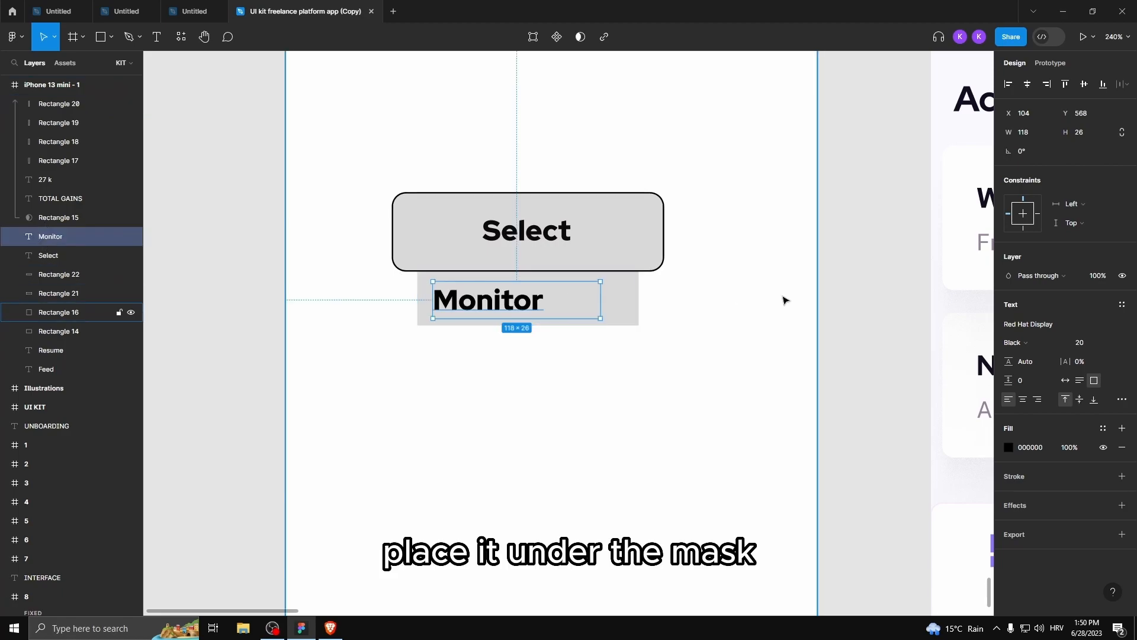
pyautogui.click(842, 295)
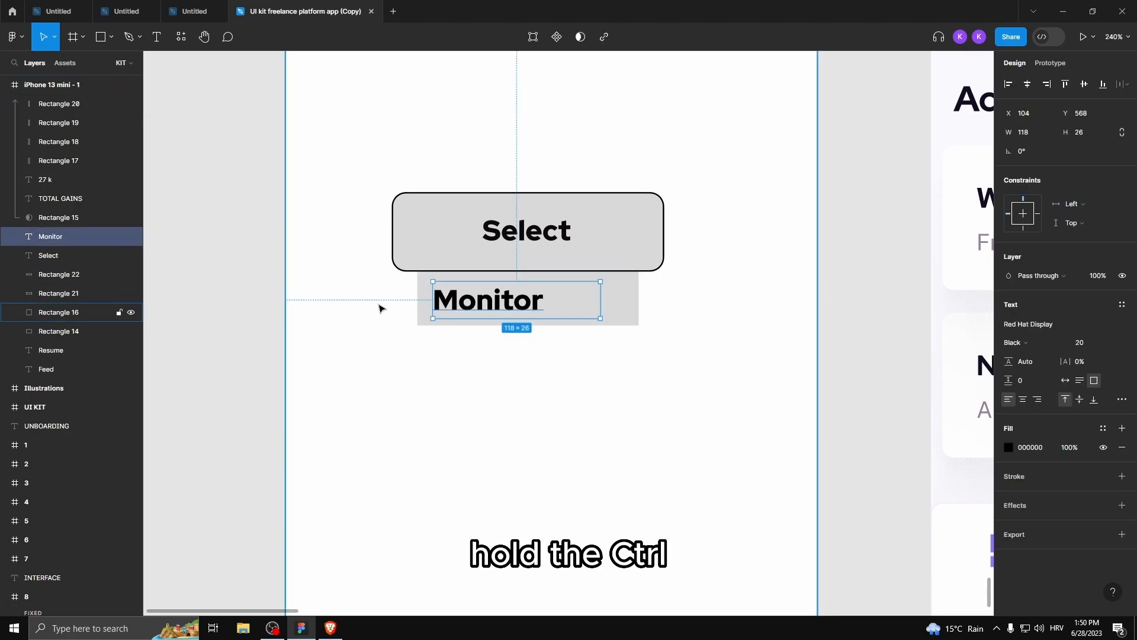
# Step: Combine the Monitor text and its background rectangle with auto layout and widen the resulting frame to 157
pyautogui.moveTo(379, 302); pyautogui.dragTo(467, 302)
pyautogui.moveTo(357, 323); pyautogui.dragTo(583, 298)
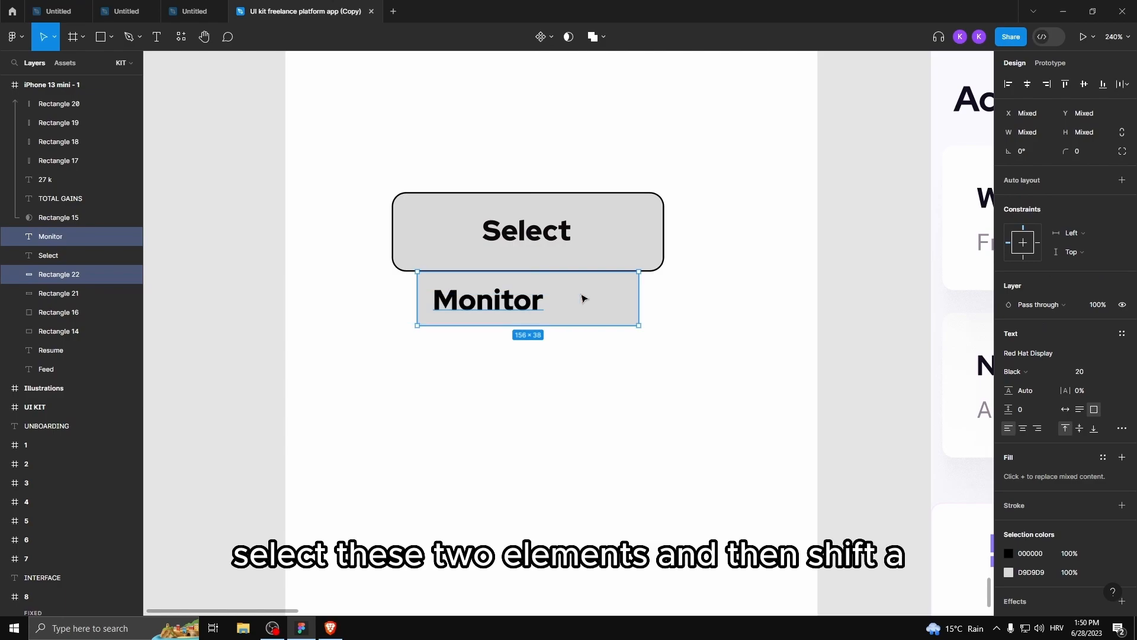
pyautogui.hotkey('shift', 'a')
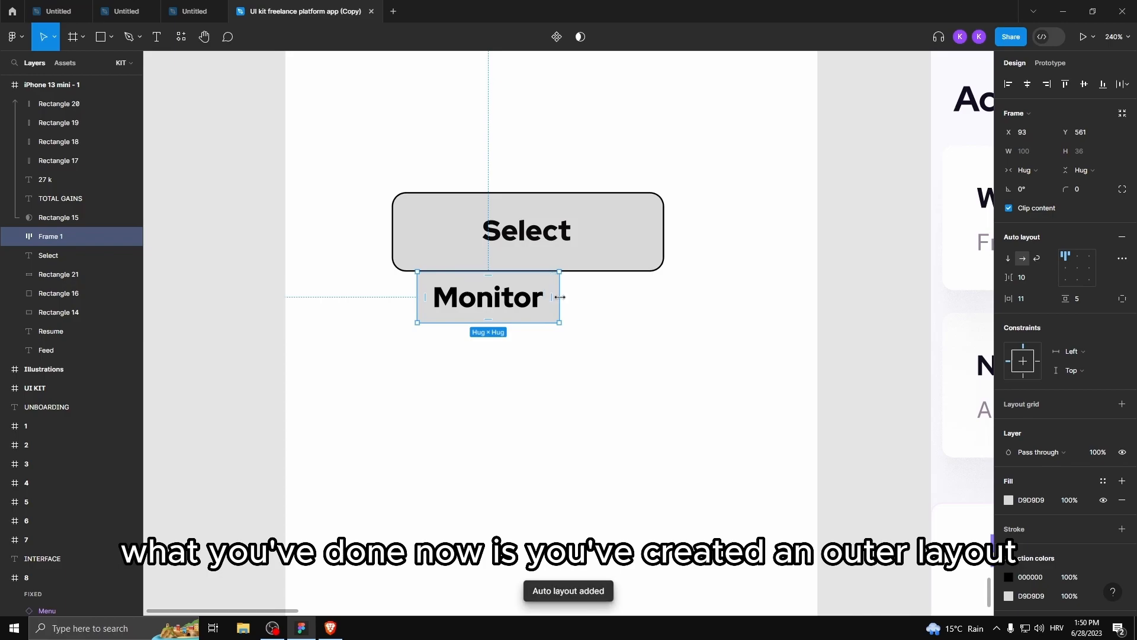
pyautogui.moveTo(560, 297); pyautogui.dragTo(642, 297)
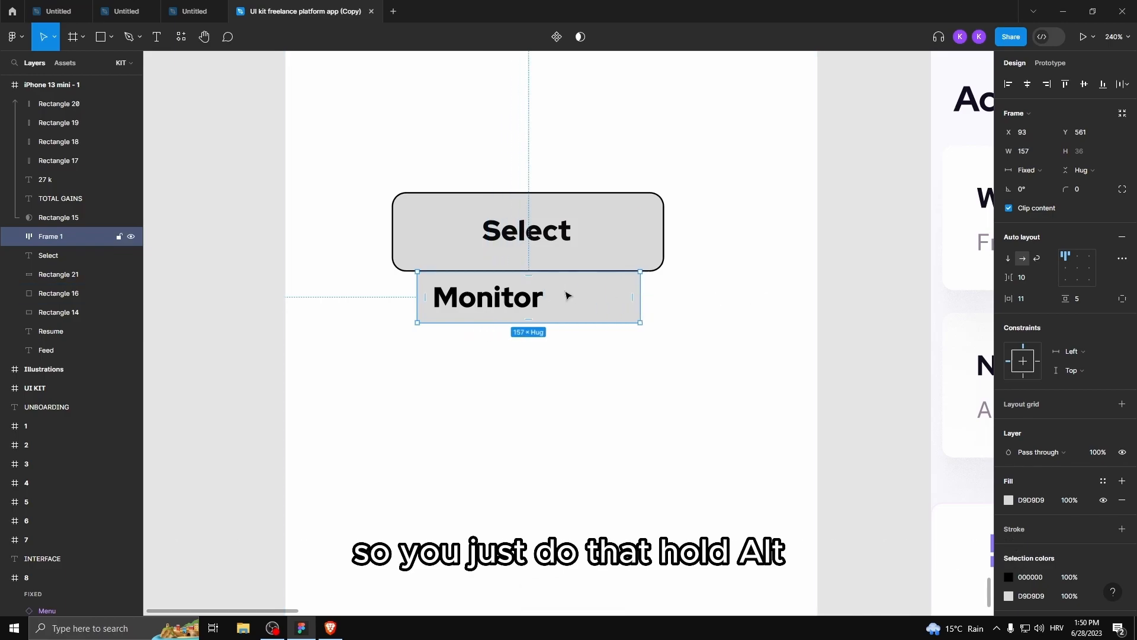
# Step: Duplicate the Monitor row twice in a stack below it and change the copies' texts to "banana" and "hello"
pyautogui.moveTo(516, 302); pyautogui.dragTo(519, 399)
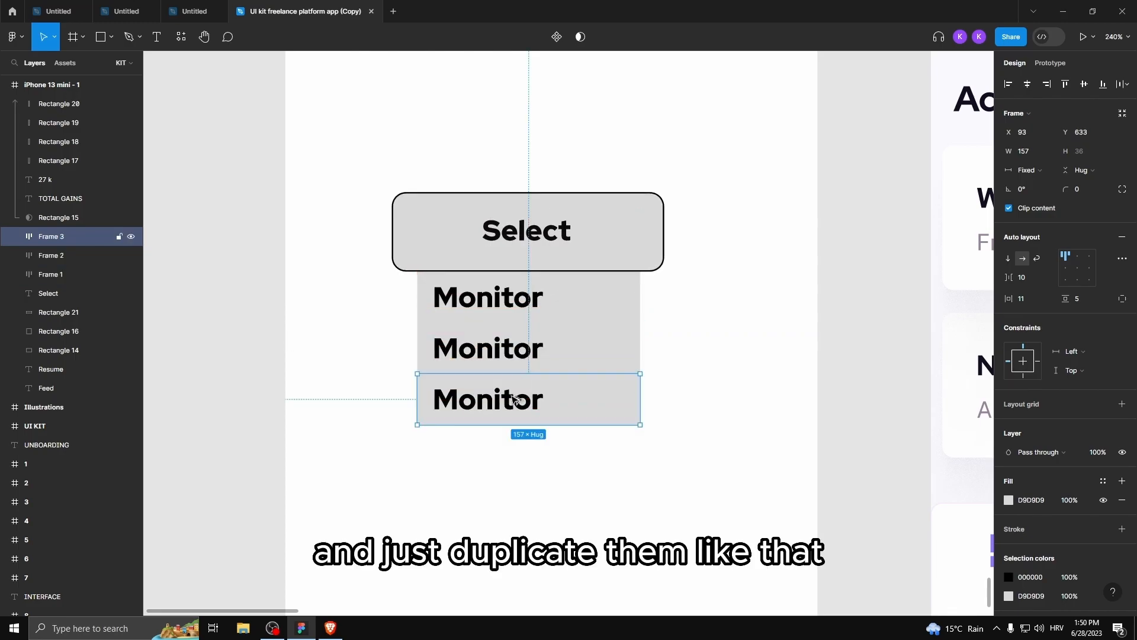
pyautogui.doubleClick(502, 348)
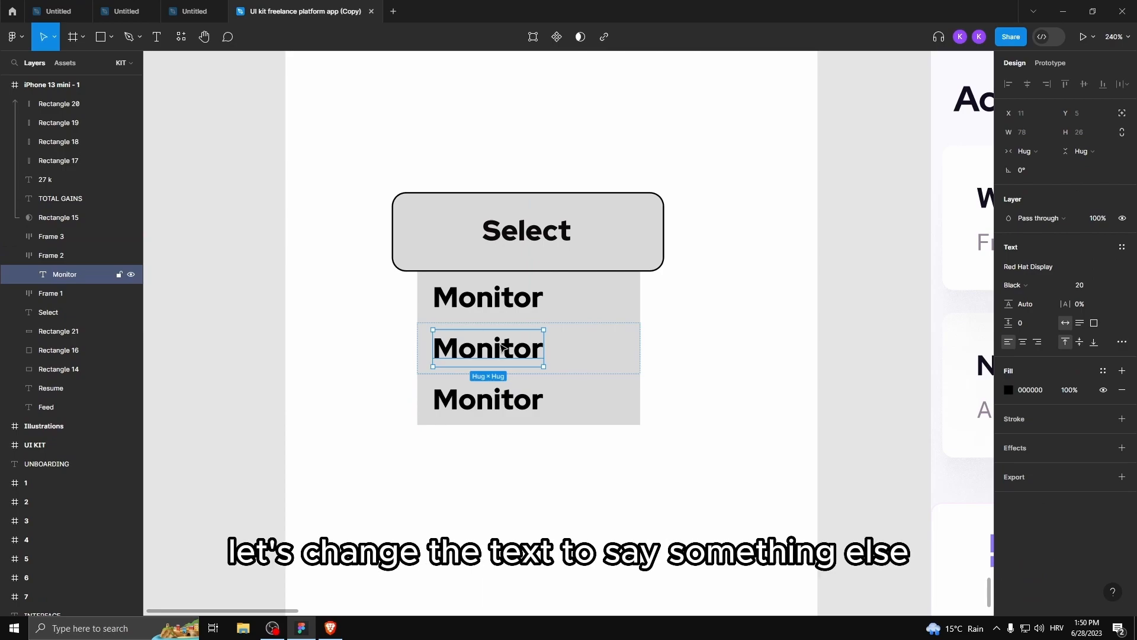
pyautogui.doubleClick(498, 342)
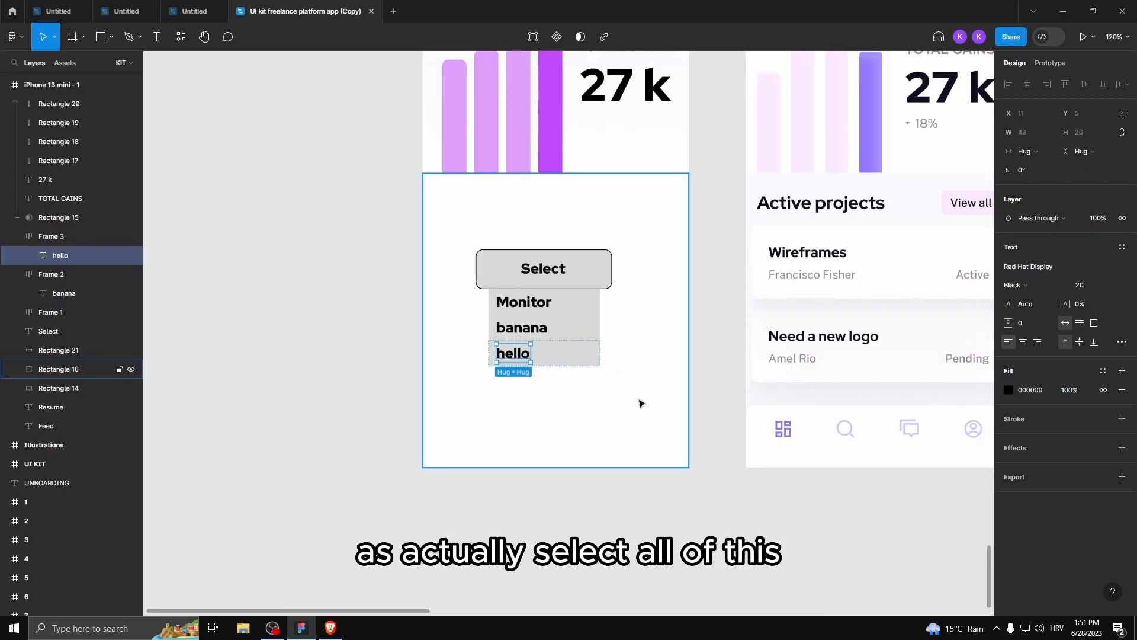
# Step: Move the Select button and its three rows out of the phone frame onto empty canvas, and apply auto layout to the button and its label
pyautogui.moveTo(638, 400); pyautogui.dragTo(209, 213)
pyautogui.scroll(-2, 633, 261)
pyautogui.scroll(2, 315, 221)
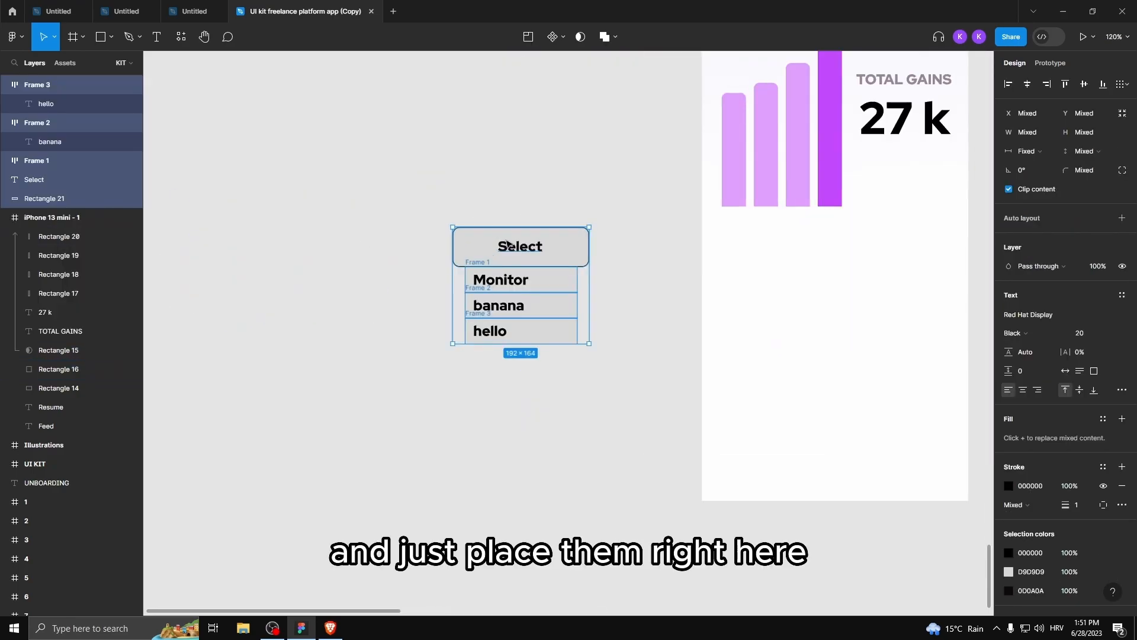
pyautogui.moveTo(485, 244); pyautogui.dragTo(285, 229)
pyautogui.scroll(-2, 710, 301)
pyautogui.scroll(2, 494, 264)
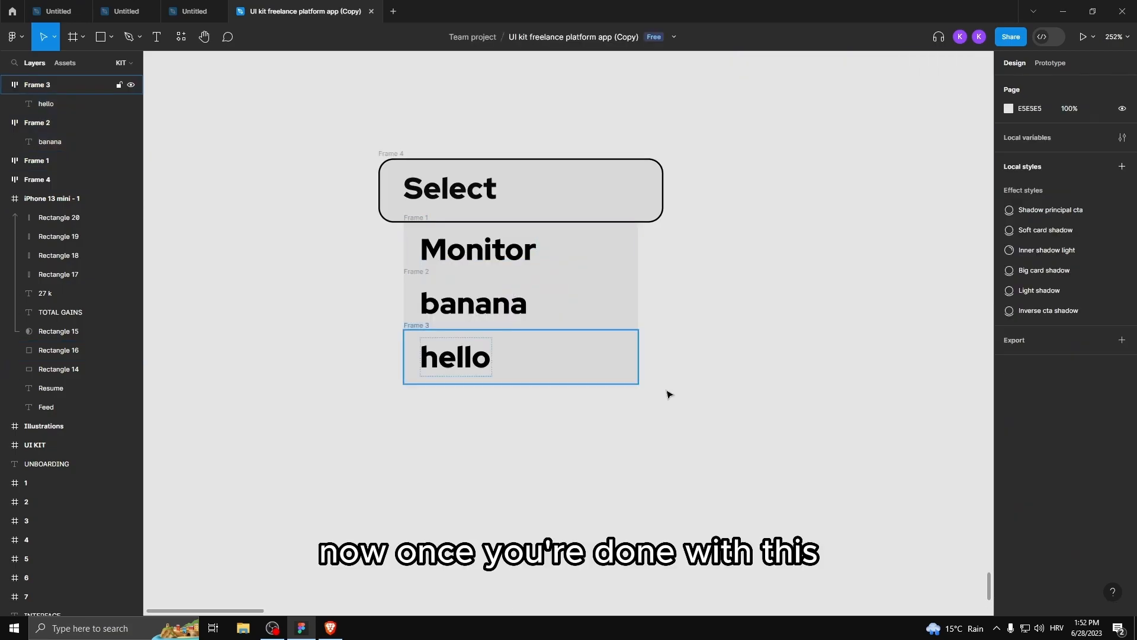
# Step: Combine the three menu rows with auto layout and create one component from the menu list and the Select button
pyautogui.moveTo(711, 434); pyautogui.dragTo(363, 231)
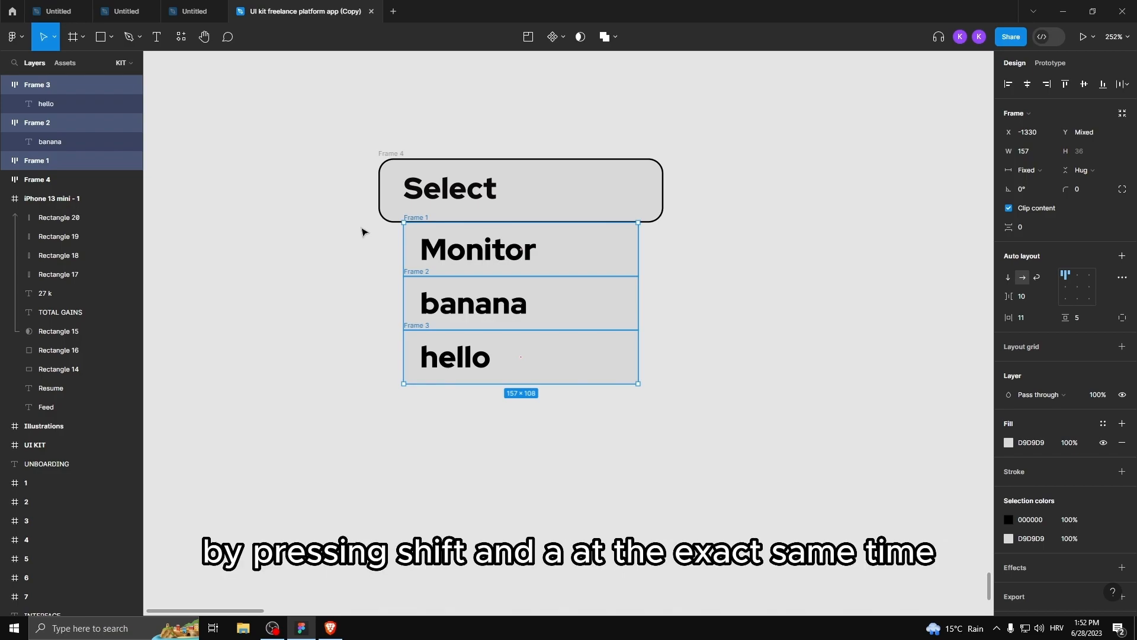
pyautogui.hotkey('shift', 'a')
pyautogui.moveTo(711, 421); pyautogui.dragTo(311, 121)
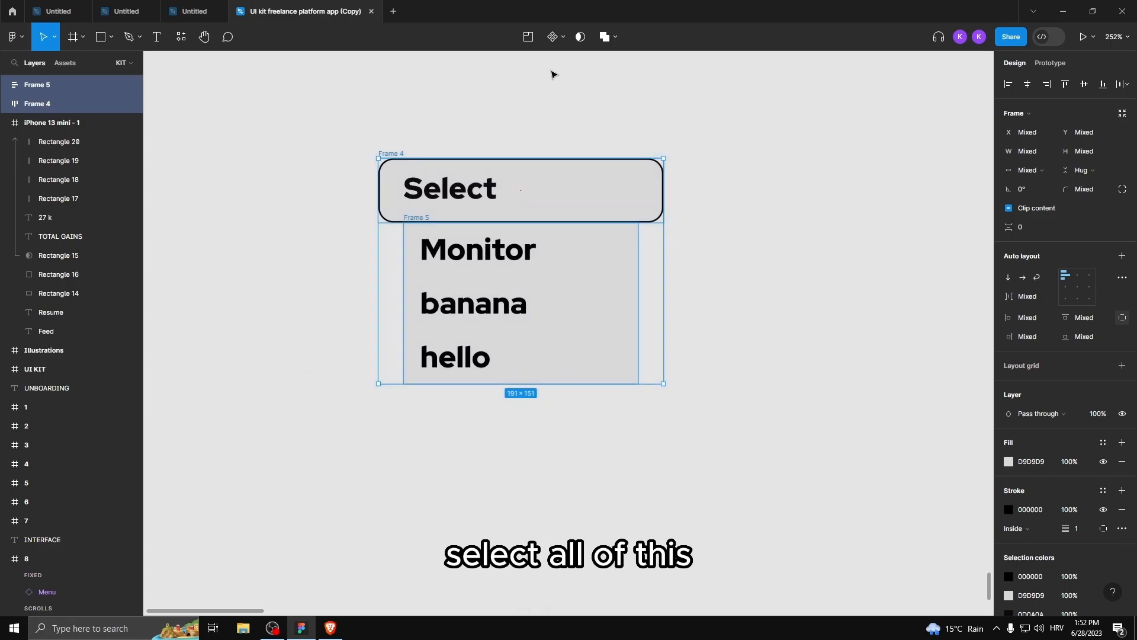
pyautogui.click(552, 38)
pyautogui.click(778, 290)
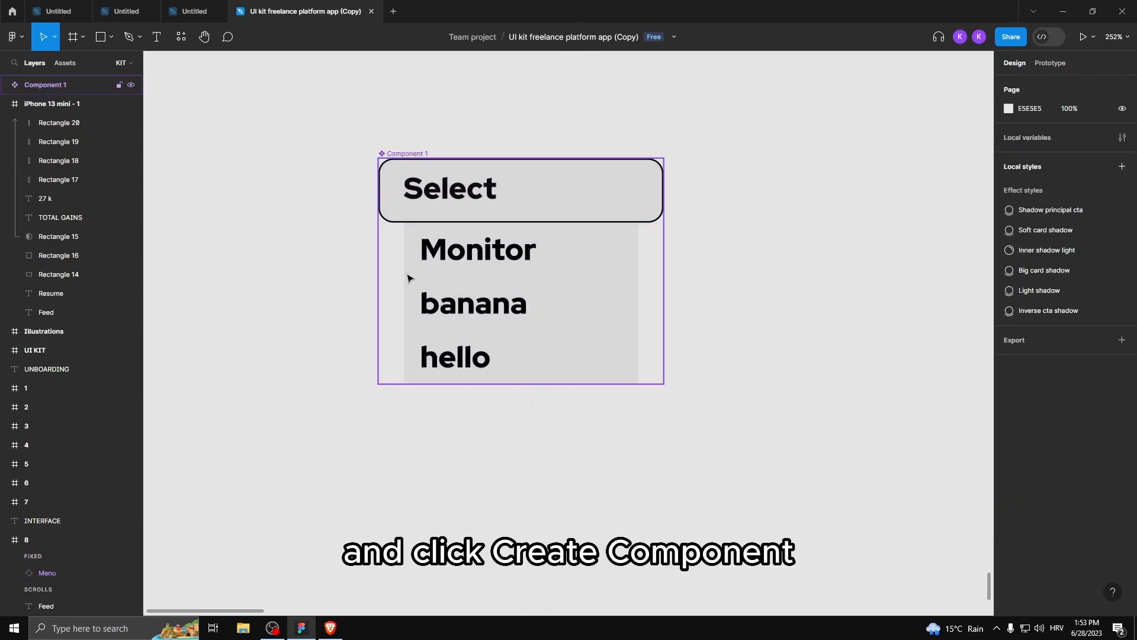
pyautogui.moveTo(292, 133); pyautogui.dragTo(722, 435)
pyautogui.click(723, 435)
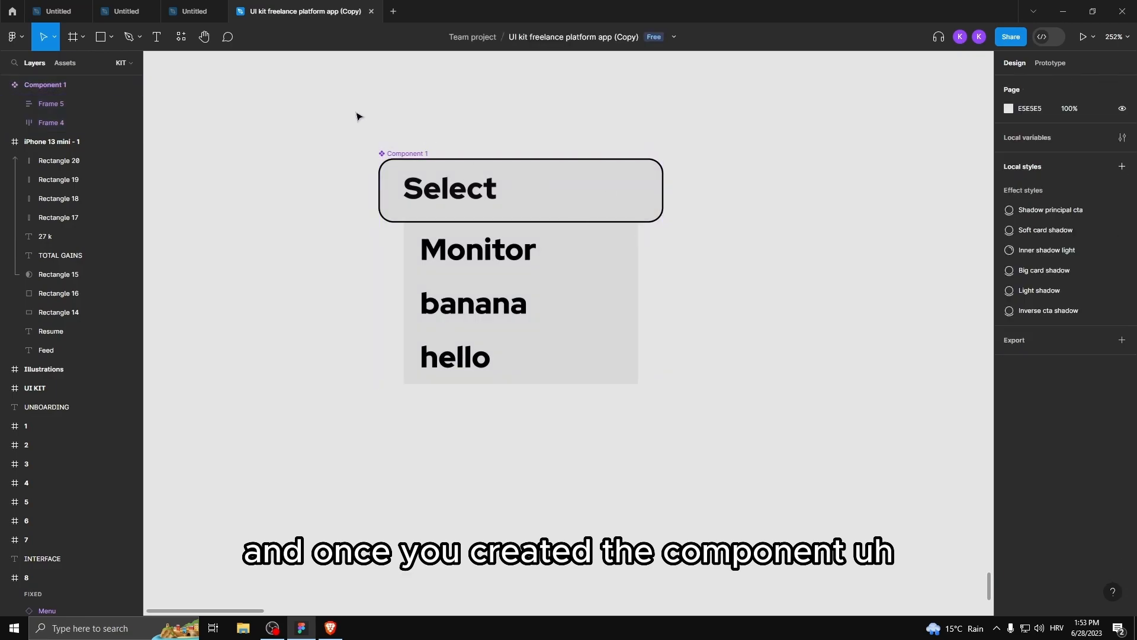
# Step: Add two variants to the drop-down component
pyautogui.click(527, 209)
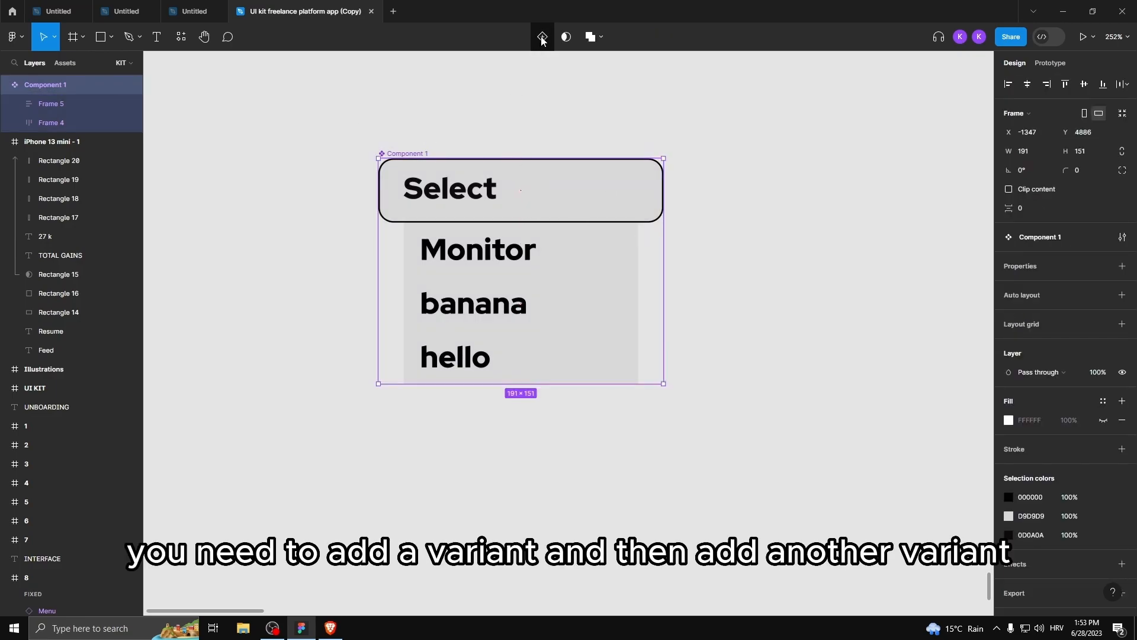
pyautogui.click(541, 36)
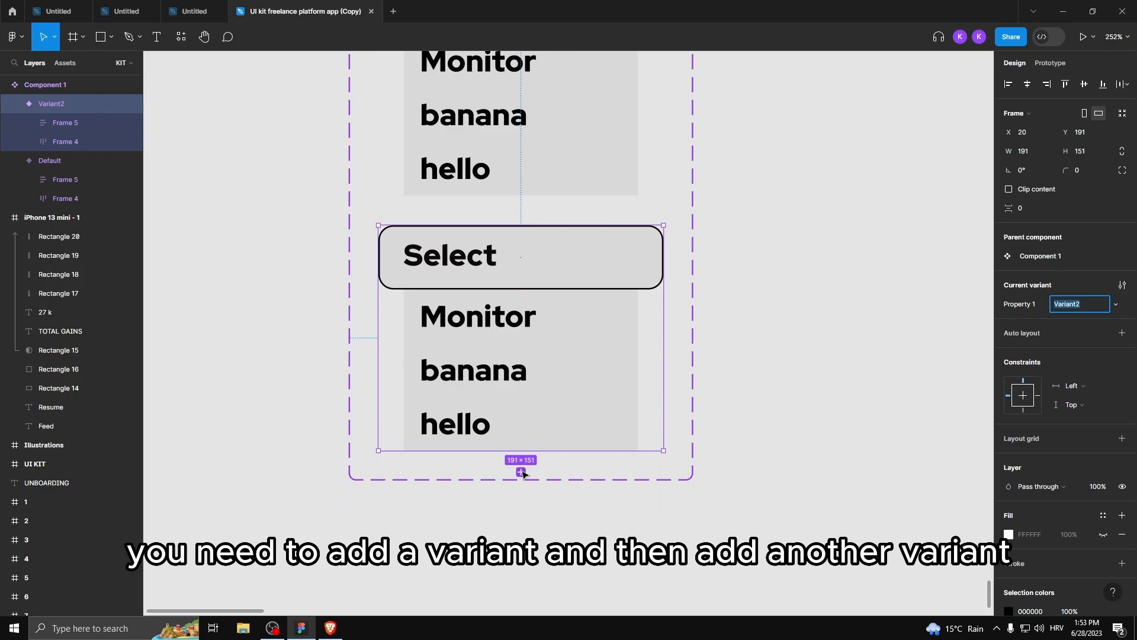
pyautogui.click(520, 472)
# Step: Turn on clip content for the Default variant's menu list frame and collapse it to 154 × 1 to hide the rows
pyautogui.scroll(3, 501, 367)
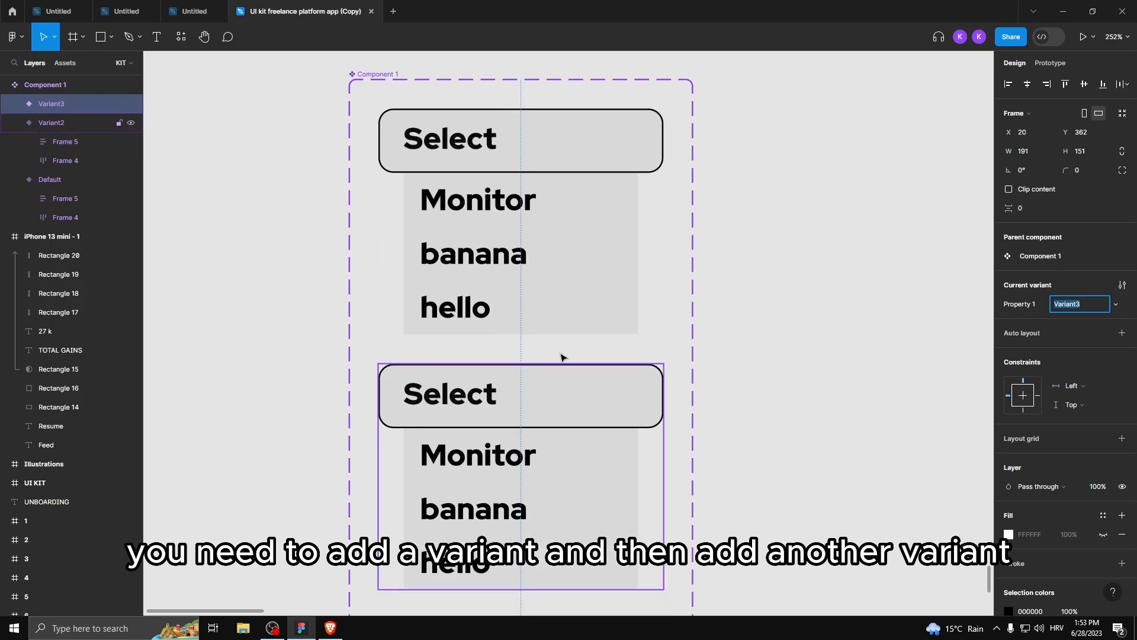
pyautogui.click(563, 255)
pyautogui.click(62, 201)
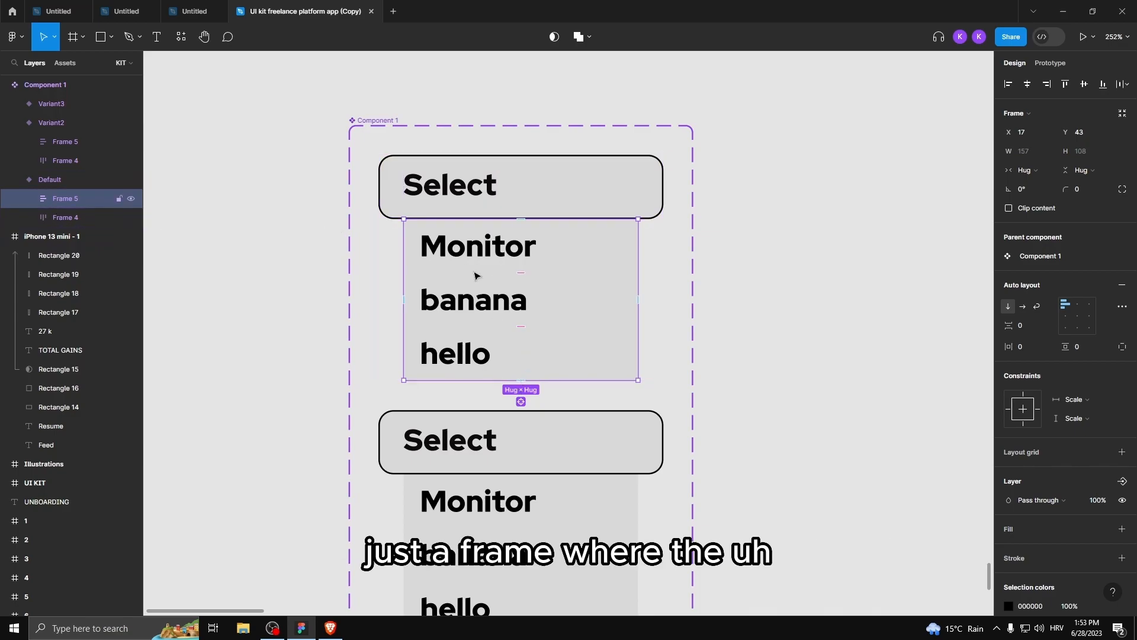
pyautogui.click(1008, 208)
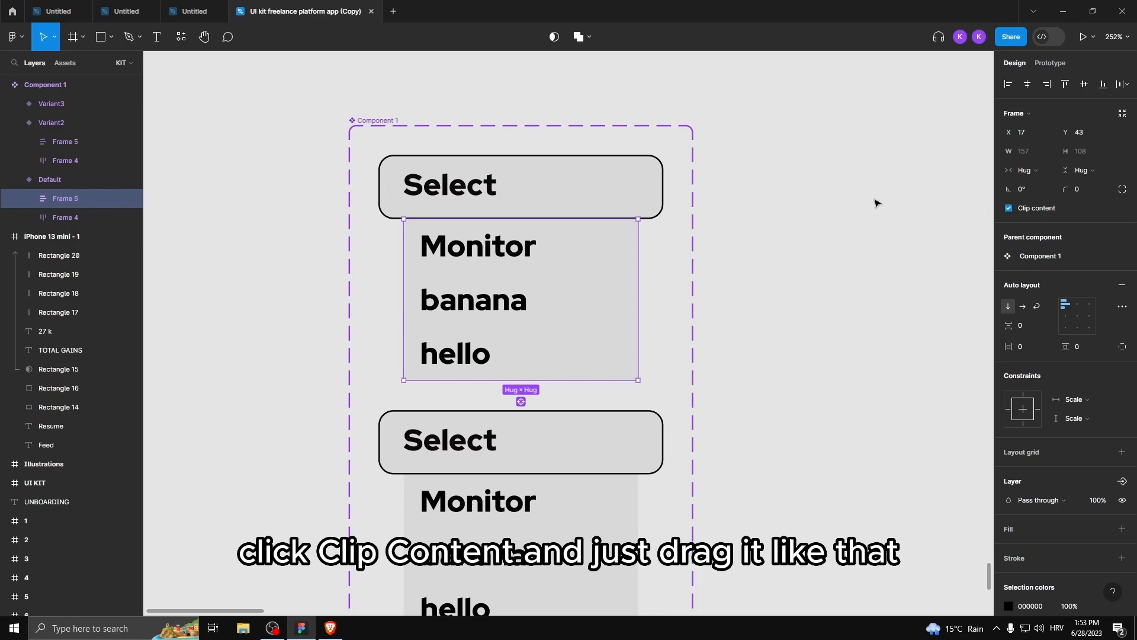
pyautogui.moveTo(636, 381); pyautogui.dragTo(634, 216)
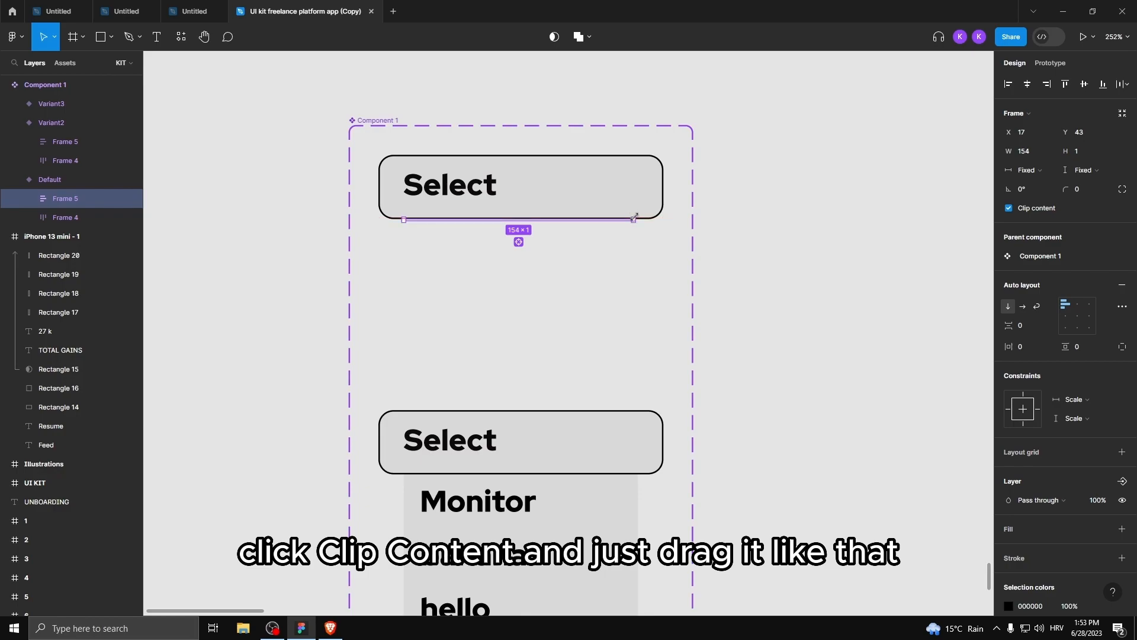
# Step: Set the Default variant's menu list frame height to 0.00001 and turn its clip content back on
pyautogui.click(795, 249)
pyautogui.scroll(5, 414, 231)
pyautogui.click(413, 231)
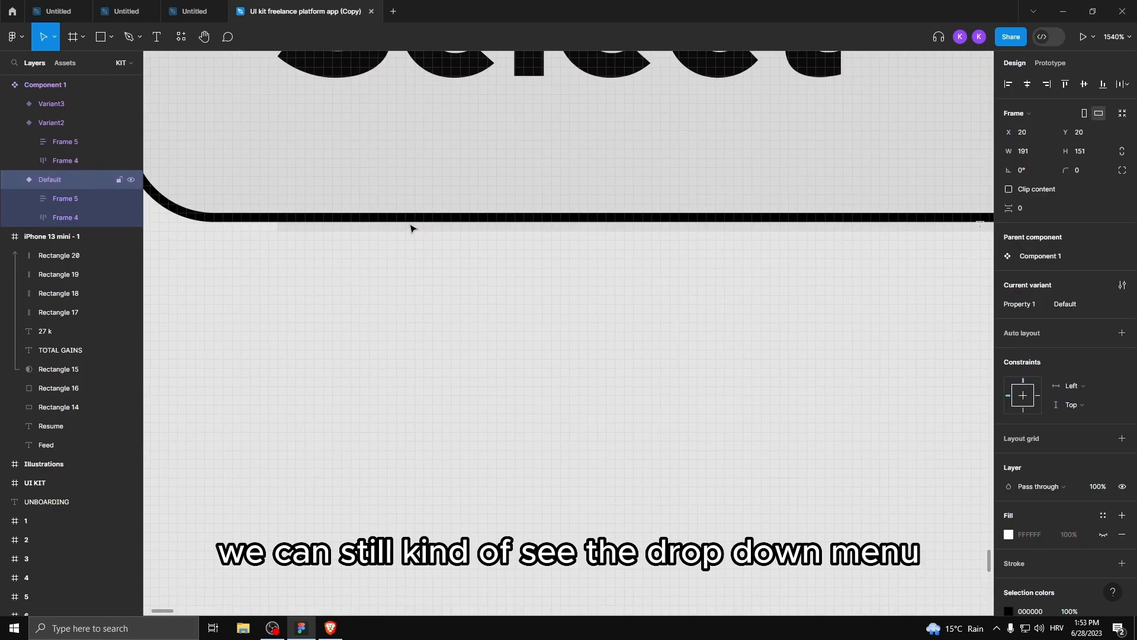
pyautogui.scroll(-3, 448, 234)
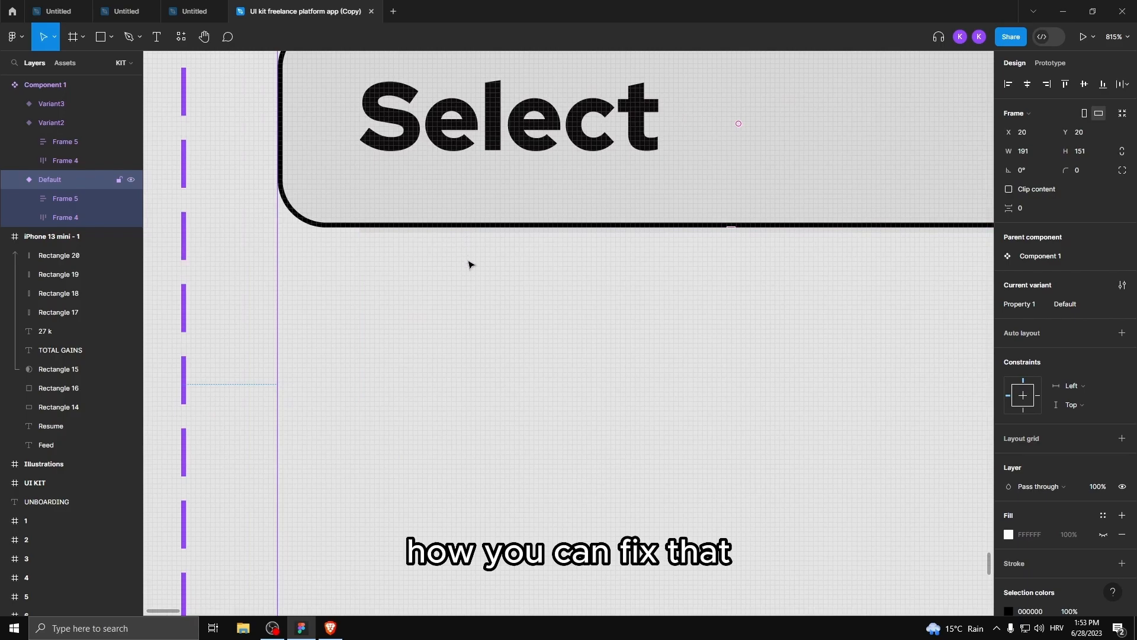
pyautogui.click(77, 198)
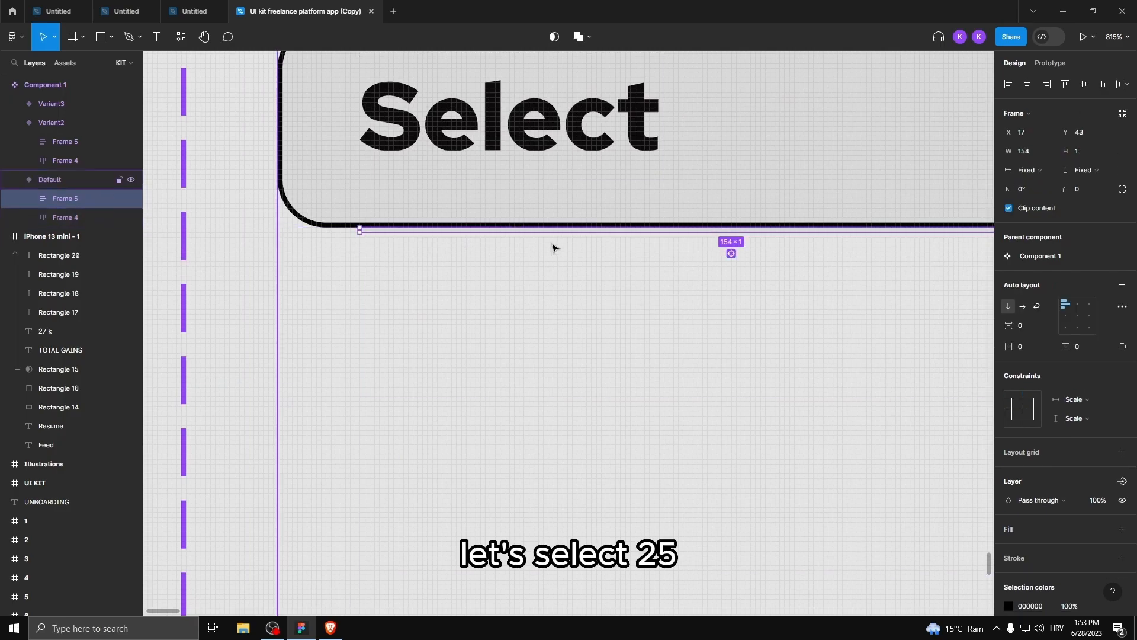
pyautogui.scroll(-3, 554, 248)
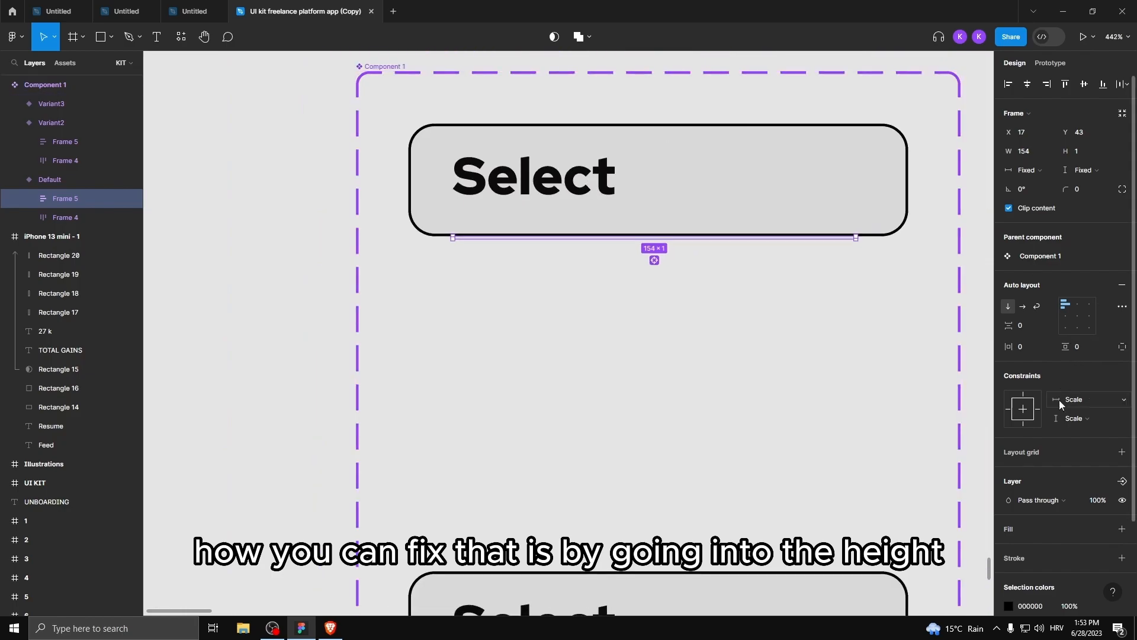
pyautogui.click(1078, 150)
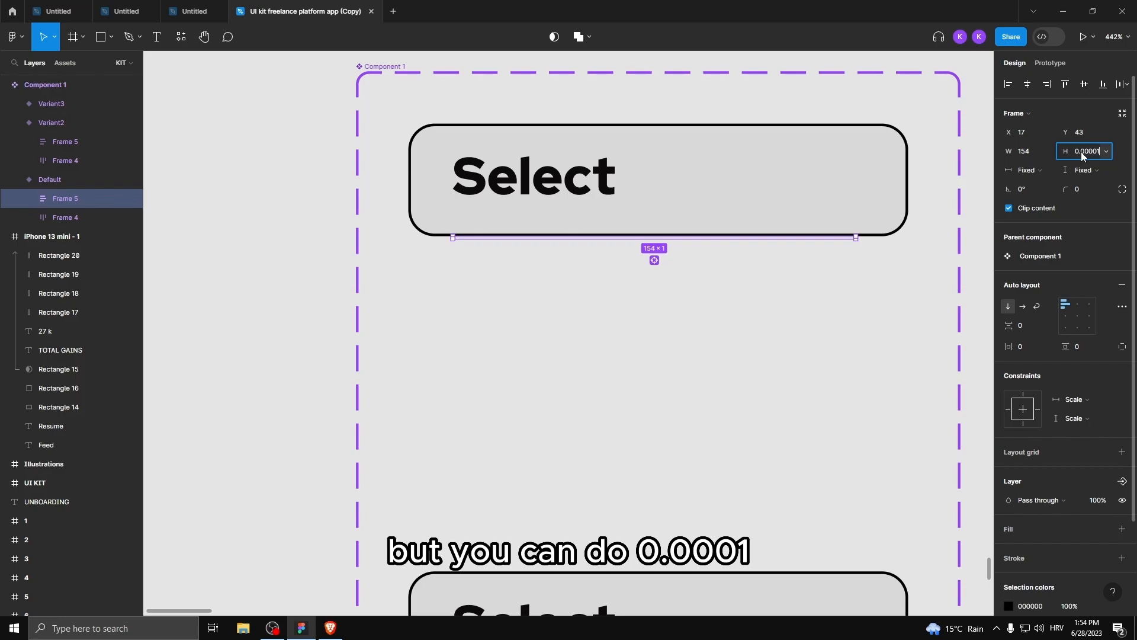
pyautogui.write('0.00001')
pyautogui.press('Return')
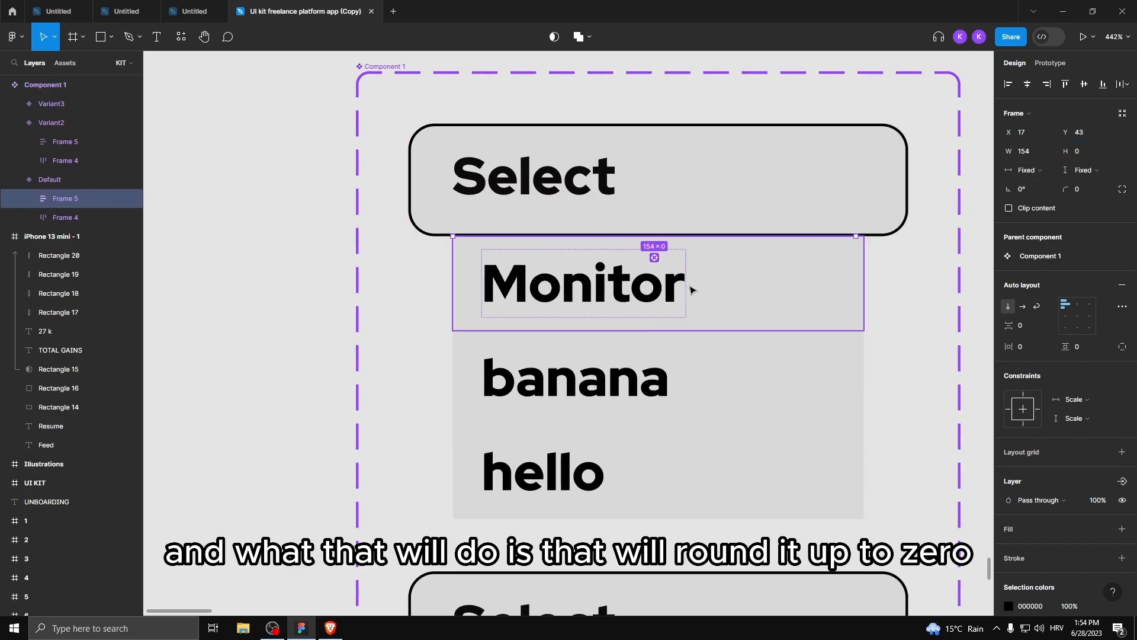
pyautogui.click(1009, 208)
pyautogui.press('Escape')
# Step: Place an instance of the closed Select variant in the iPhone 13 mini - 1 frame and reorder its layer directly above Rectangle 16
pyautogui.keyDown('ctrl'); pyautogui.scroll(-6, 541, 228); pyautogui.keyUp('ctrl')
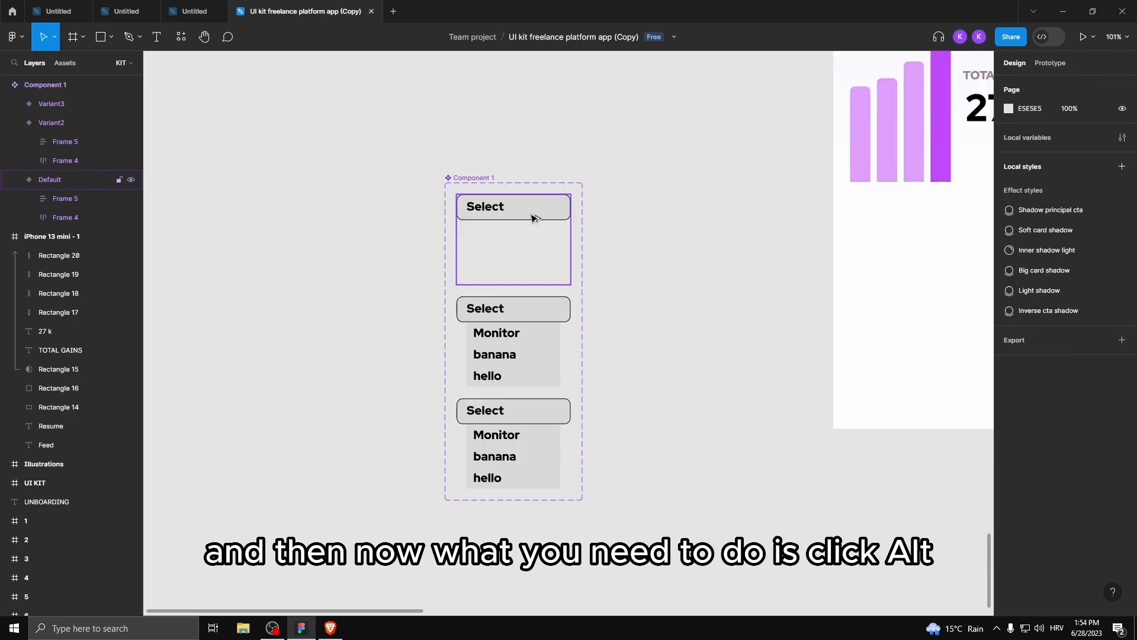
pyautogui.moveTo(524, 209); pyautogui.dragTo(841, 258)
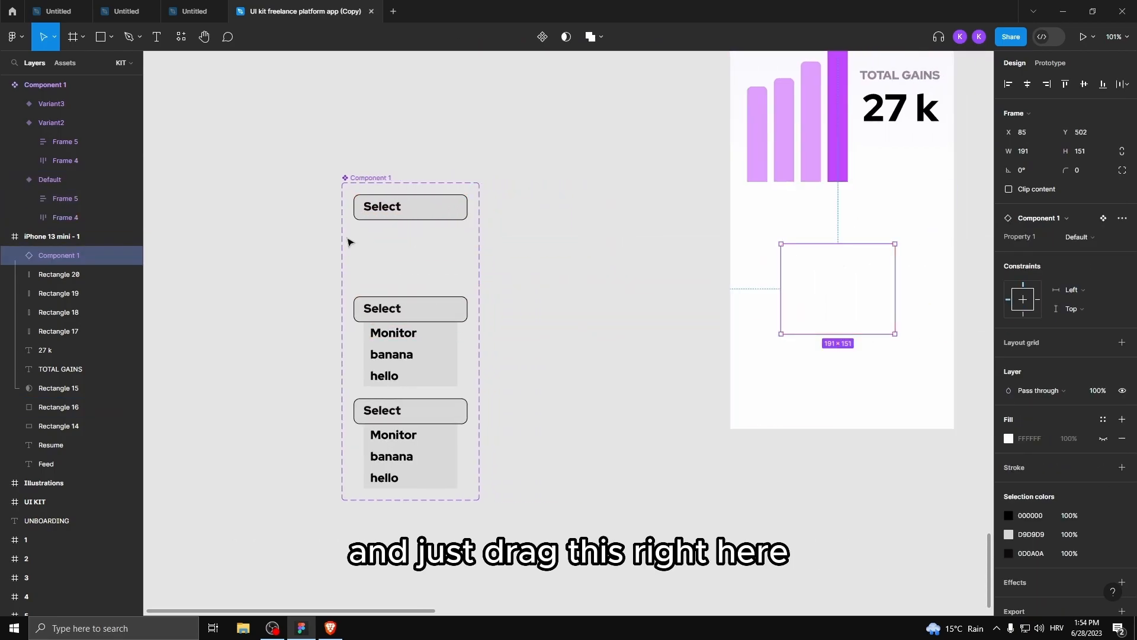
pyautogui.moveTo(57, 256); pyautogui.dragTo(31, 385)
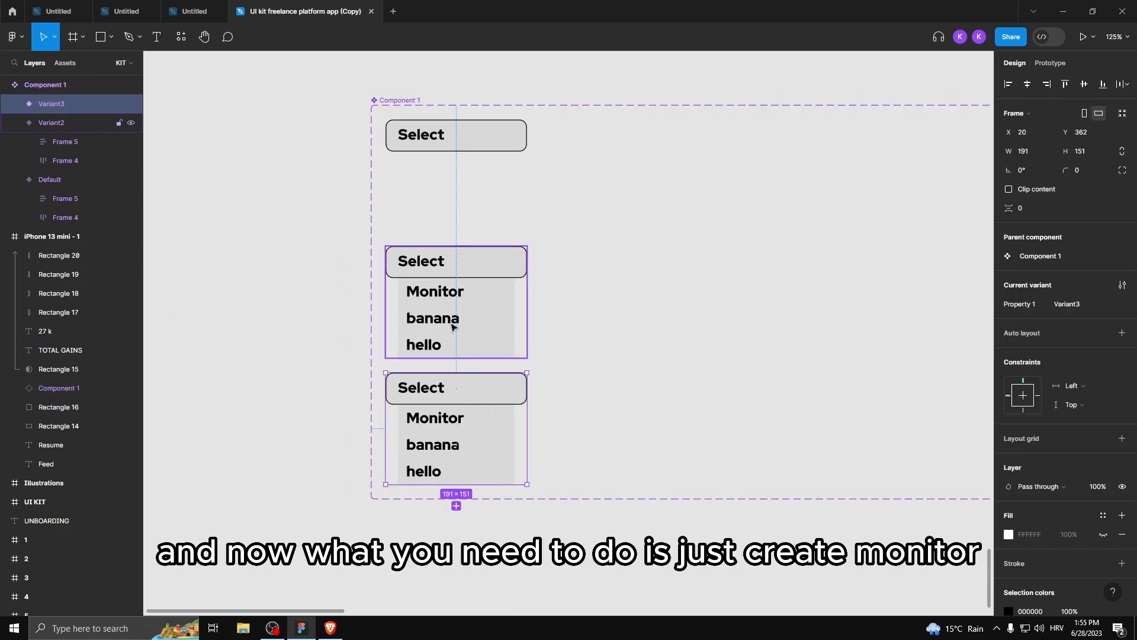
# Step: Delete the menu list from Variant3 and change its button label to "monitor"
pyautogui.scroll(3, 437, 371)
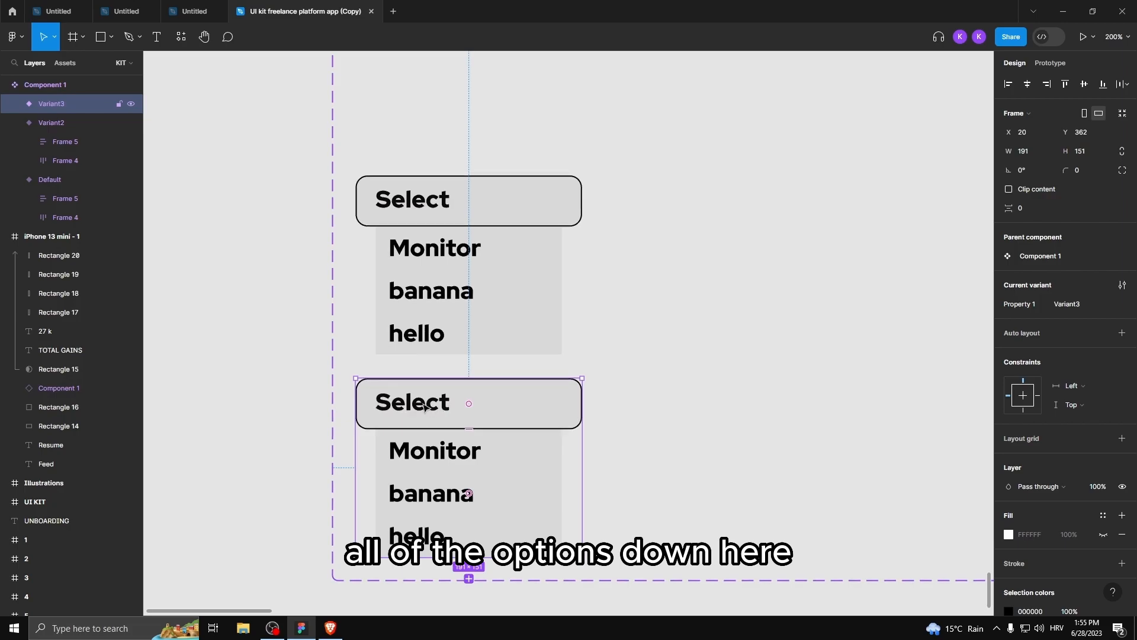
pyautogui.click(15, 104)
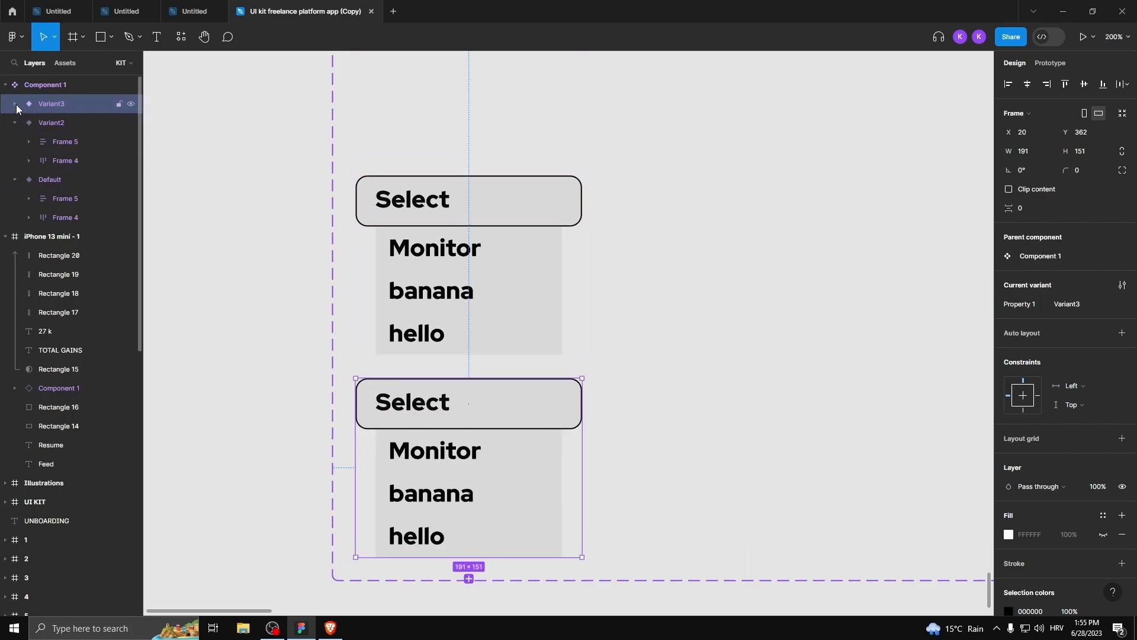
pyautogui.click(58, 120)
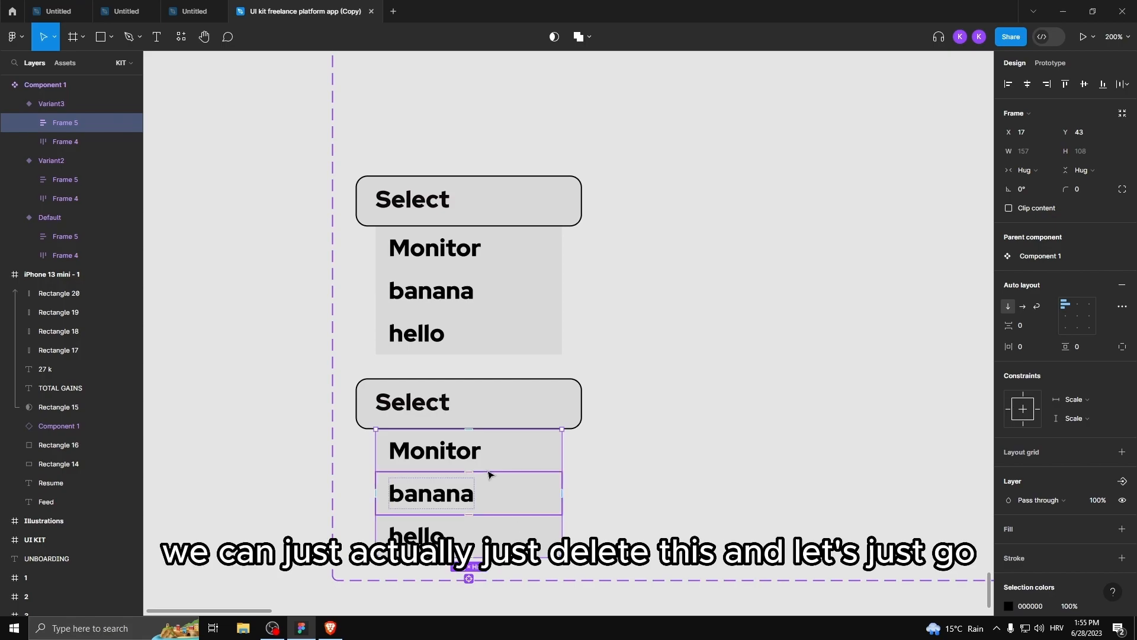
pyautogui.press('Delete')
pyautogui.doubleClick(409, 400)
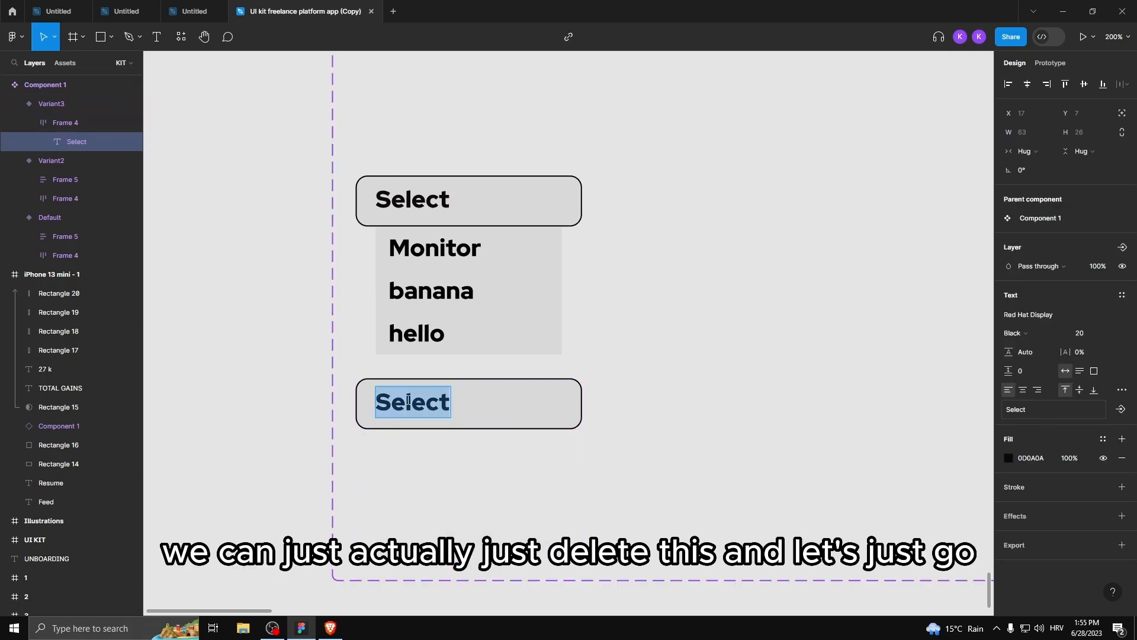
pyautogui.write('monitor')
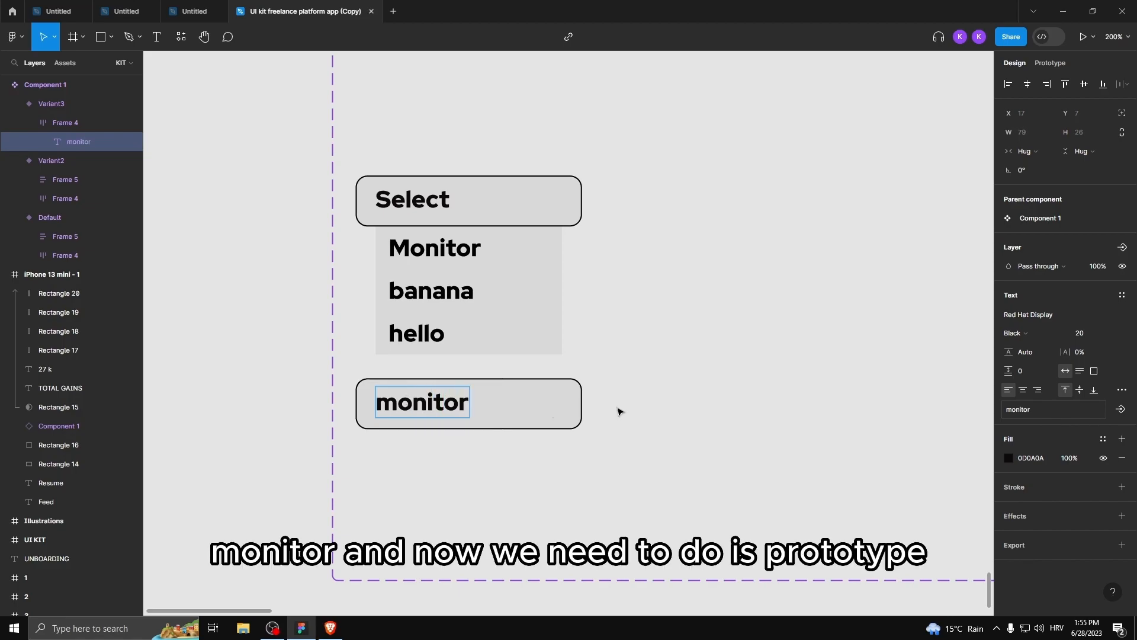
pyautogui.press('Escape')
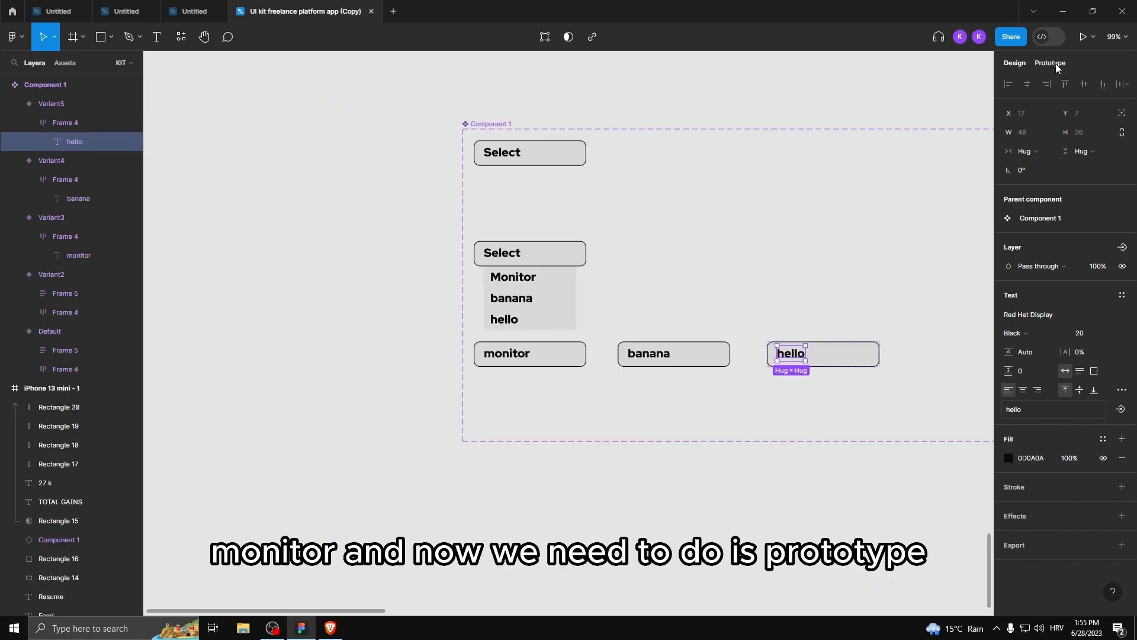
# Step: Add an on-click prototype interaction that changes the Default variant to the open menu, Variant2
pyautogui.click(1049, 64)
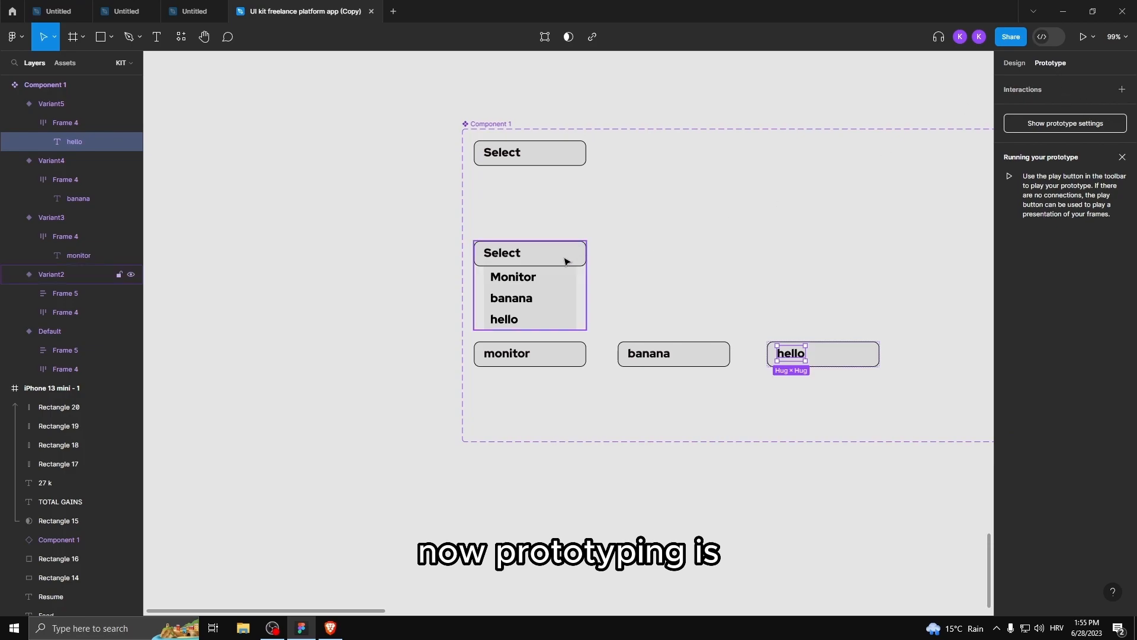
pyautogui.click(782, 309)
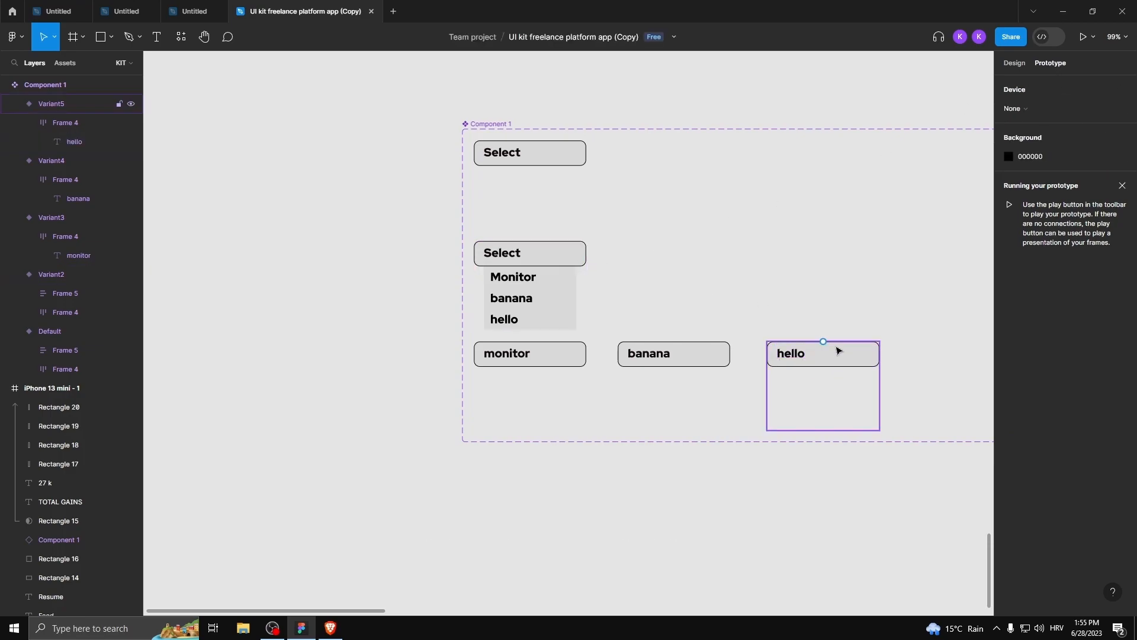
pyautogui.click(563, 155)
pyautogui.scroll(3, 644, 180)
pyautogui.scroll(-2, 563, 188)
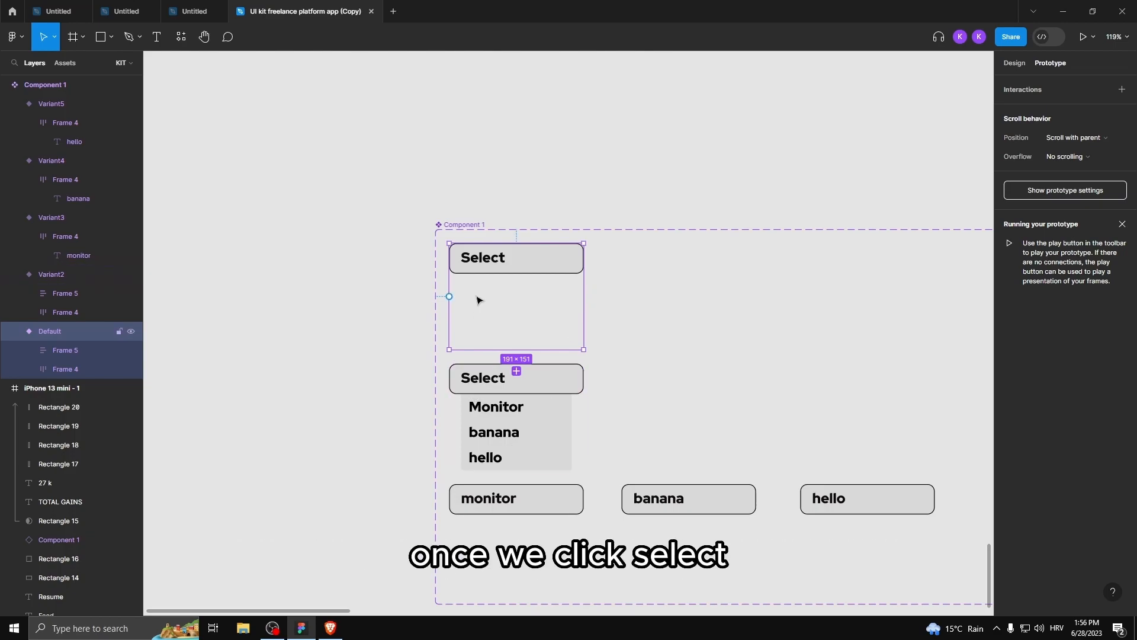
pyautogui.moveTo(584, 297); pyautogui.dragTo(578, 385)
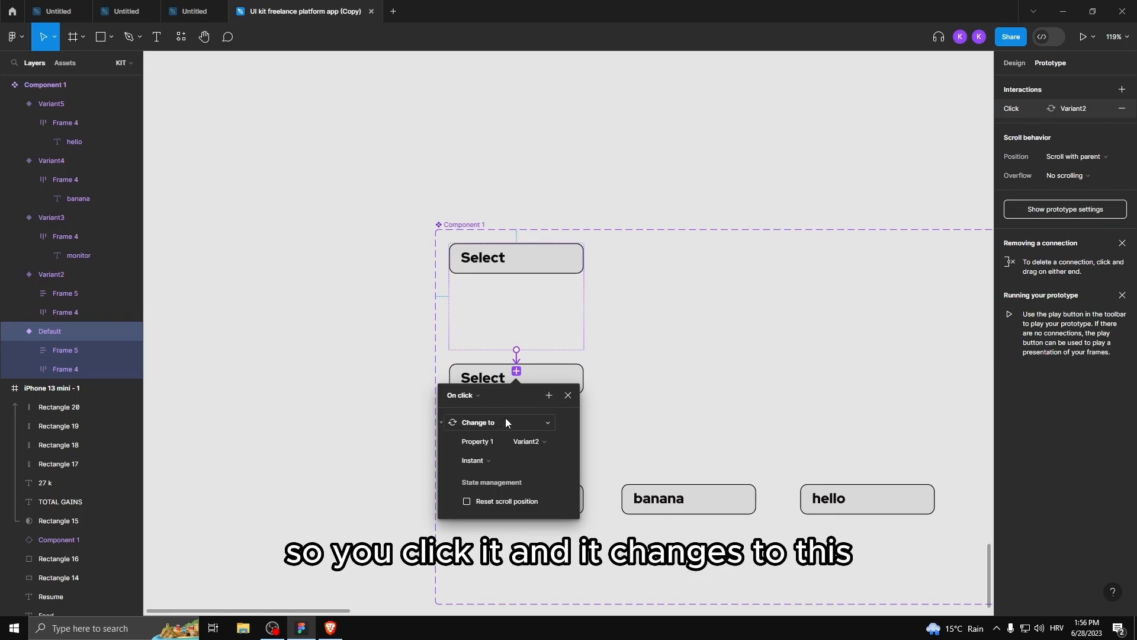
# Step: Set the Default-to-Variant2 interaction to Smart animate with Ease out and a duration of 400 ms
pyautogui.click(481, 457)
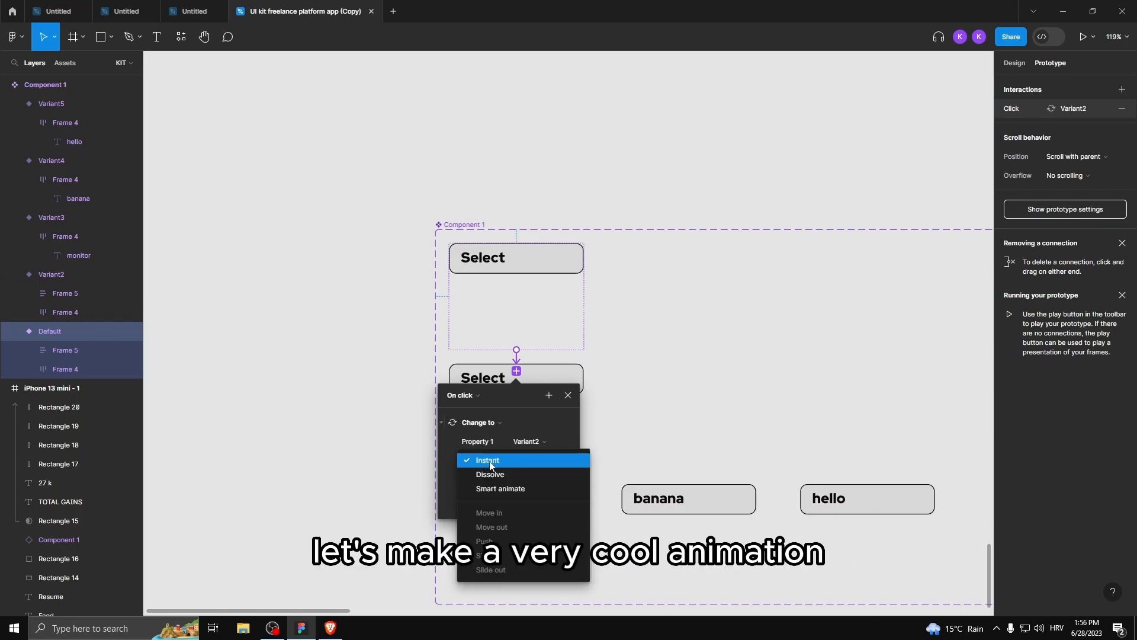
pyautogui.click(501, 437)
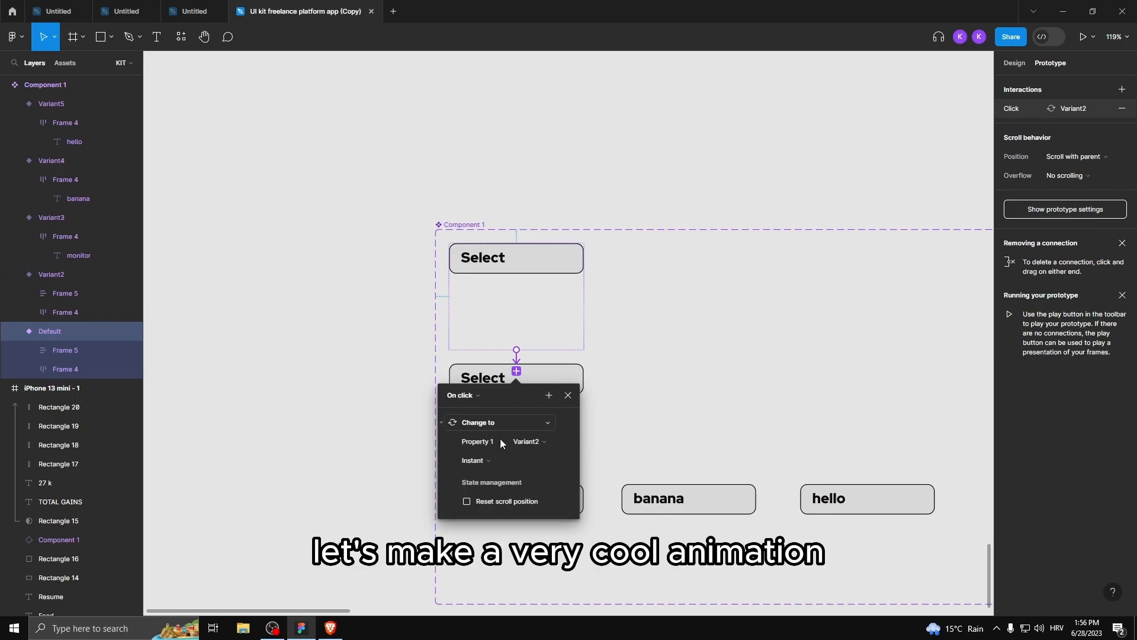
pyautogui.click(475, 460)
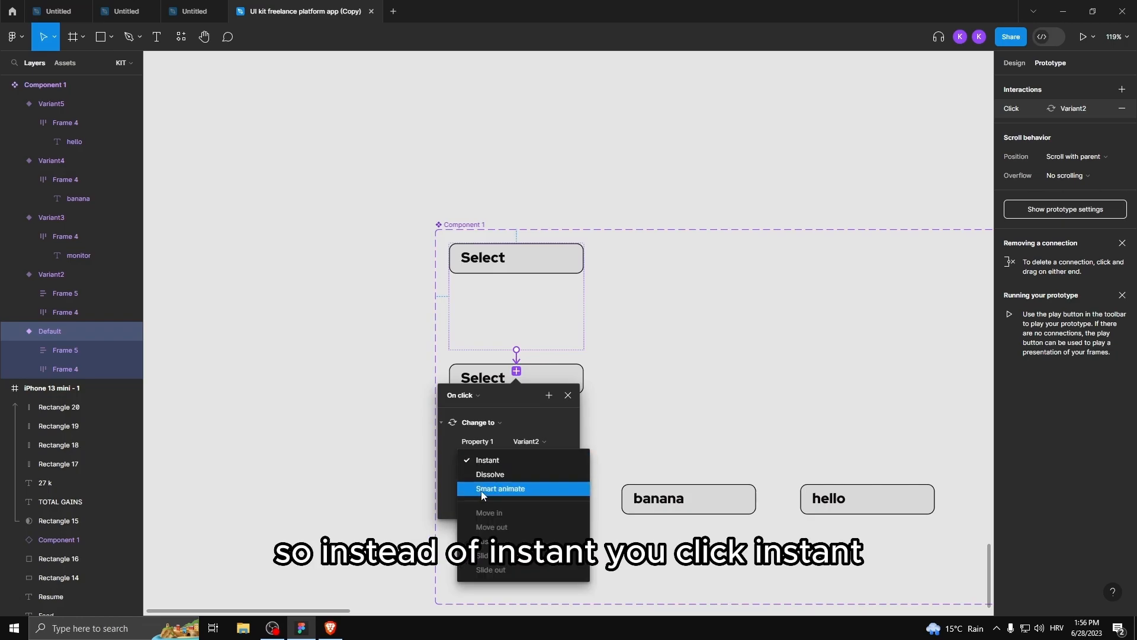
pyautogui.click(482, 489)
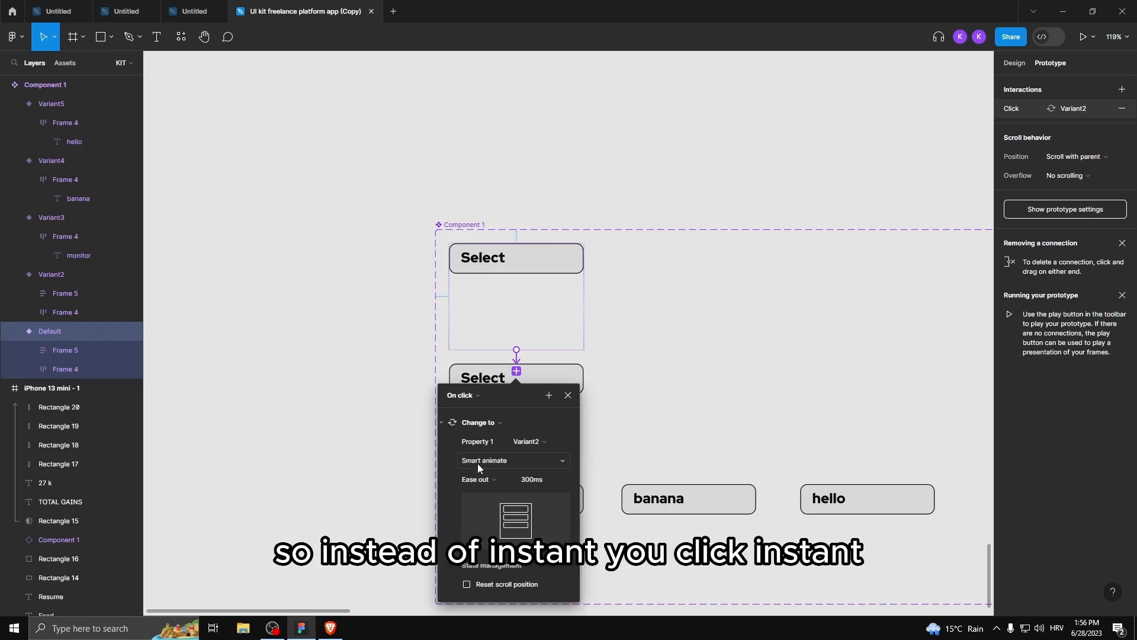
pyautogui.click(481, 478)
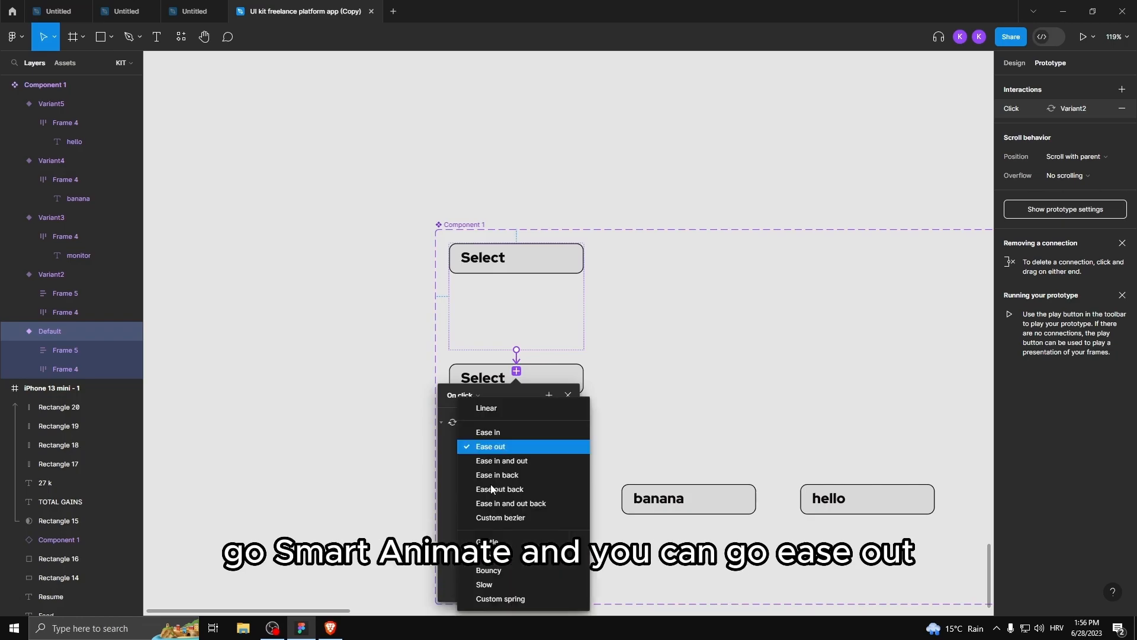
pyautogui.click(499, 447)
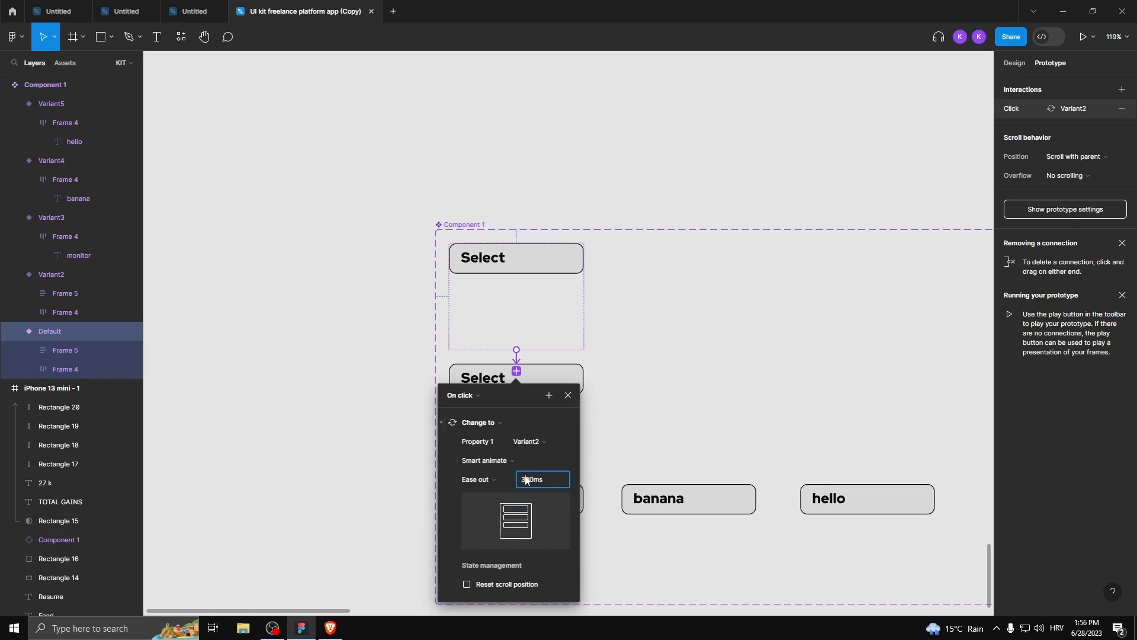
pyautogui.write('400')
pyautogui.press('Return')
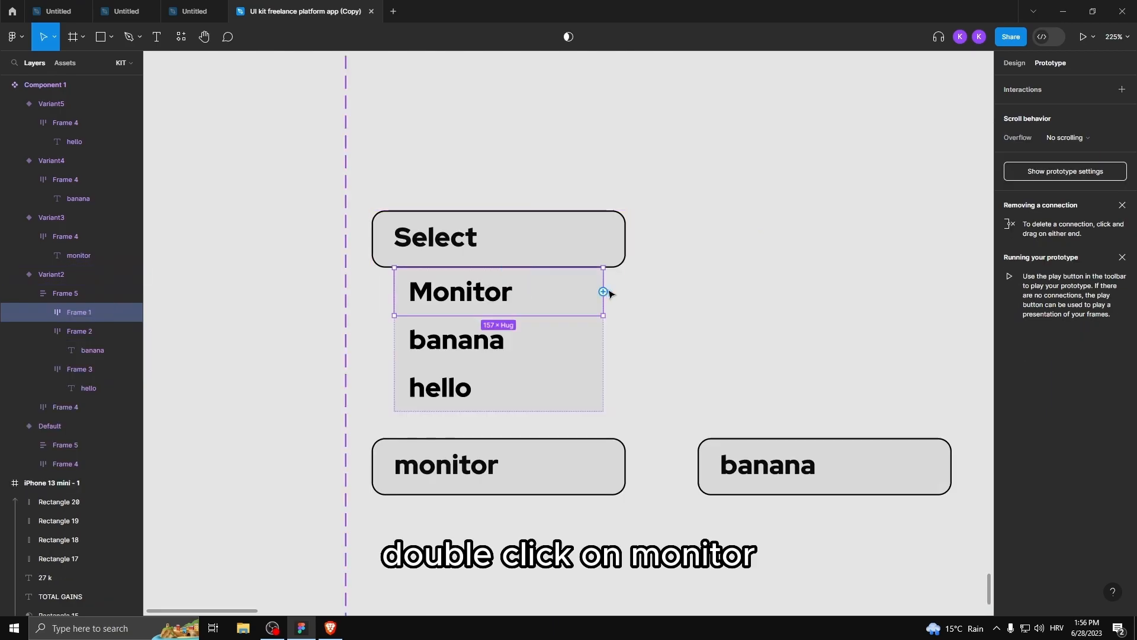
# Step: Connect the open menu's Monitor row to the monitor variant with an on-click change
pyautogui.moveTo(603, 292); pyautogui.dragTo(617, 450)
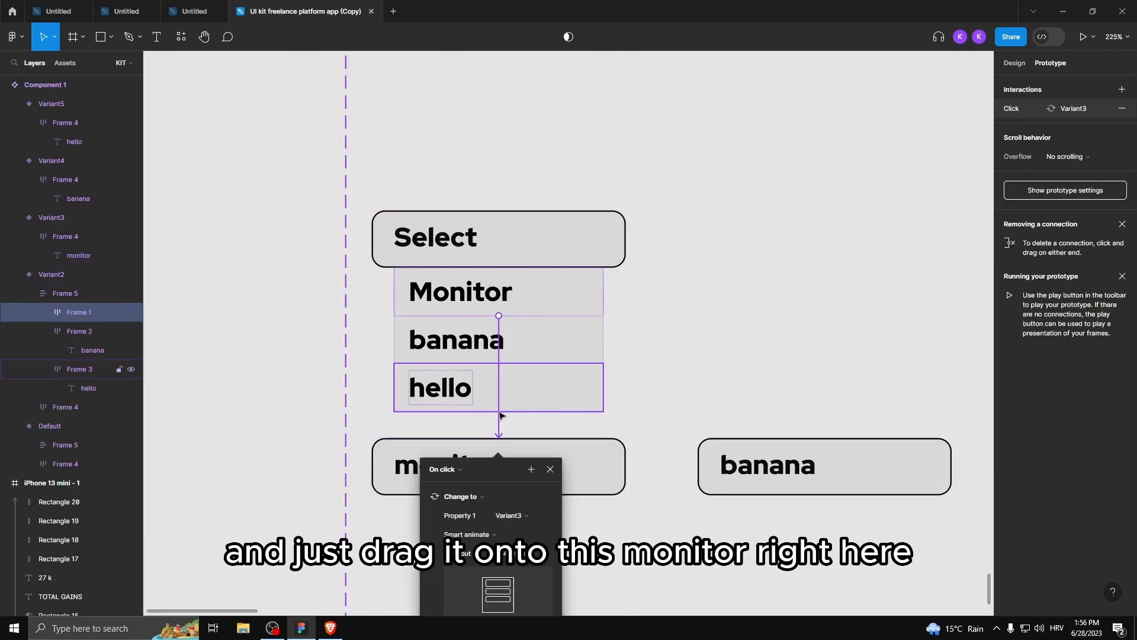
pyautogui.scroll(-1, 535, 471)
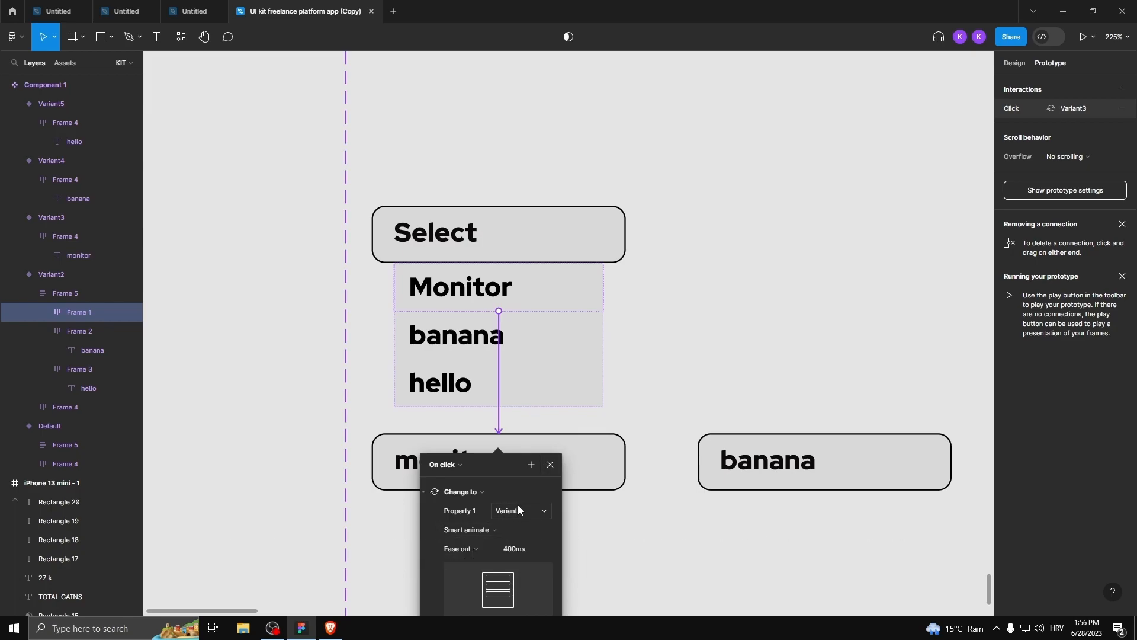
pyautogui.scroll(-2, 510, 508)
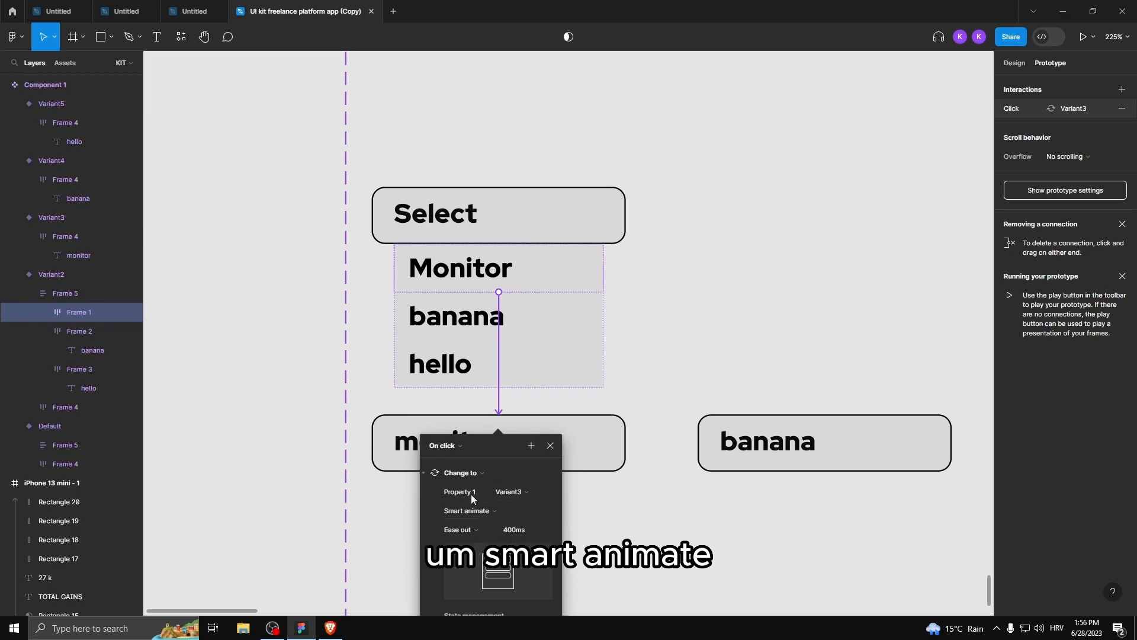
pyautogui.click(555, 446)
# Step: Connect both the banana row and the hello row of the open menu to the banana variant with on-click changes
pyautogui.click(554, 314)
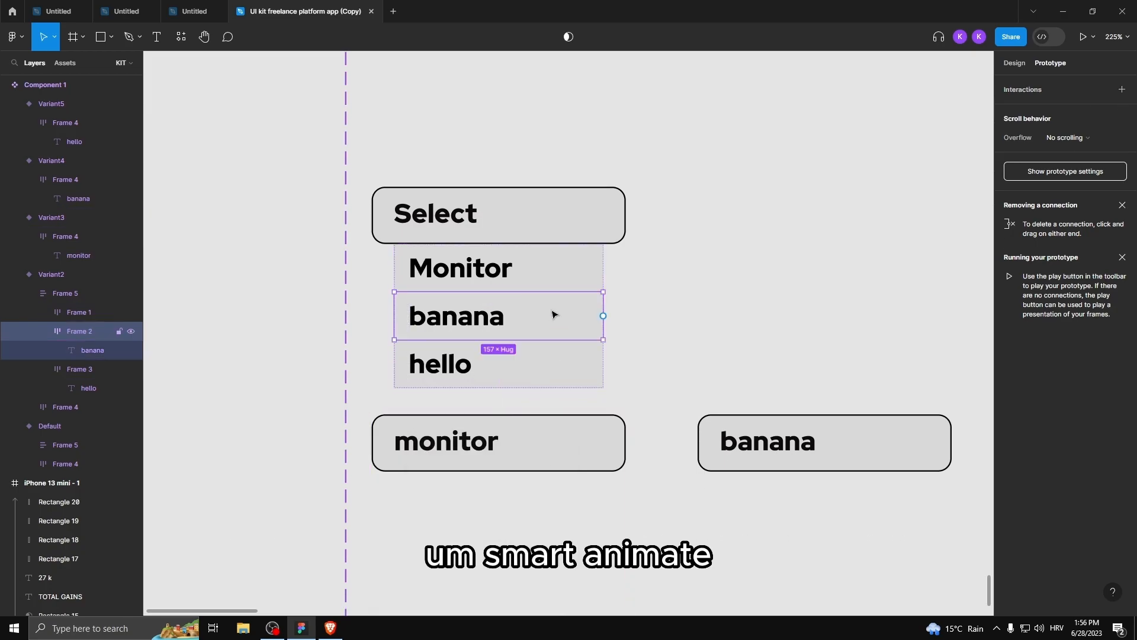
pyautogui.moveTo(603, 316); pyautogui.dragTo(823, 426)
pyautogui.click(570, 359)
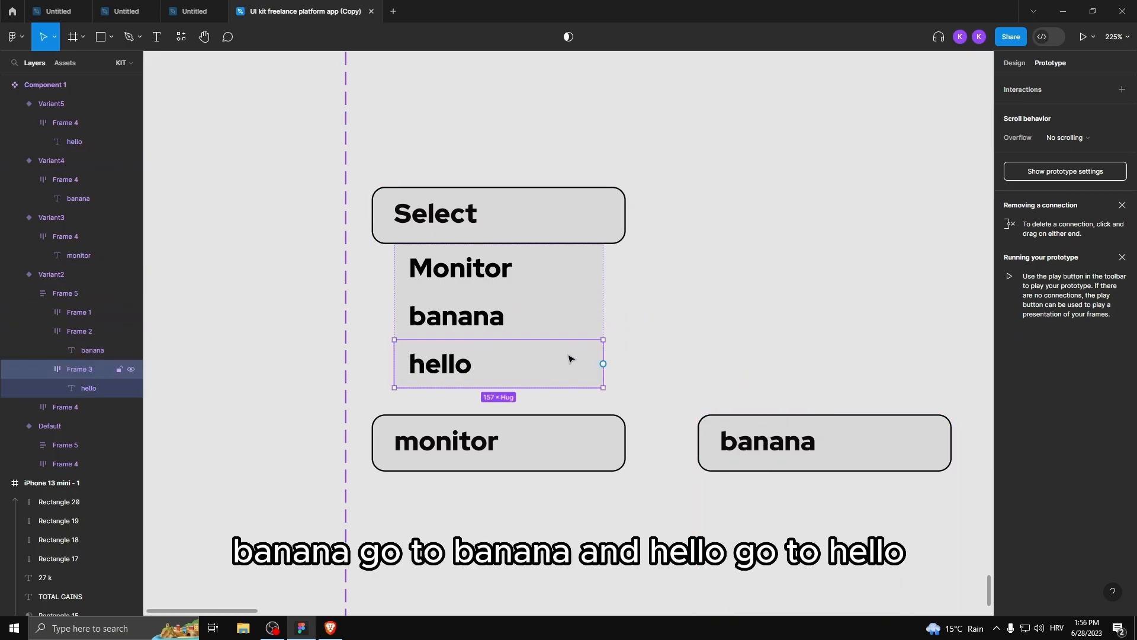
pyautogui.moveTo(603, 363); pyautogui.dragTo(748, 421)
pyautogui.scroll(-4, 597, 395)
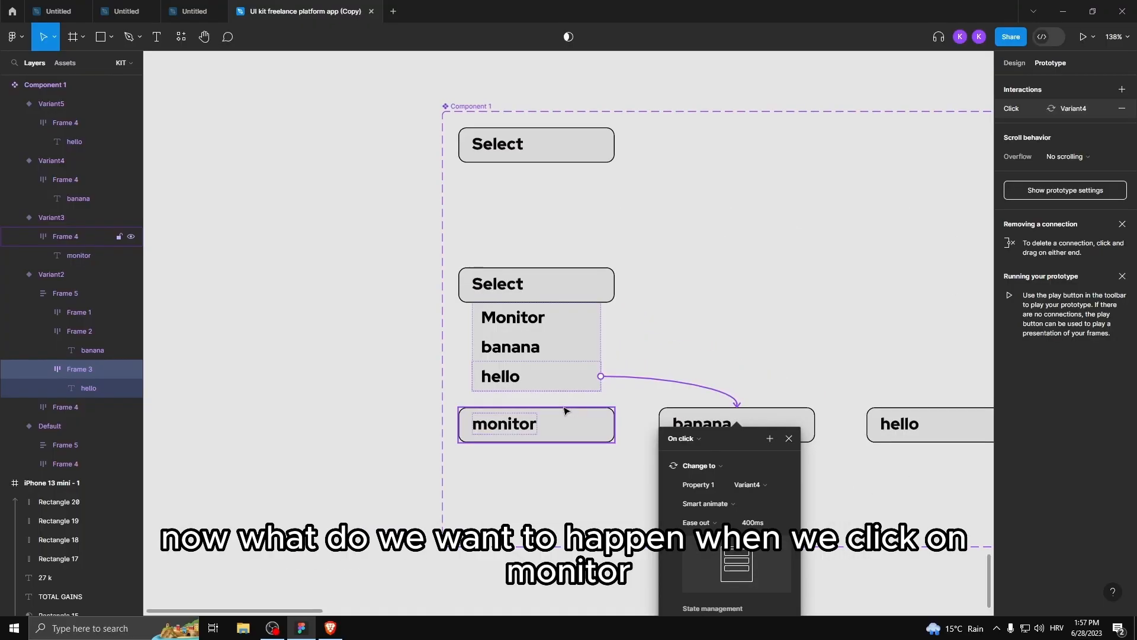
# Step: Connect the monitor and banana variants back to the open menu, Variant2, with on-click changes
pyautogui.click(551, 428)
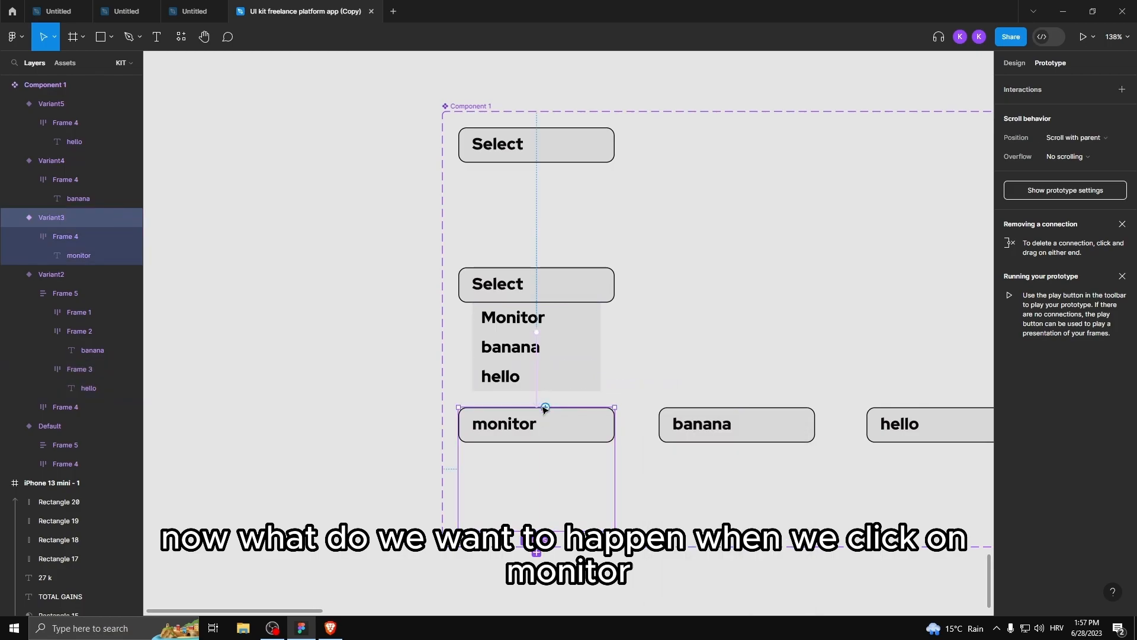
pyautogui.moveTo(545, 409)
pyautogui.mouseDown()
pyautogui.moveTo(521, 405)
pyautogui.moveTo(537, 395)
pyautogui.mouseUp()
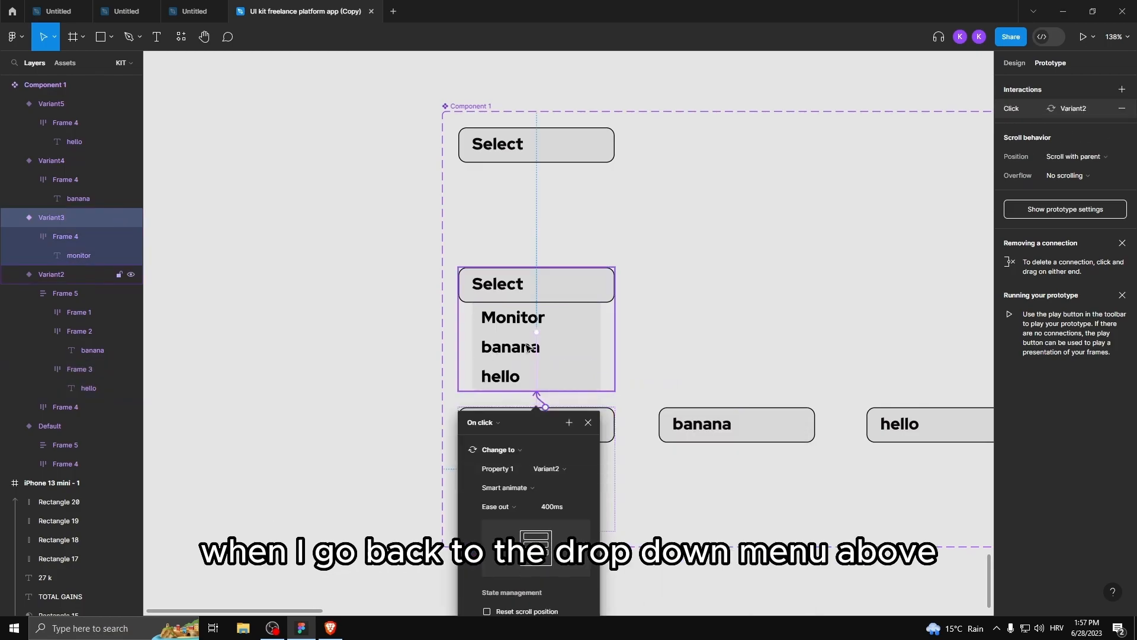
pyautogui.click(588, 423)
pyautogui.click(686, 443)
pyautogui.moveTo(746, 409); pyautogui.dragTo(610, 289)
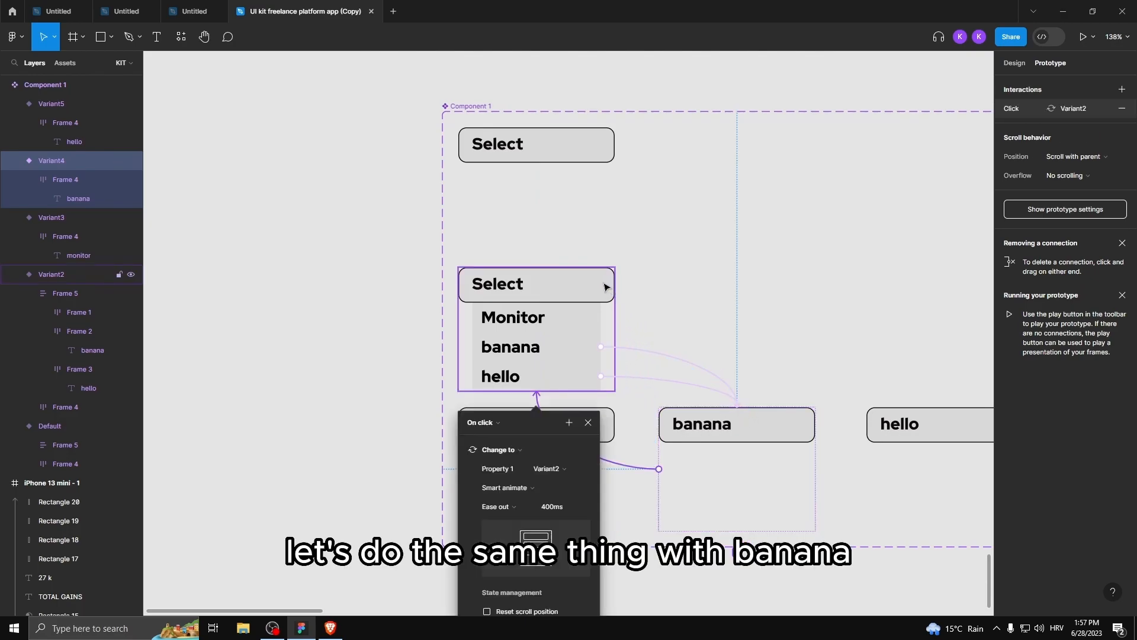
# Step: Connect the hello variant back to the open menu, Variant2, with an on-click change
pyautogui.click(906, 429)
pyautogui.moveTo(946, 410); pyautogui.dragTo(601, 287)
pyautogui.click(588, 423)
# Step: Connect the Select header inside the open menu to the closed Default variant with an on-click change
pyautogui.scroll(-4, 614, 334)
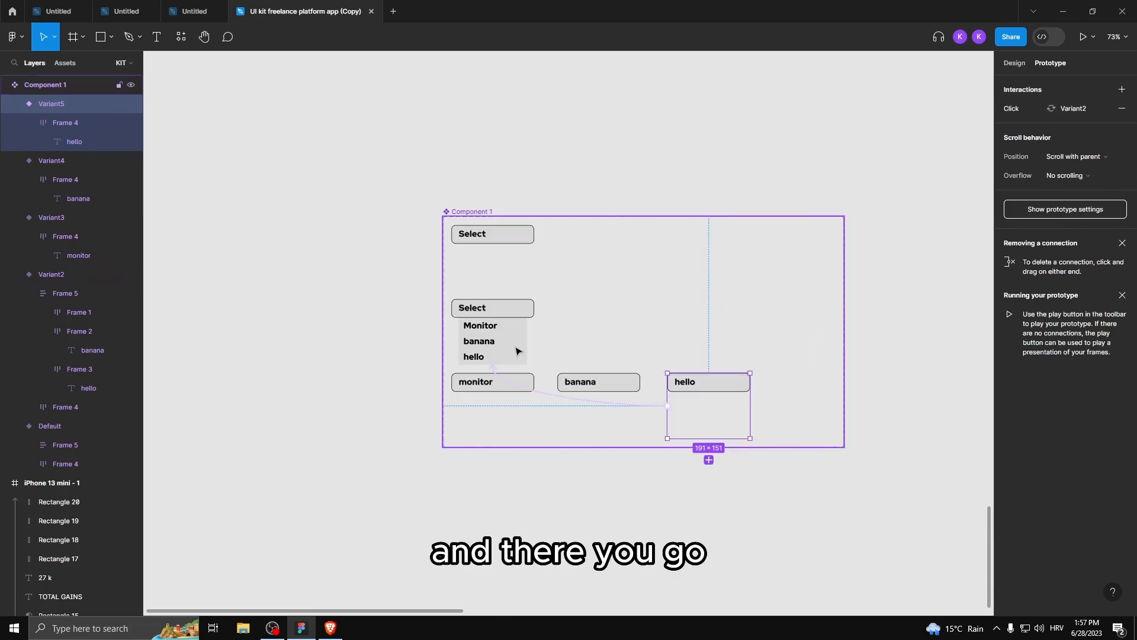
pyautogui.scroll(-1, 509, 333)
pyautogui.click(493, 313)
pyautogui.doubleClick(492, 313)
pyautogui.scroll(7, 494, 309)
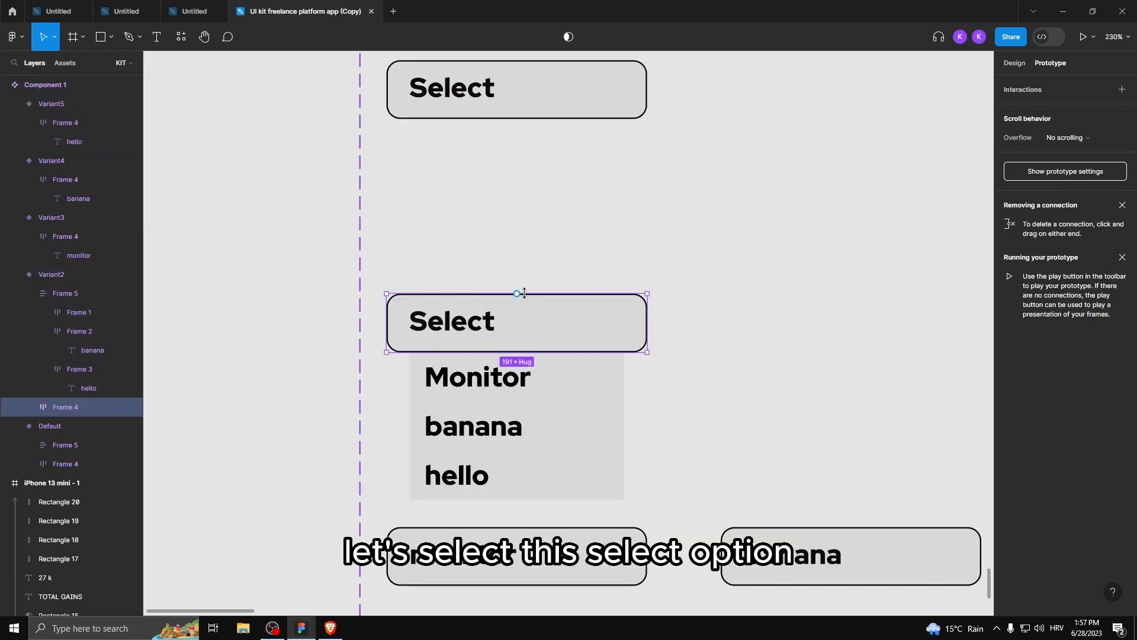
pyautogui.moveTo(517, 294); pyautogui.dragTo(478, 209)
pyautogui.moveTo(499, 139); pyautogui.dragTo(499, 140)
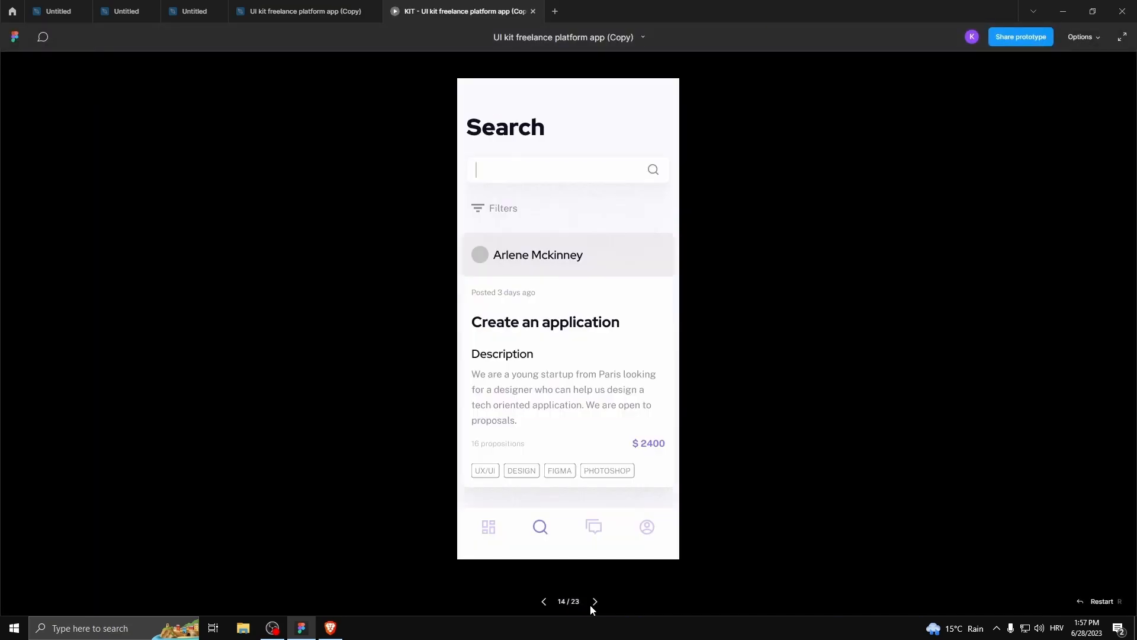
# Step: Go through the prototype preview to frame 22, the recreated Feed screen with the drop-down
pyautogui.click(591, 605)
pyautogui.click(591, 605)
pyautogui.click(591, 605)
pyautogui.click(591, 605)
pyautogui.click(591, 605)
pyautogui.click(591, 605)
pyautogui.click(591, 605)
pyautogui.click(591, 606)
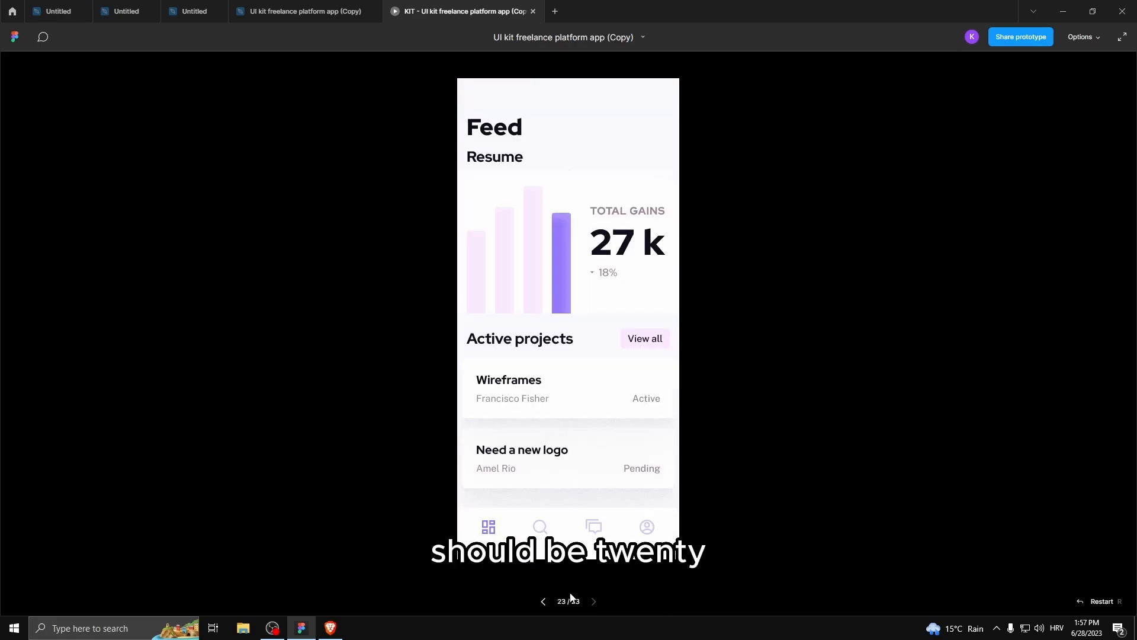
pyautogui.click(542, 601)
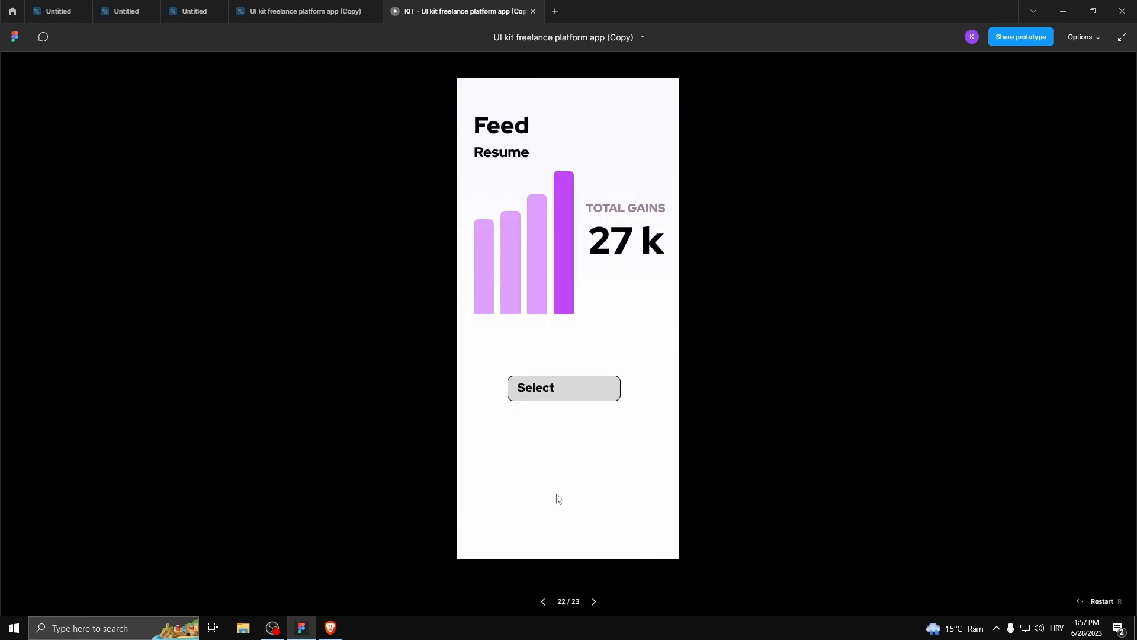
pyautogui.press('Left')
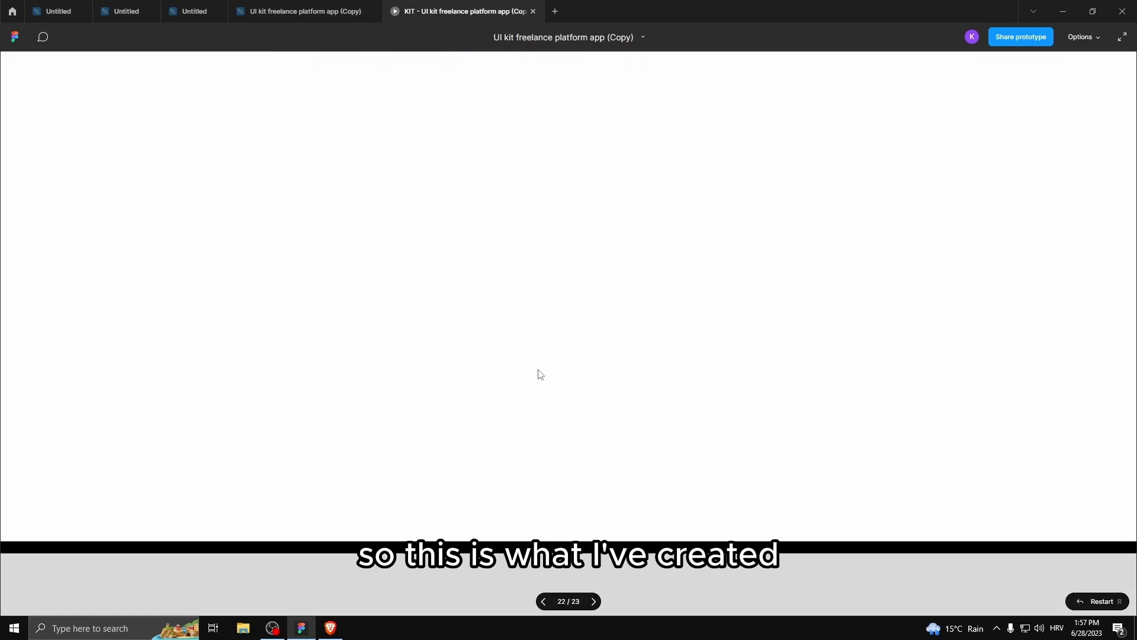
pyautogui.press('Right')
# Step: Test the drop-down in the preview by opening it and choosing Monitor, banana and hello in turn, then closing it
pyautogui.click(548, 390)
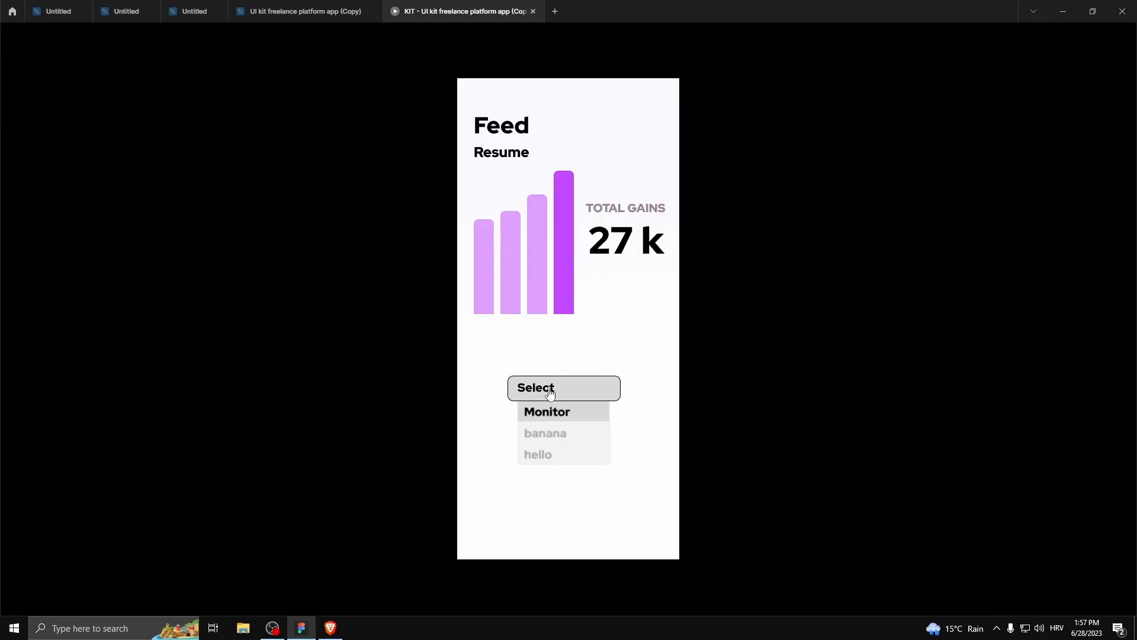
pyautogui.click(553, 418)
pyautogui.click(553, 388)
pyautogui.click(553, 433)
pyautogui.click(554, 391)
pyautogui.click(547, 455)
pyautogui.click(554, 392)
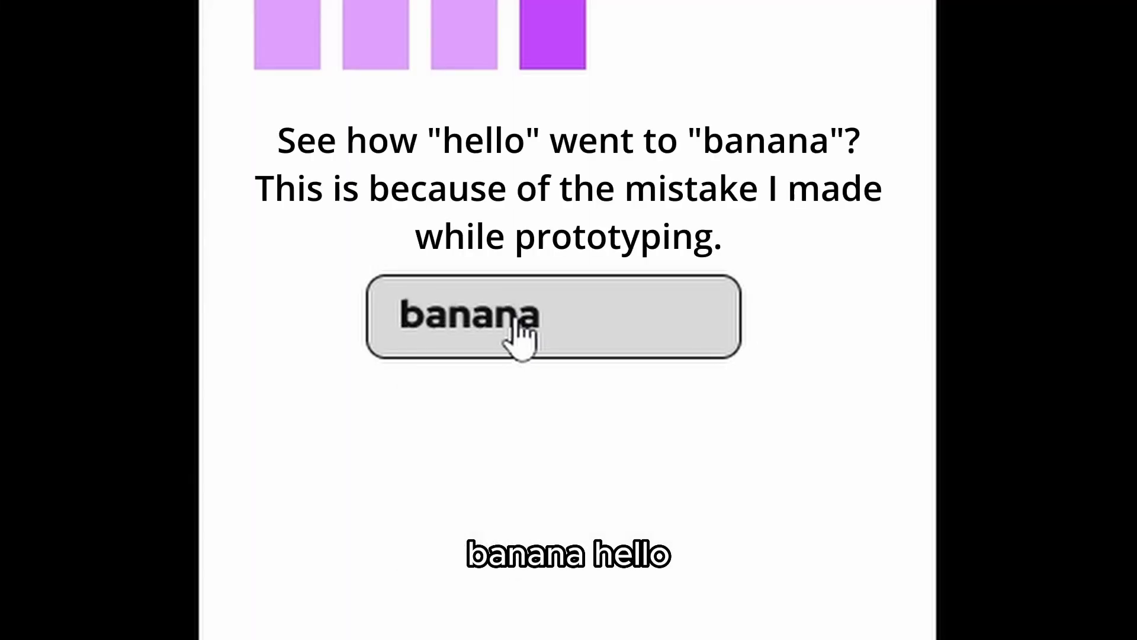
pyautogui.click(591, 391)
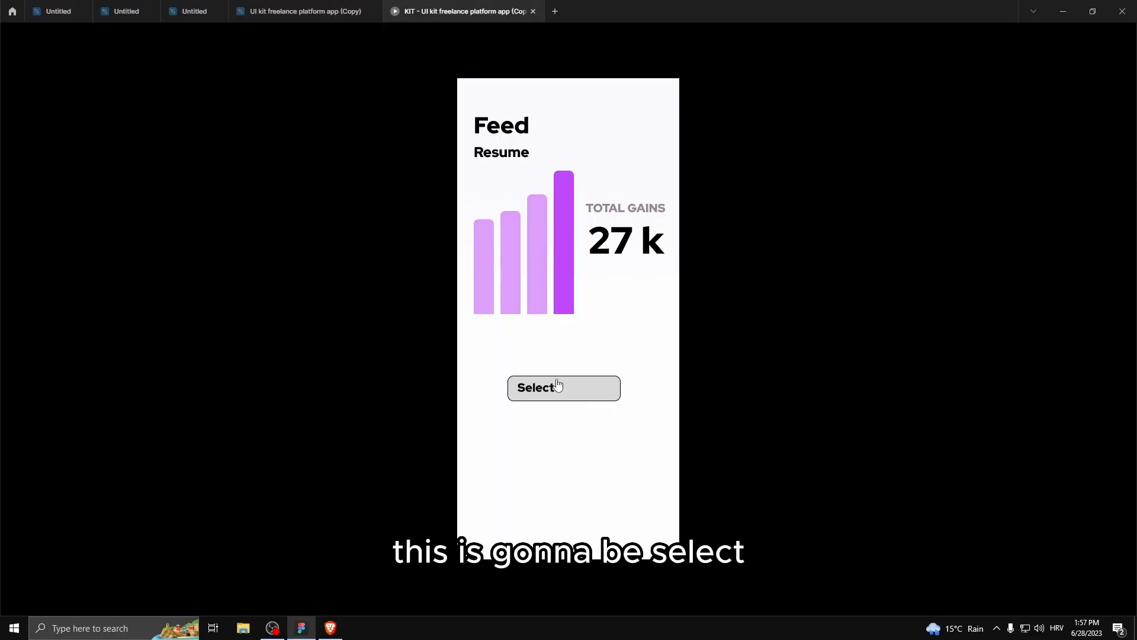
pyautogui.click(610, 351)
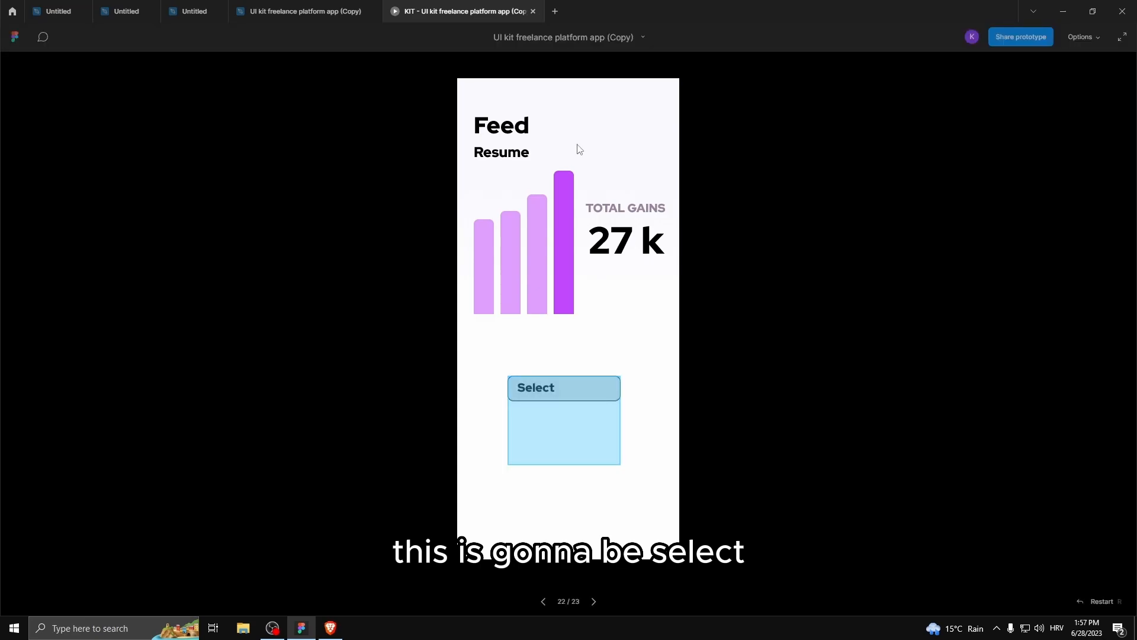
# Step: Close the preview and, in the Untitled button file, widen the Frame 1 component set to about 832 to fit the clipped Hovering variant
pyautogui.click(533, 12)
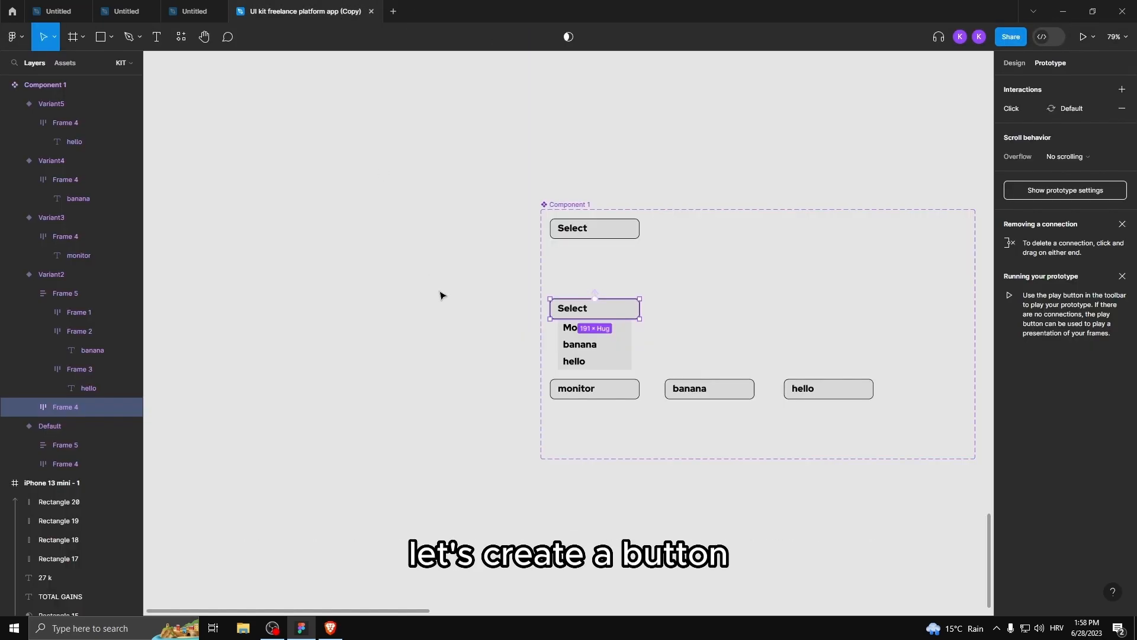
pyautogui.click(126, 11)
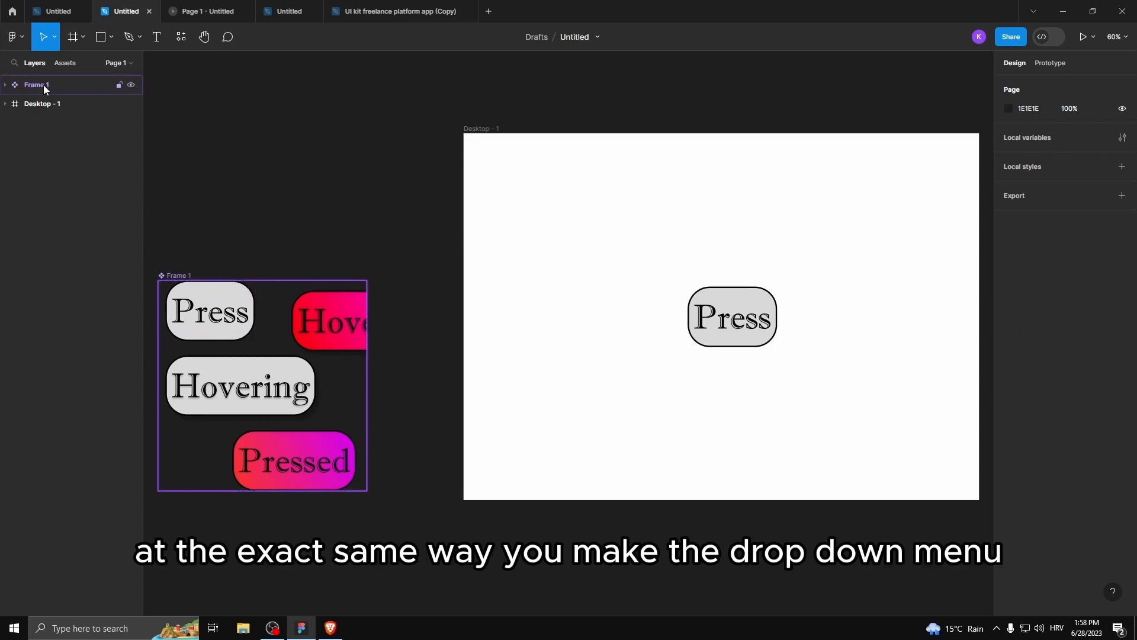
pyautogui.click(348, 387)
pyautogui.moveTo(365, 383); pyautogui.dragTo(456, 384)
pyautogui.scroll(-3, 644, 385)
pyautogui.scroll(5, 379, 332)
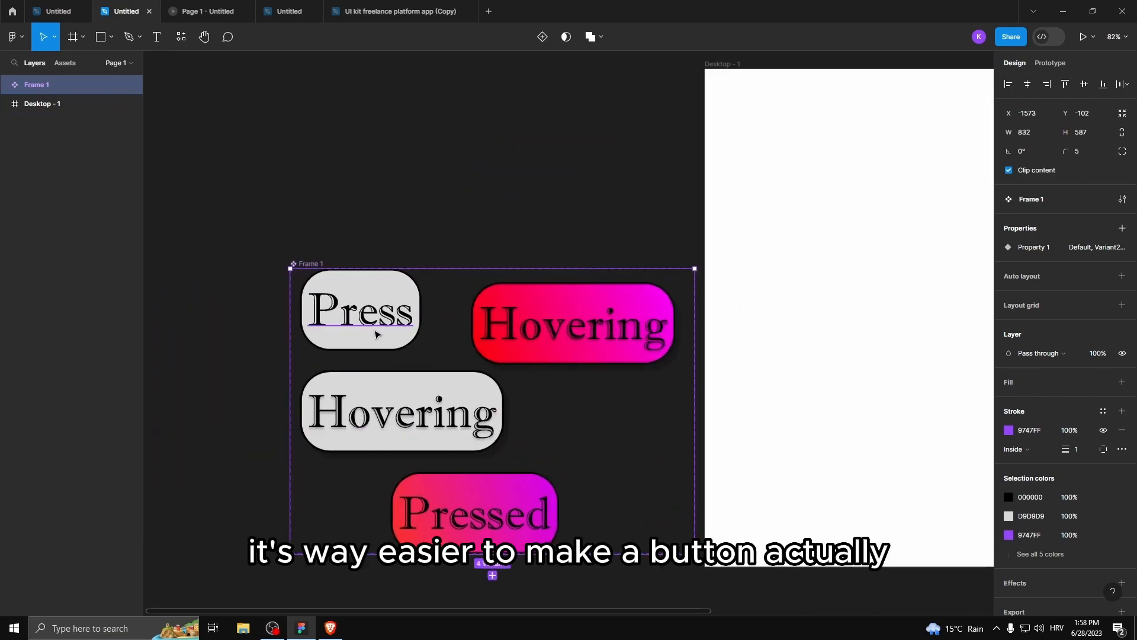
# Step: Examine the While hovering interaction that links the Press variant to the grey Hovering variant
pyautogui.click(401, 341)
pyautogui.scroll(-3, 401, 341)
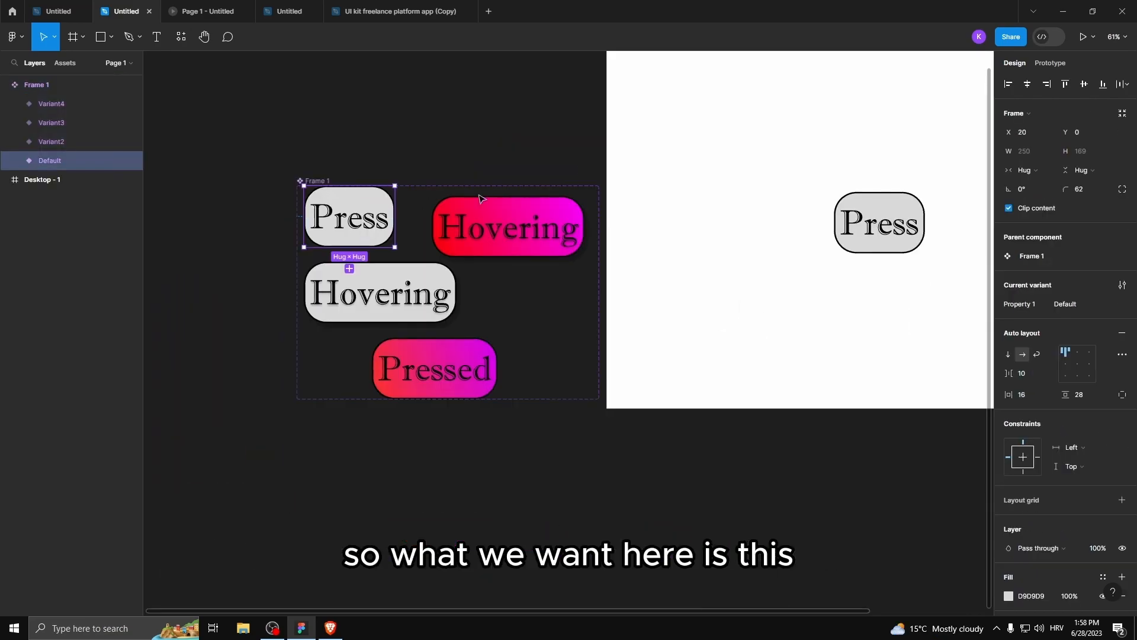
pyautogui.scroll(2, 362, 248)
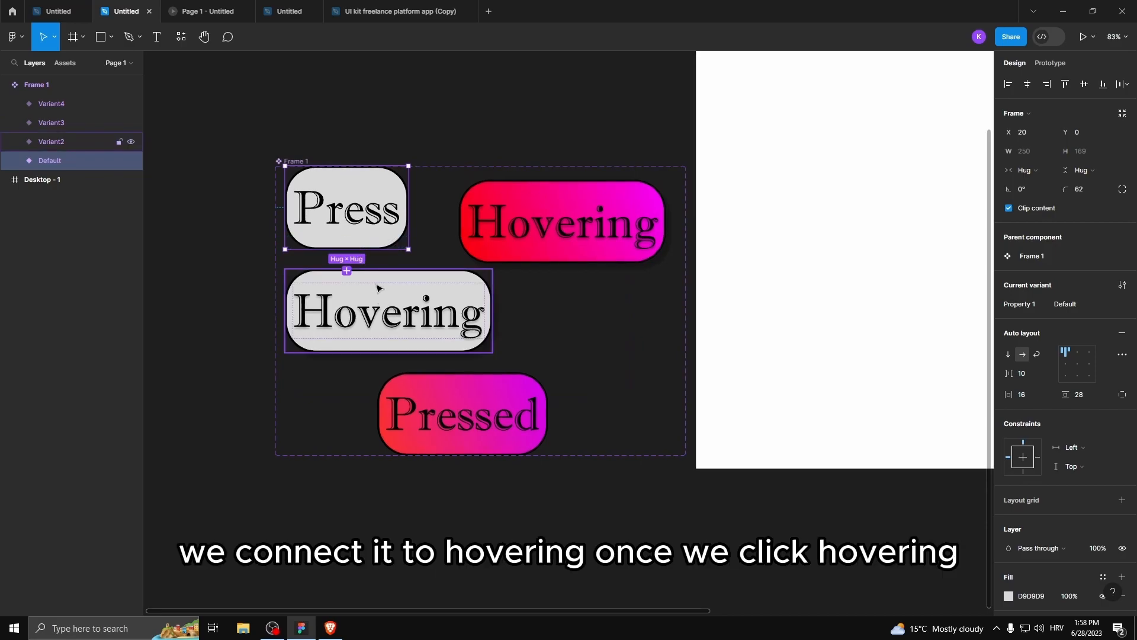
pyautogui.hotkey('shift', 'e')
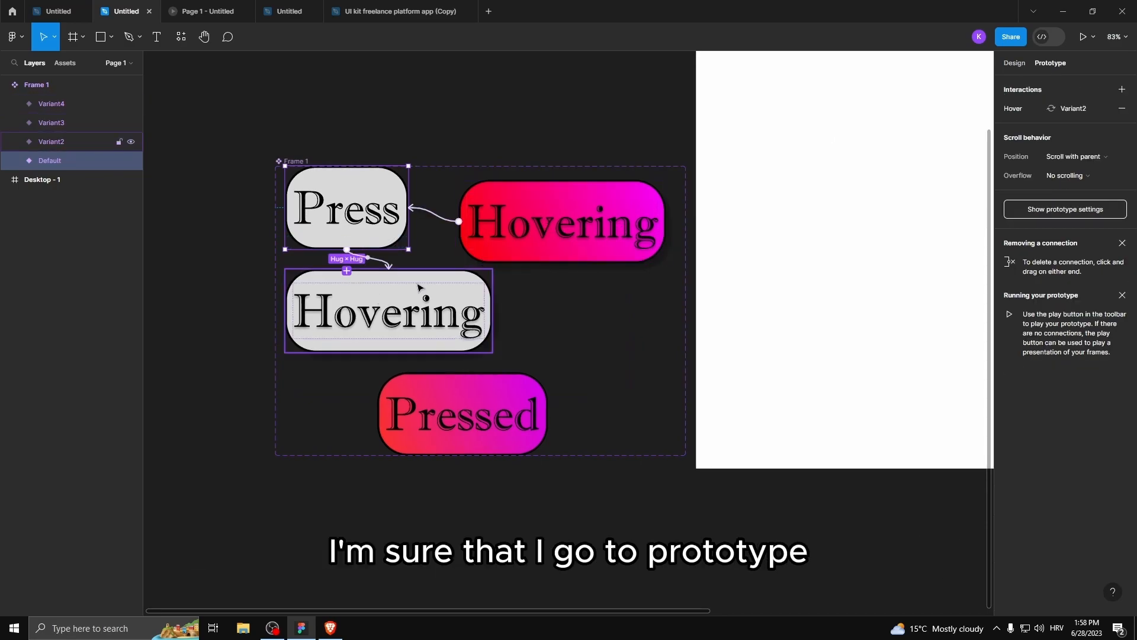
pyautogui.click(382, 265)
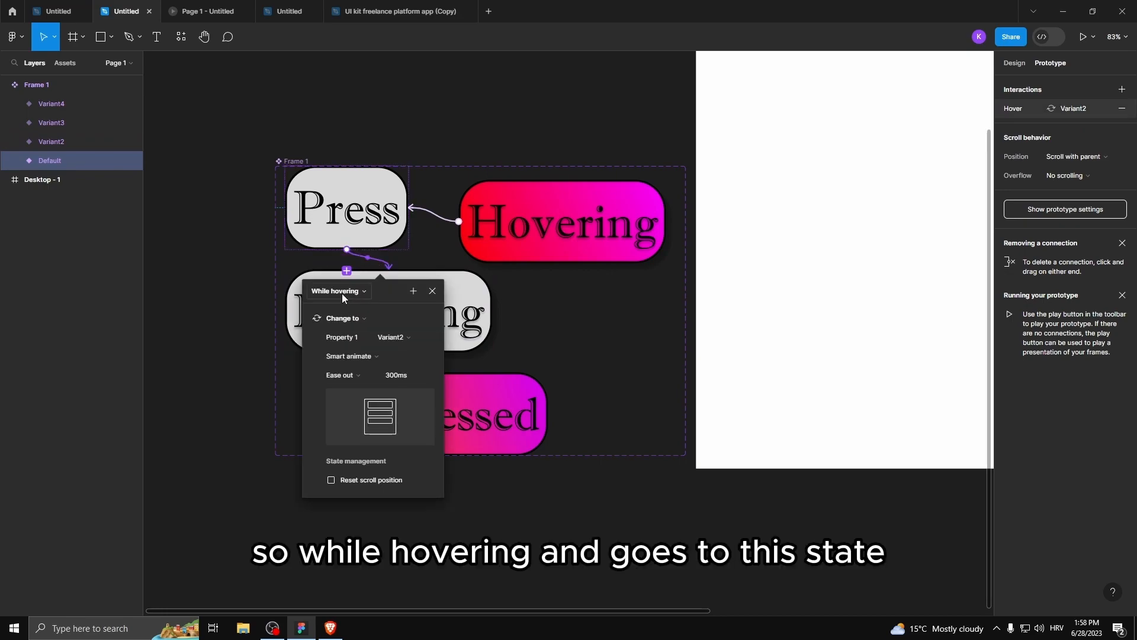
pyautogui.click(433, 291)
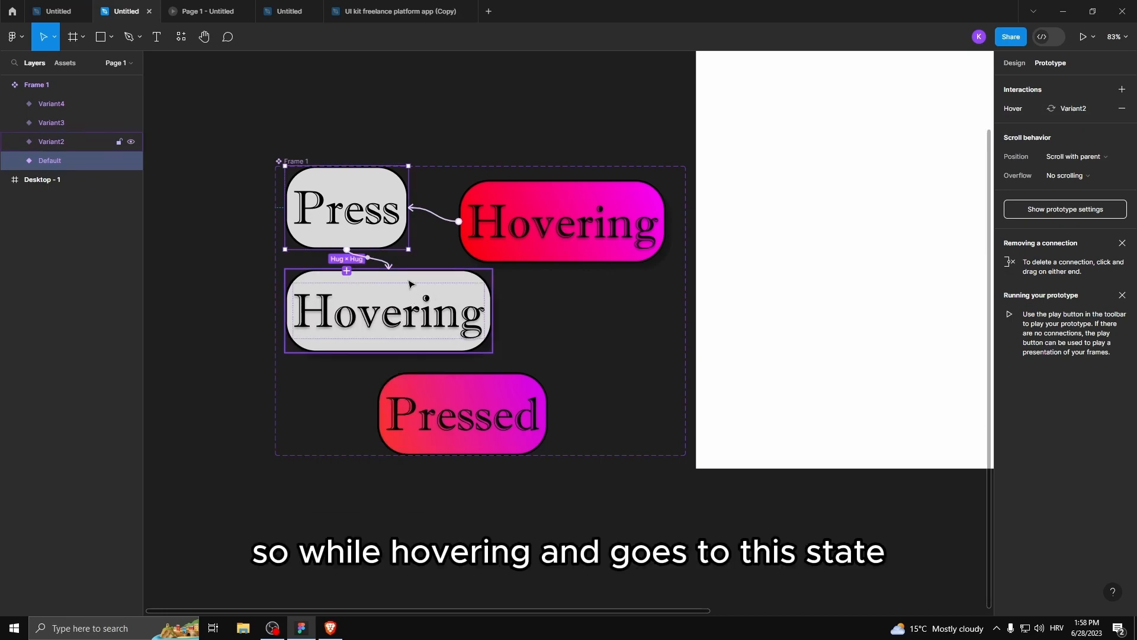
# Step: Examine the on-click interaction that links the grey Hovering variant to the Pressed variant
pyautogui.click(410, 284)
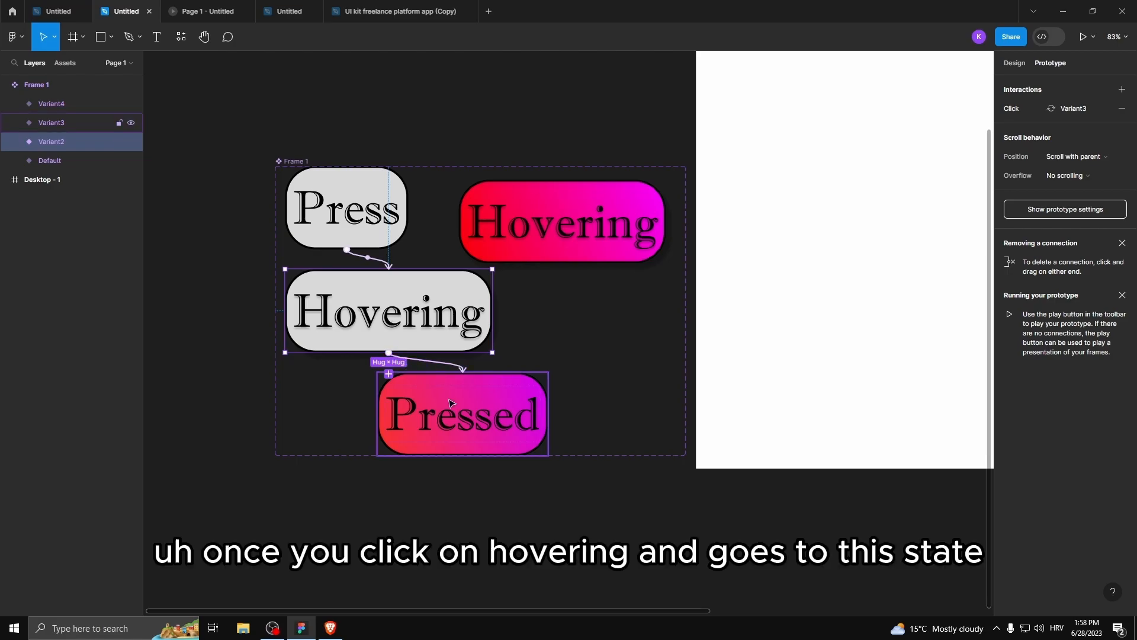
pyautogui.click(453, 374)
pyautogui.click(468, 412)
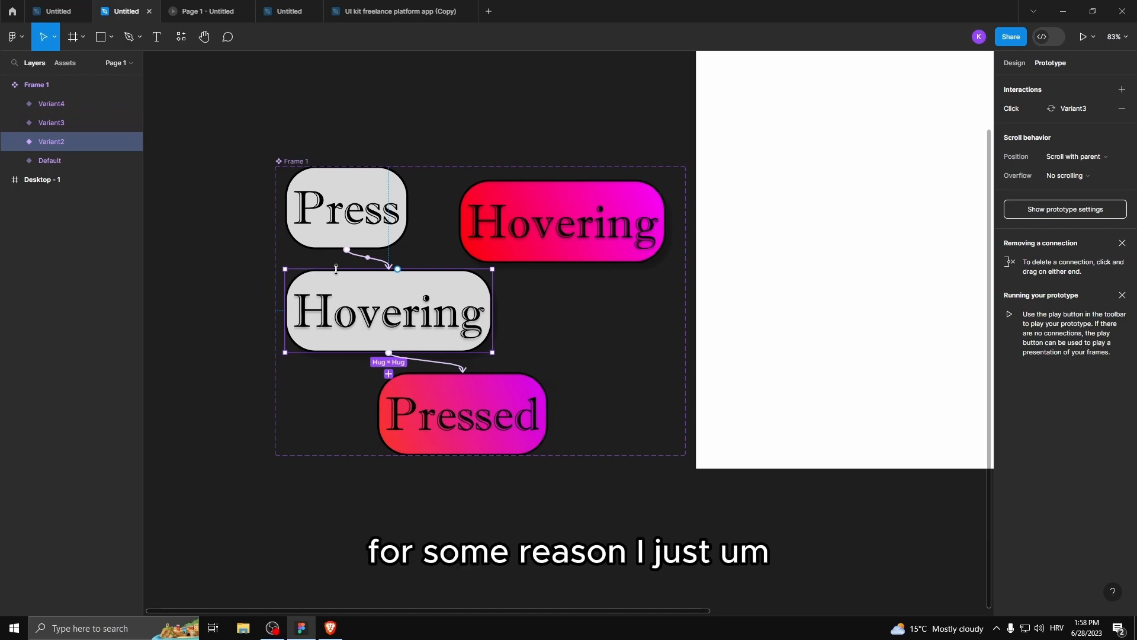
pyautogui.click(422, 359)
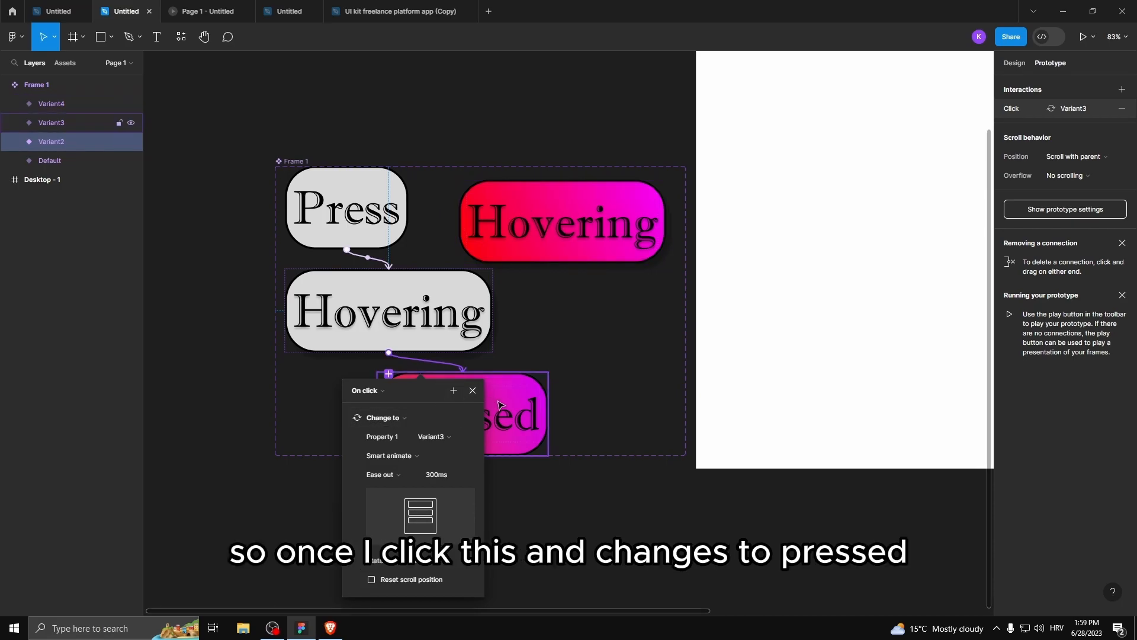
pyautogui.click(473, 391)
# Step: Examine the interactions from Pressed to the pink Hovering variant and from there back to Press
pyautogui.click(463, 413)
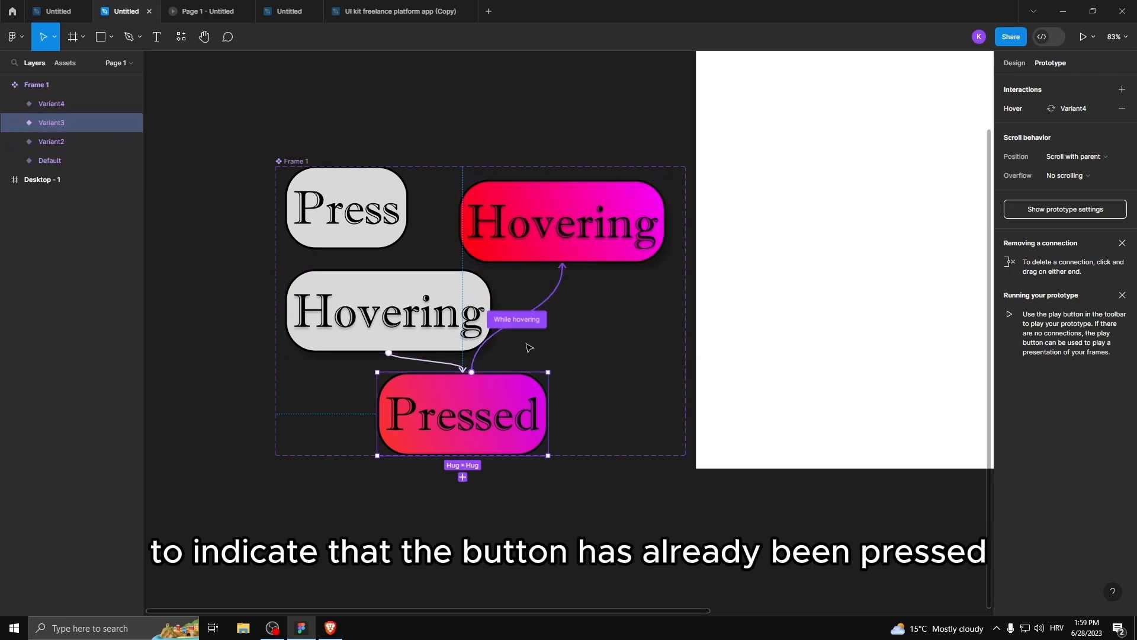
pyautogui.click(563, 283)
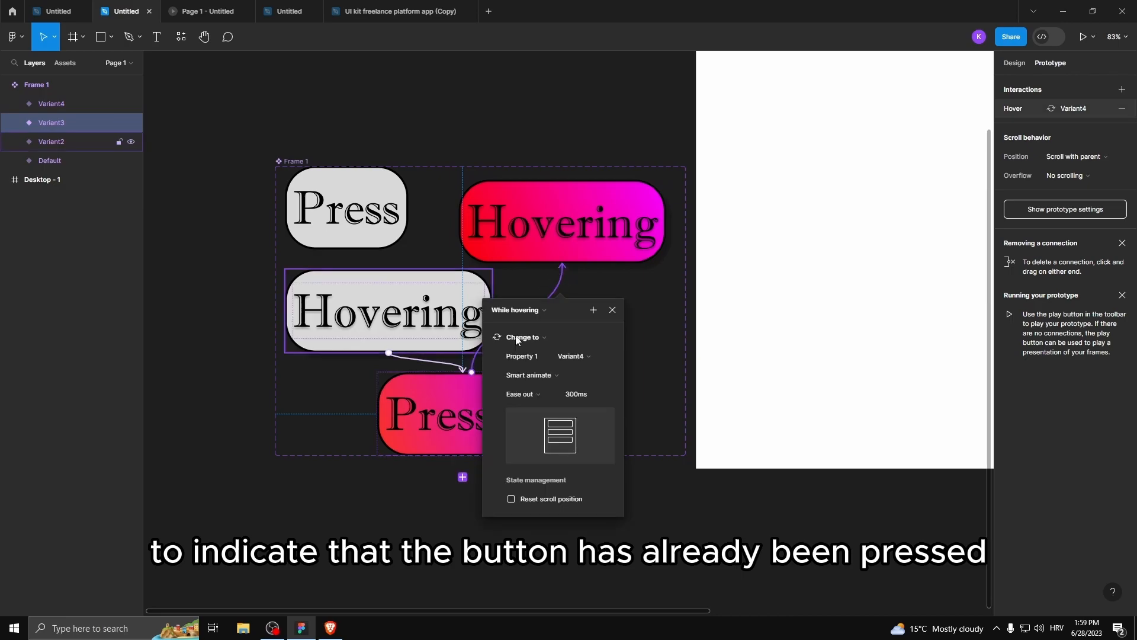
pyautogui.click(553, 201)
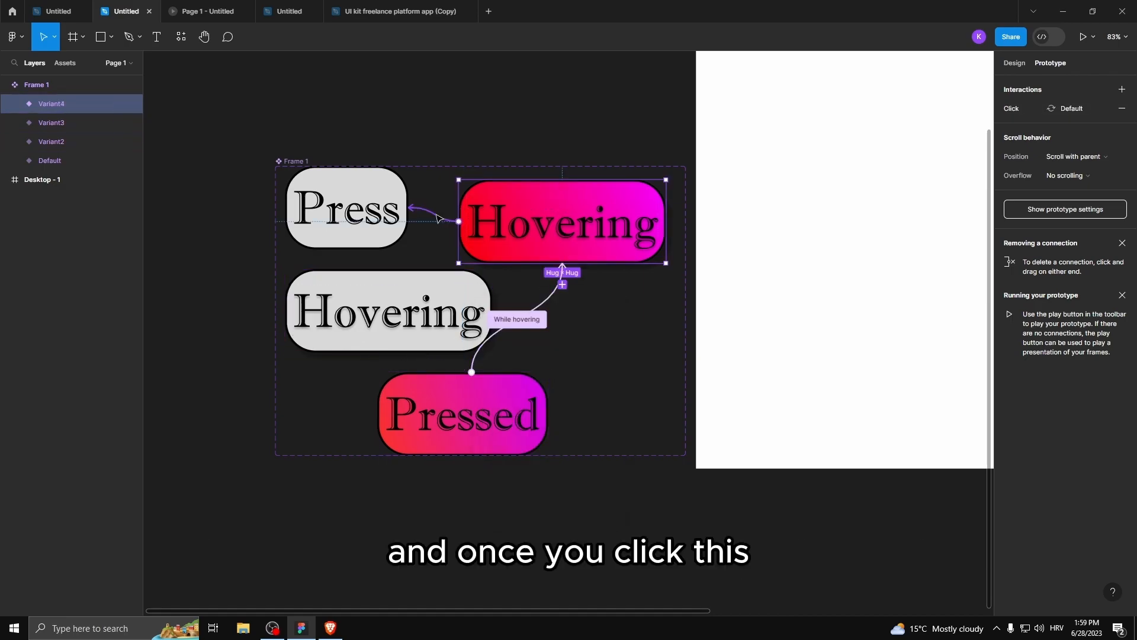
pyautogui.click(437, 217)
pyautogui.click(487, 245)
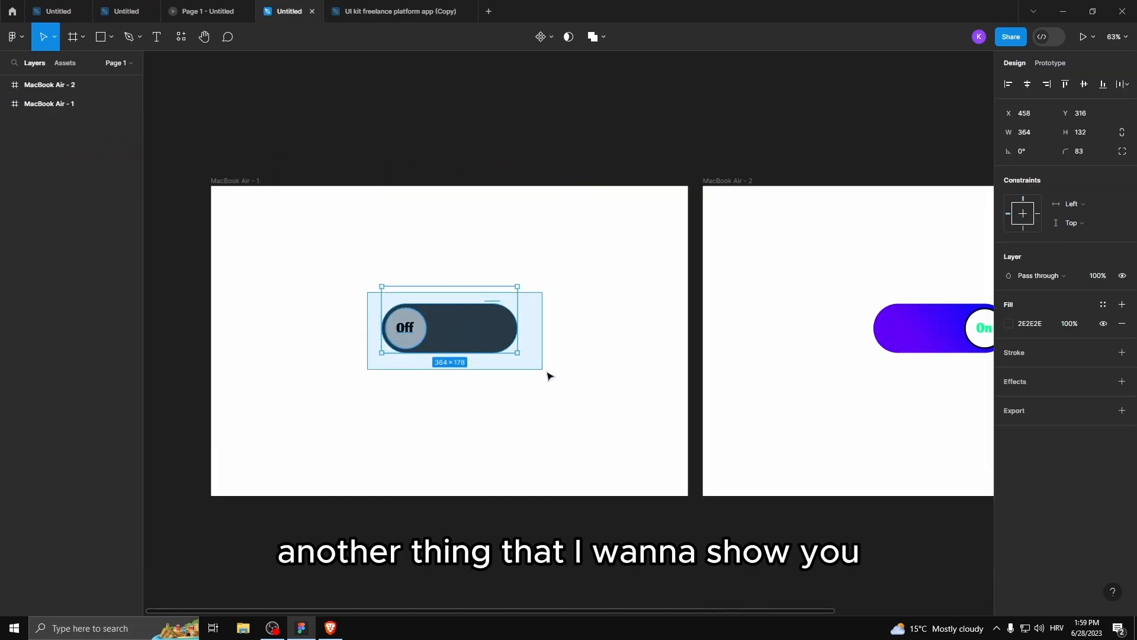
# Step: Examine the Off and On states of the slide button across the two MacBook Air frames
pyautogui.moveTo(546, 375); pyautogui.dragTo(548, 377)
pyautogui.scroll(5, 355, 267)
pyautogui.scroll(-5, 345, 268)
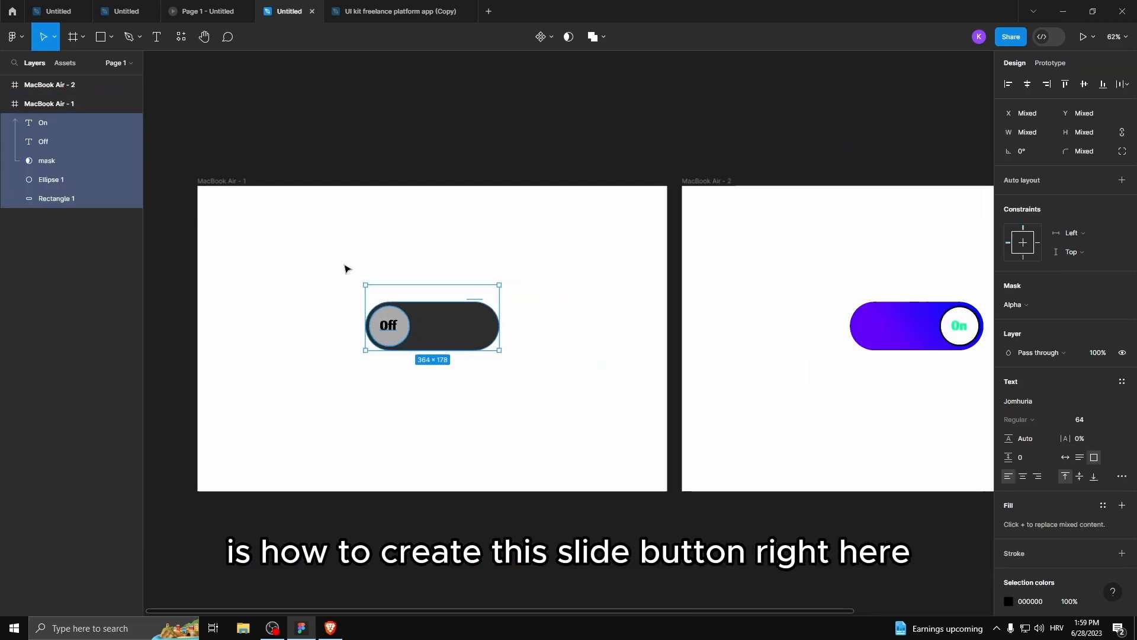
pyautogui.scroll(-2, 386, 284)
pyautogui.scroll(3, 414, 308)
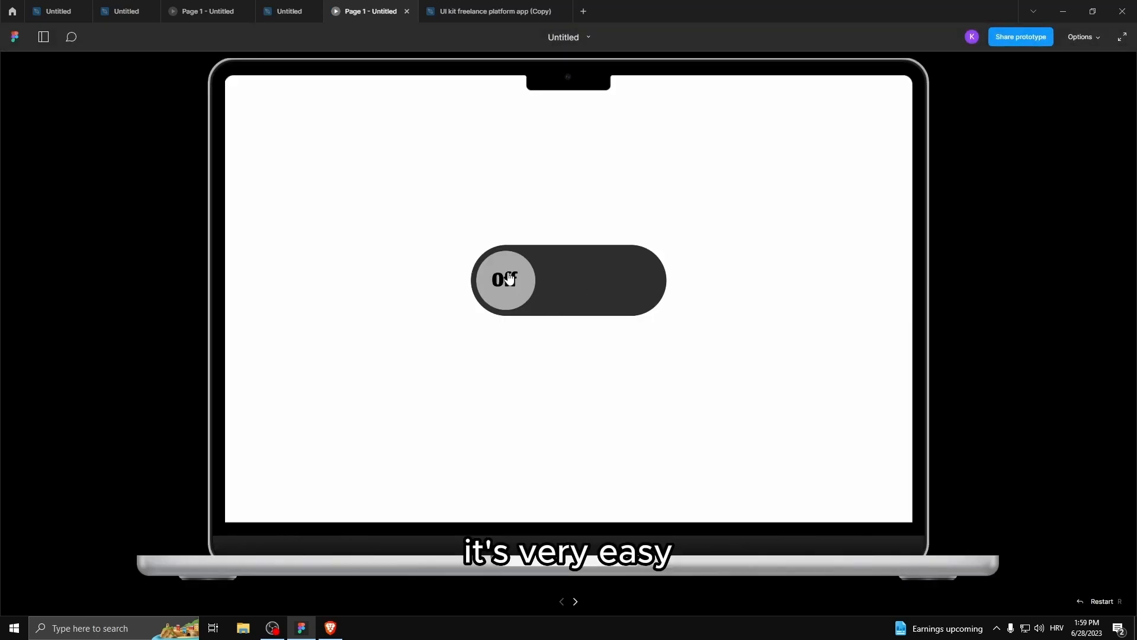
# Step: Test the slide button by toggling it on and off in the preview, then close the preview
pyautogui.click(508, 277)
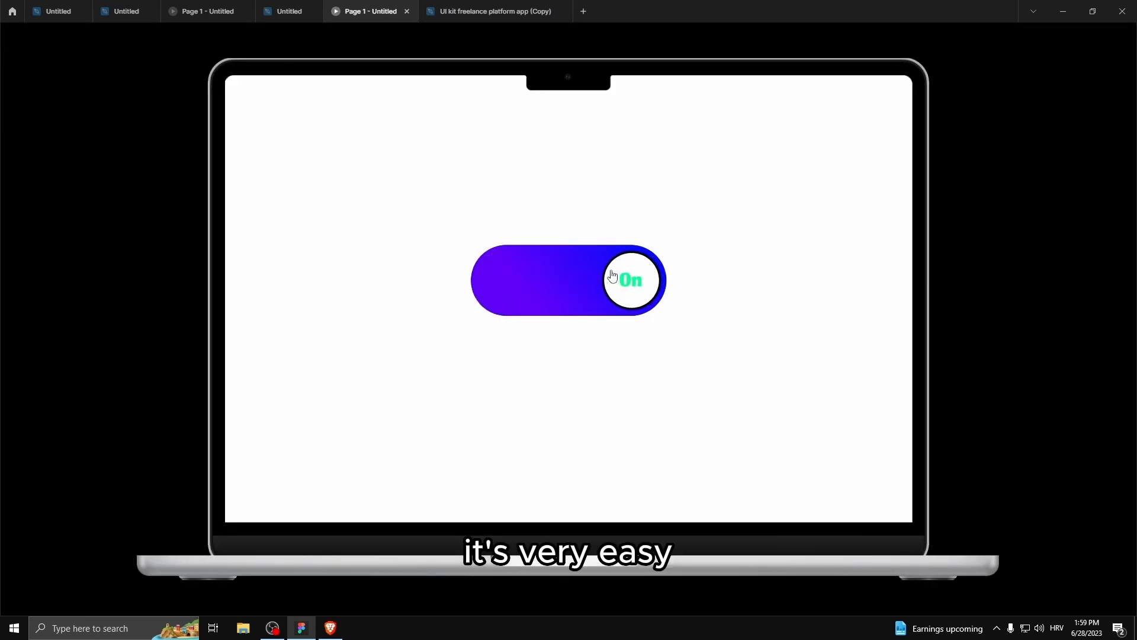
pyautogui.click(535, 292)
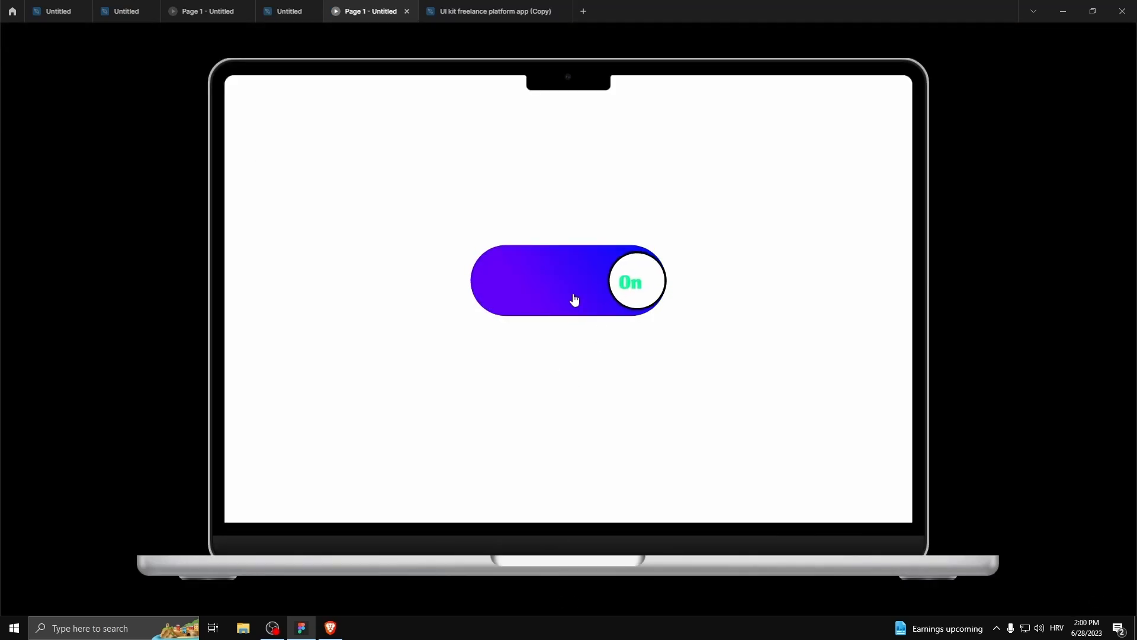
pyautogui.click(407, 11)
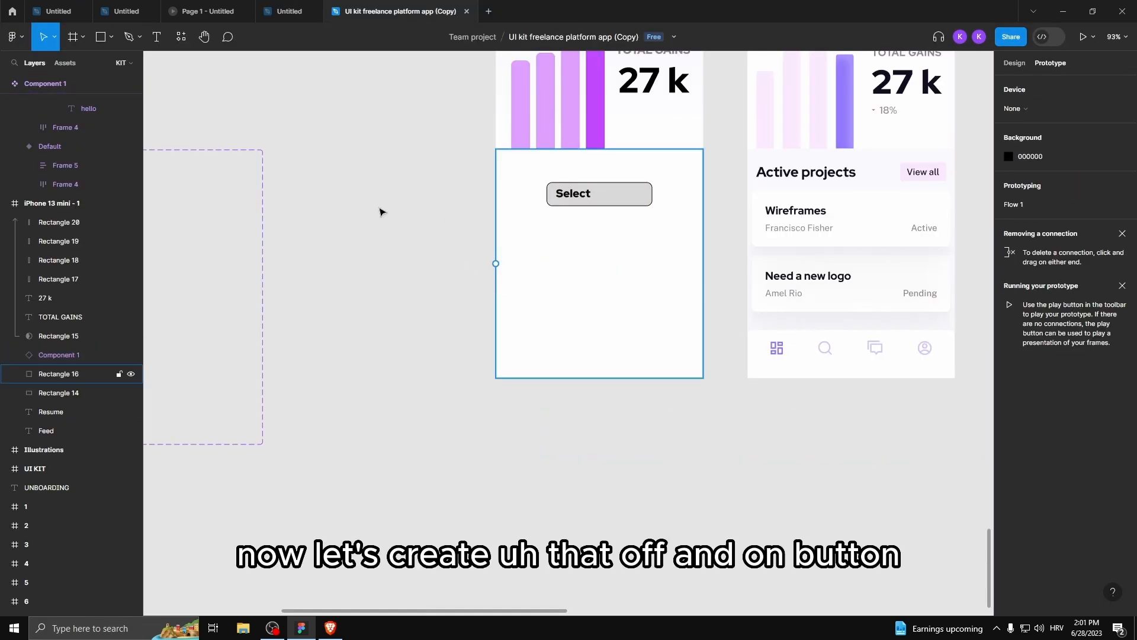
pyautogui.click(104, 39)
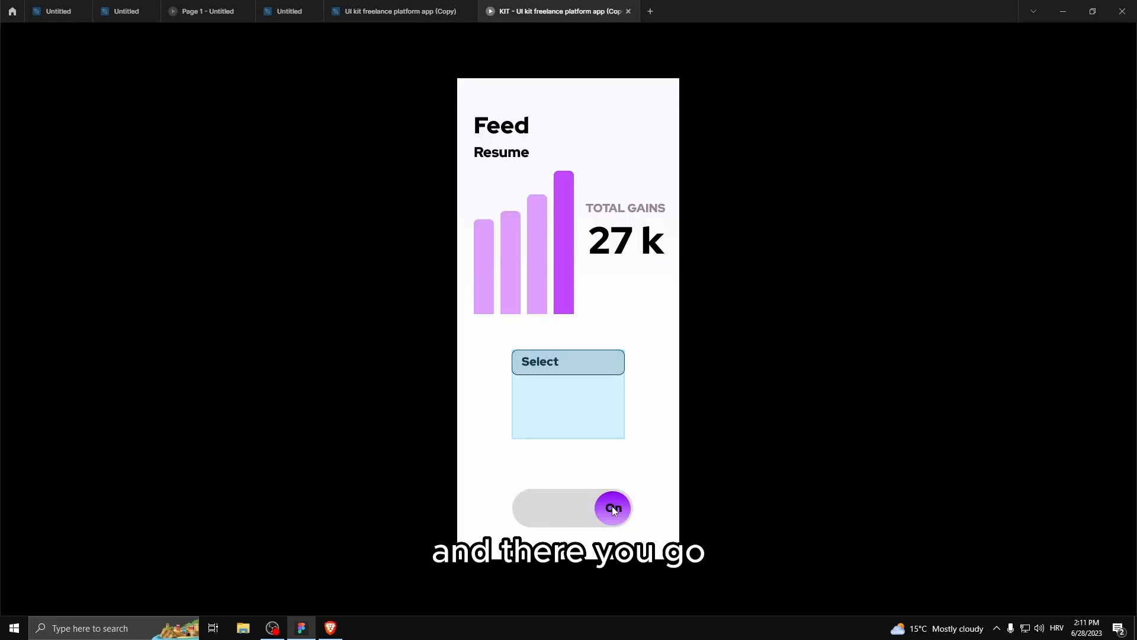
# Step: In the UI kit file, connect Component 2's On variant back to its Off variant, Default, with an on-click change
pyautogui.click(432, 13)
pyautogui.hotkey('shift', 'e')
pyautogui.scroll(3, 302, 457)
pyautogui.scroll(2, 289, 460)
pyautogui.click(314, 464)
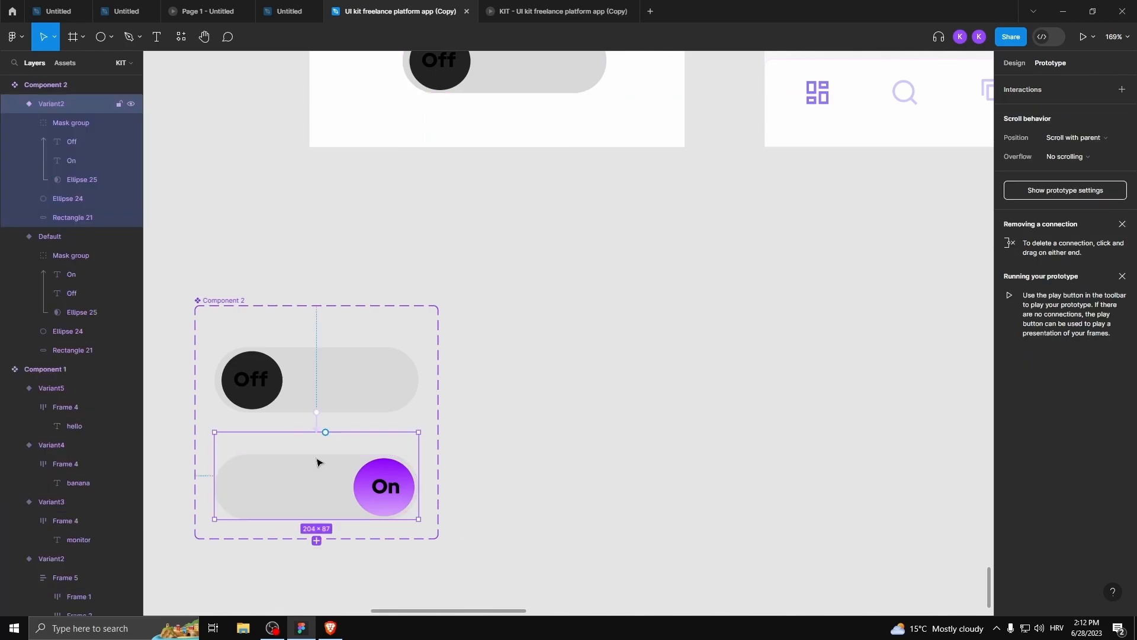
pyautogui.moveTo(331, 410); pyautogui.dragTo(329, 407)
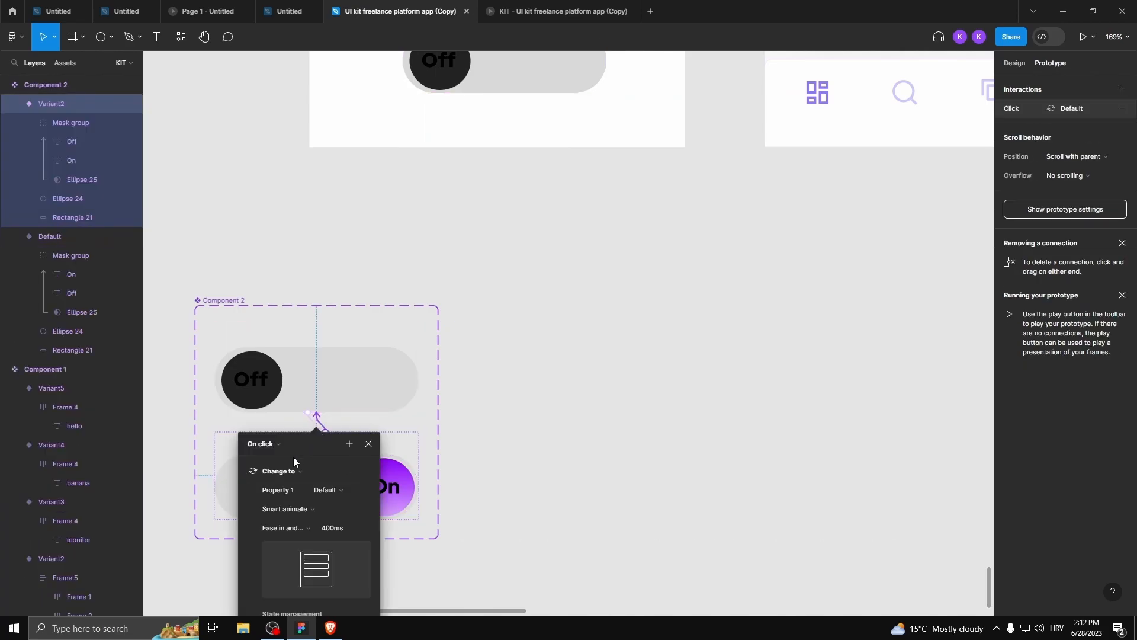
pyautogui.click(374, 441)
# Step: Return to the running prototype and test switching the On toggle off
pyautogui.click(574, 13)
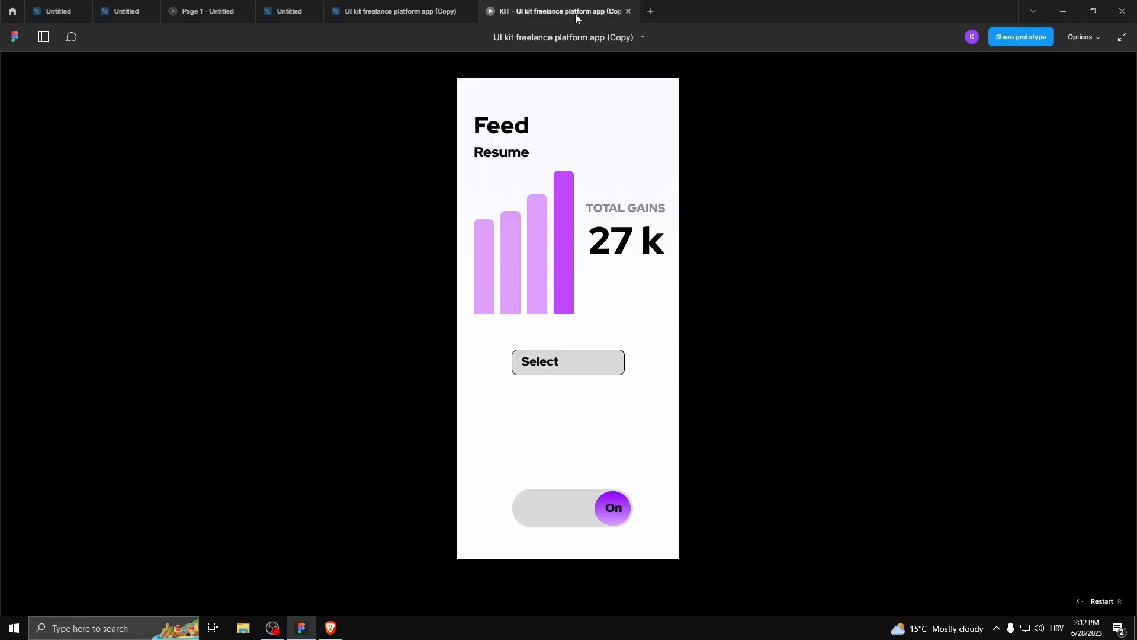
pyautogui.click(620, 507)
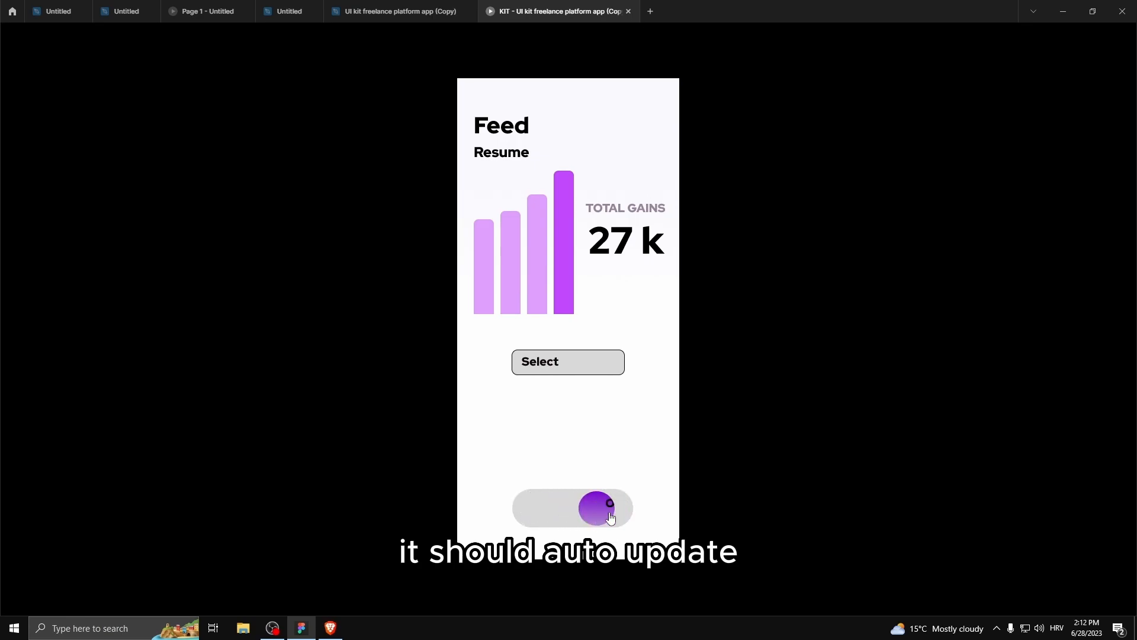
# Step: Switch the slide toggle on and off again in the running prototype
pyautogui.click(611, 517)
pyautogui.click(582, 516)
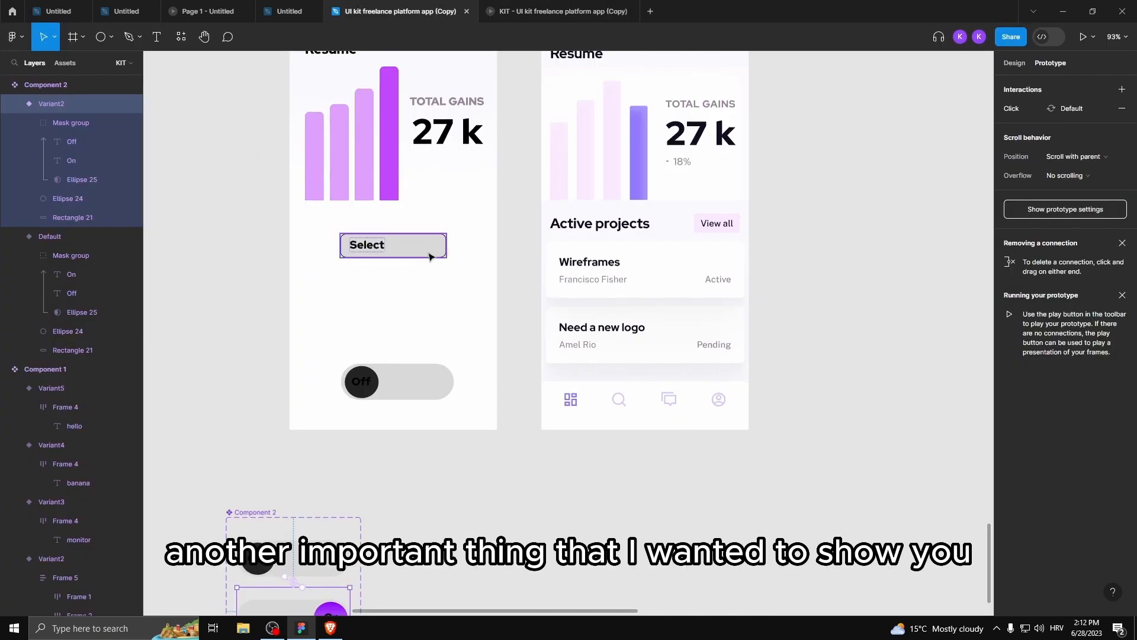
# Step: Back in the UI kit file, browse for more plugins from the white rectangle on the Feed frame, then close the plugin list
pyautogui.scroll(5, 384, 343)
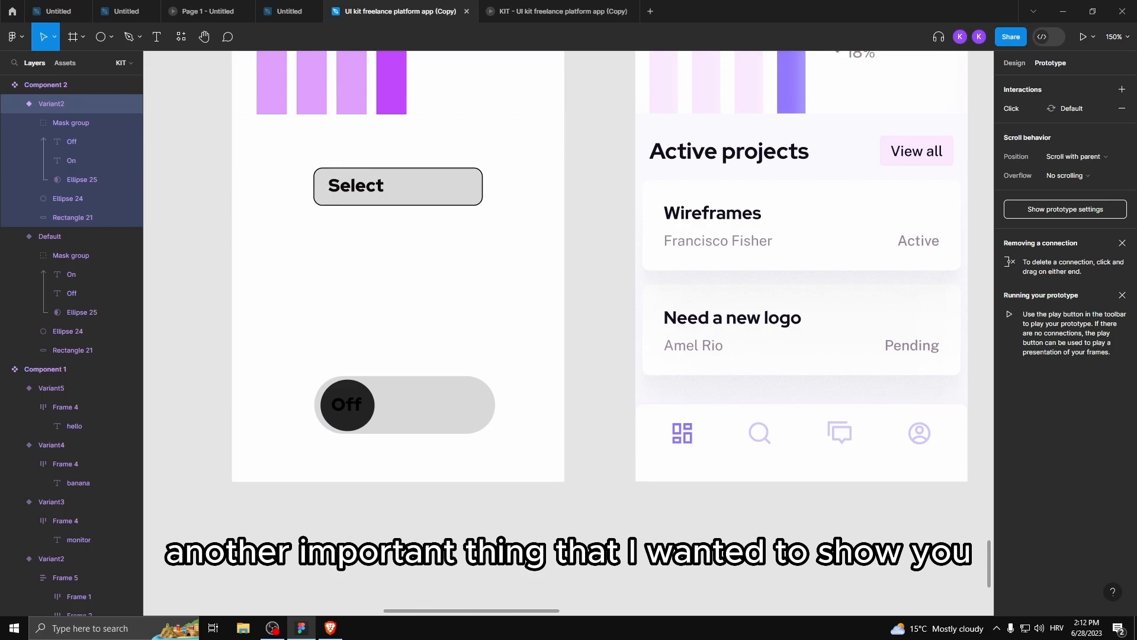
pyautogui.scroll(-3, 495, 530)
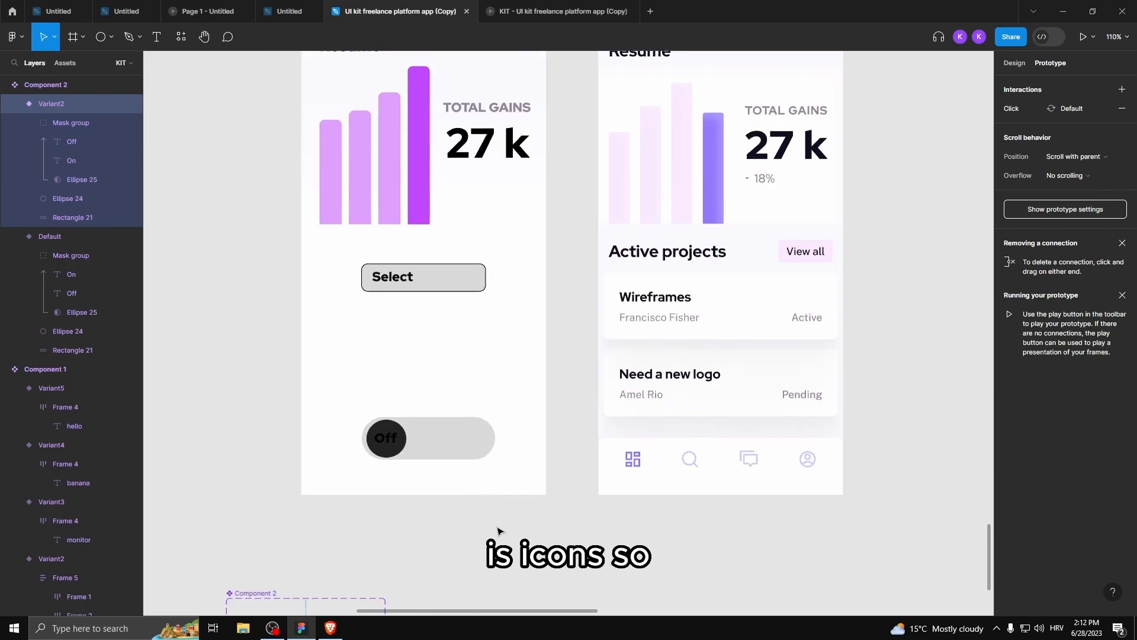
pyautogui.rightClick(331, 339)
pyautogui.moveTo(379, 517)
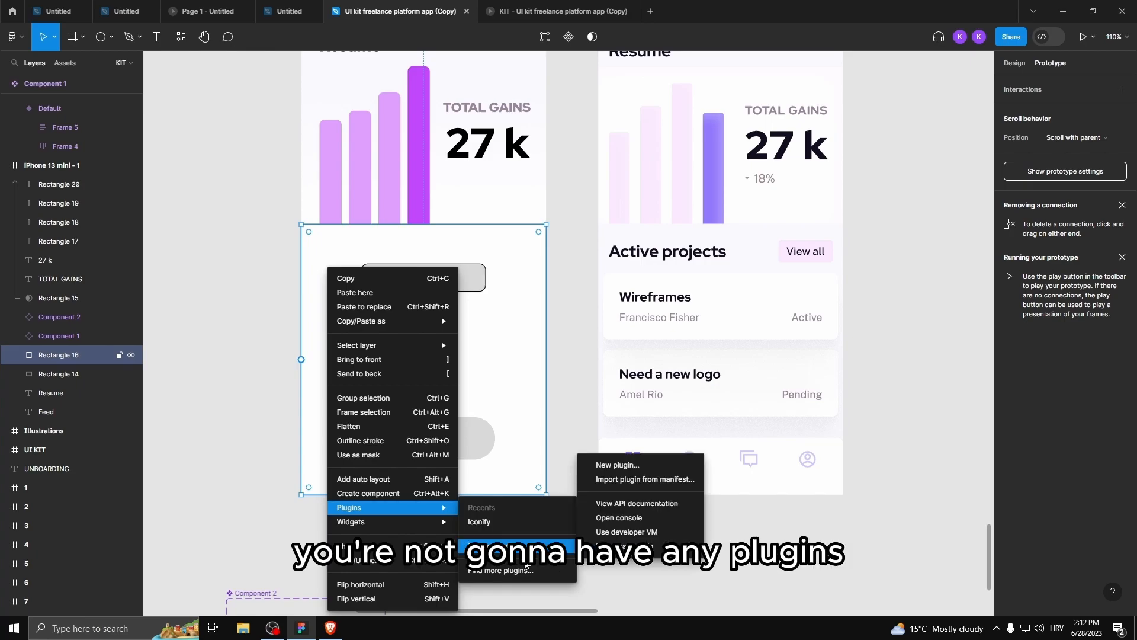
pyautogui.click(491, 570)
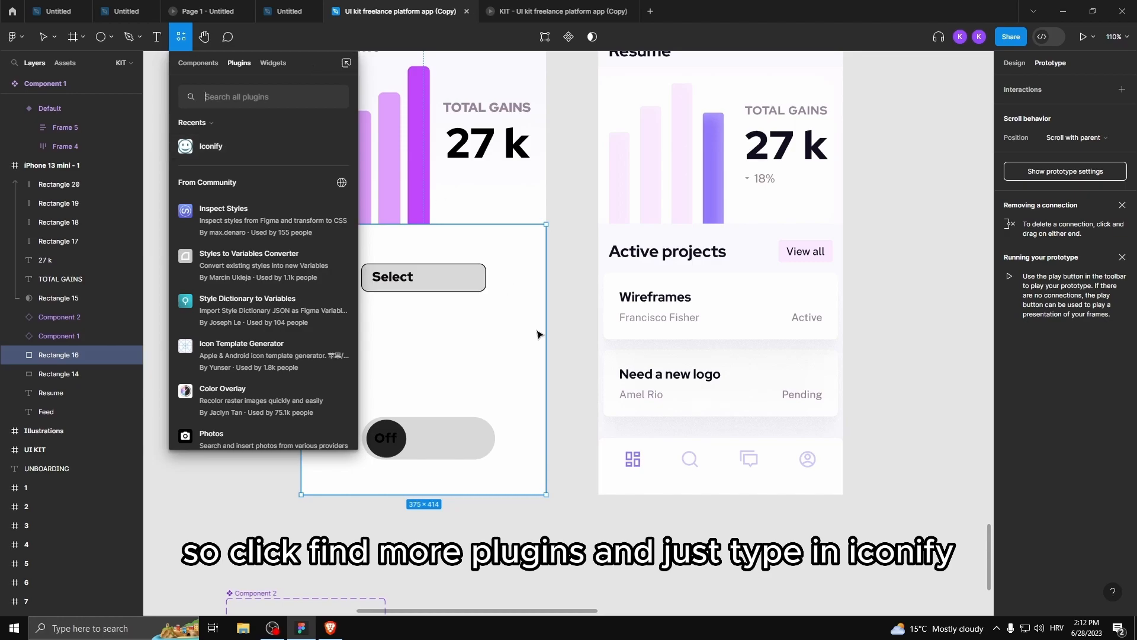
pyautogui.click(519, 534)
# Step: Run the Iconify plugin, search it for a search icon, and import the bi:search icon into the file
pyautogui.rightClick(324, 374)
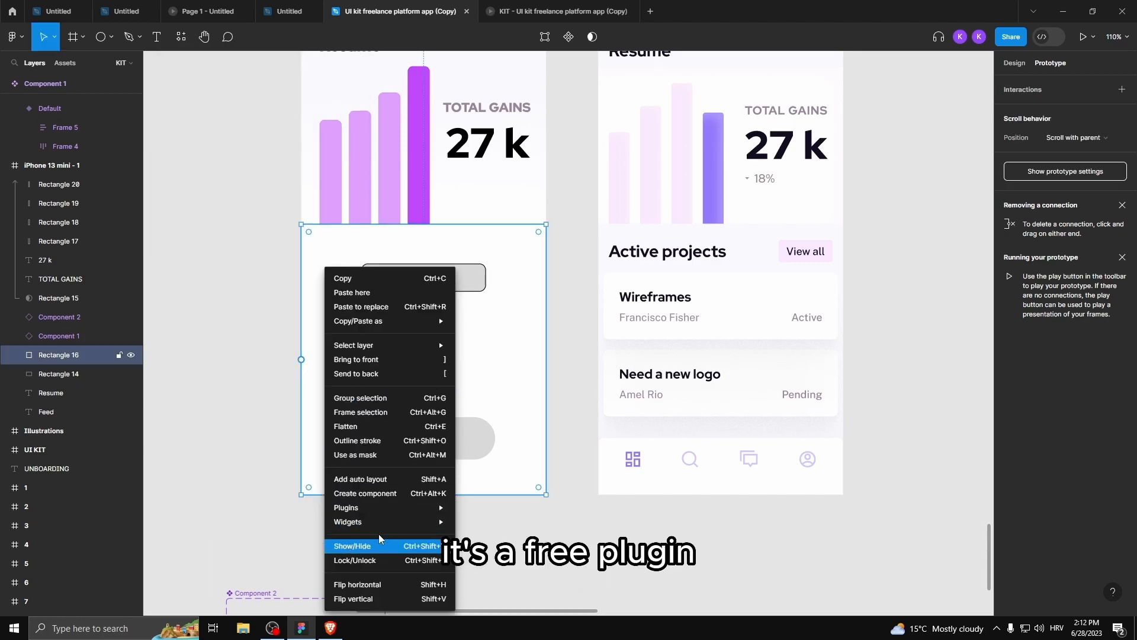
pyautogui.moveTo(367, 508)
pyautogui.click(496, 520)
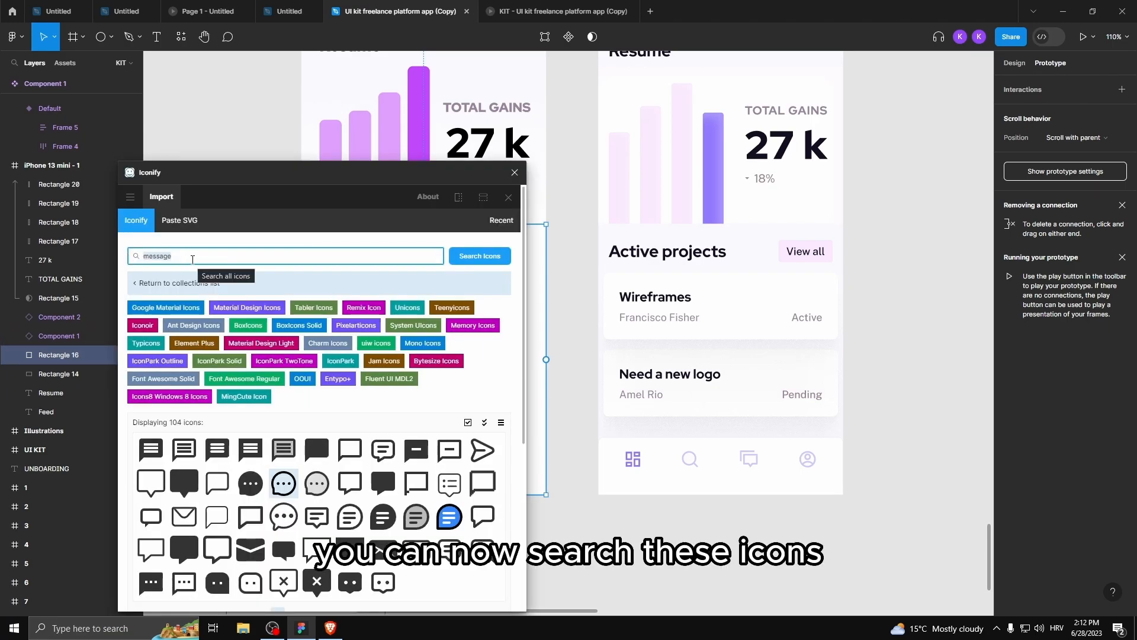
pyautogui.write('sear')
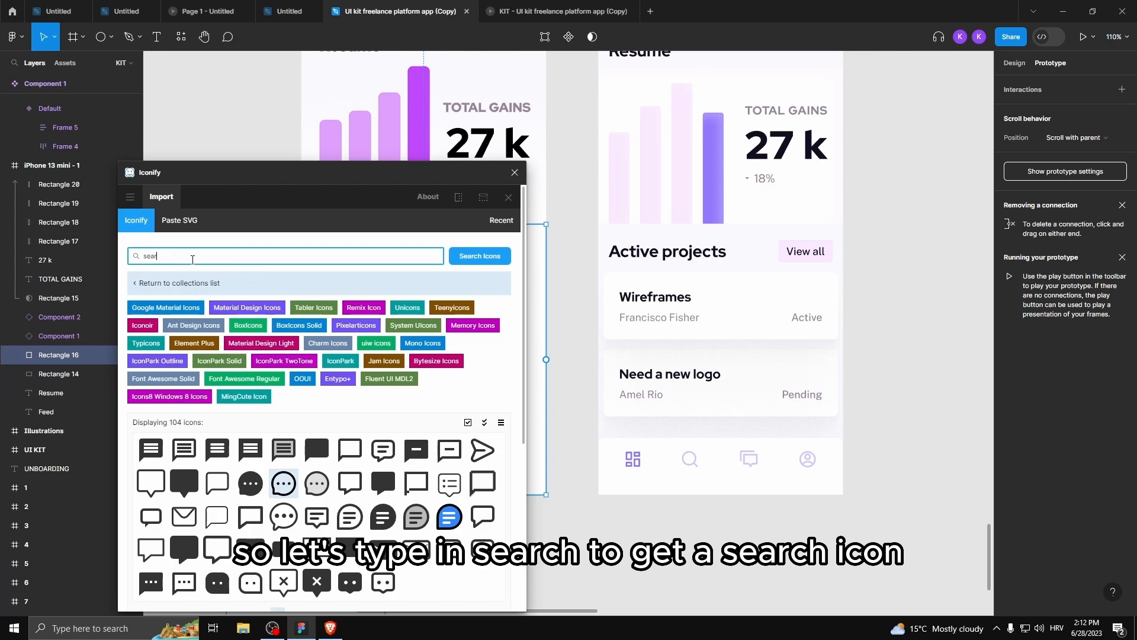
pyautogui.click(480, 256)
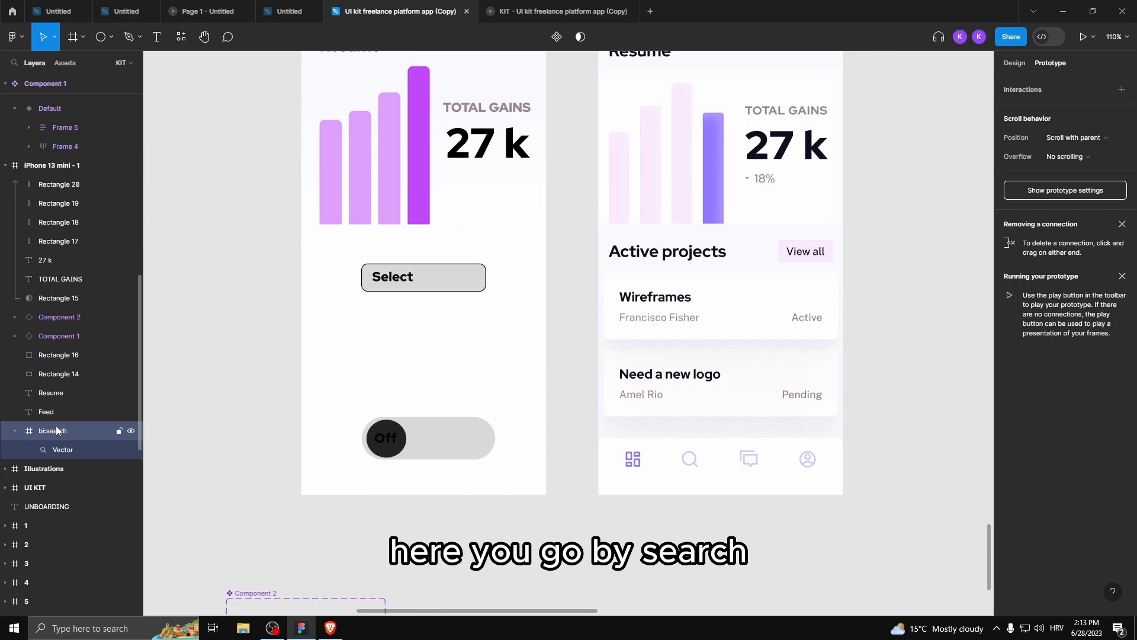
# Step: Put a copy of the bi:search icon in the iPhone 13 mini - 1 frame's bottom-left corner, enlarged to about 43 × 43
pyautogui.rightClick(189, 310)
pyautogui.click(220, 321)
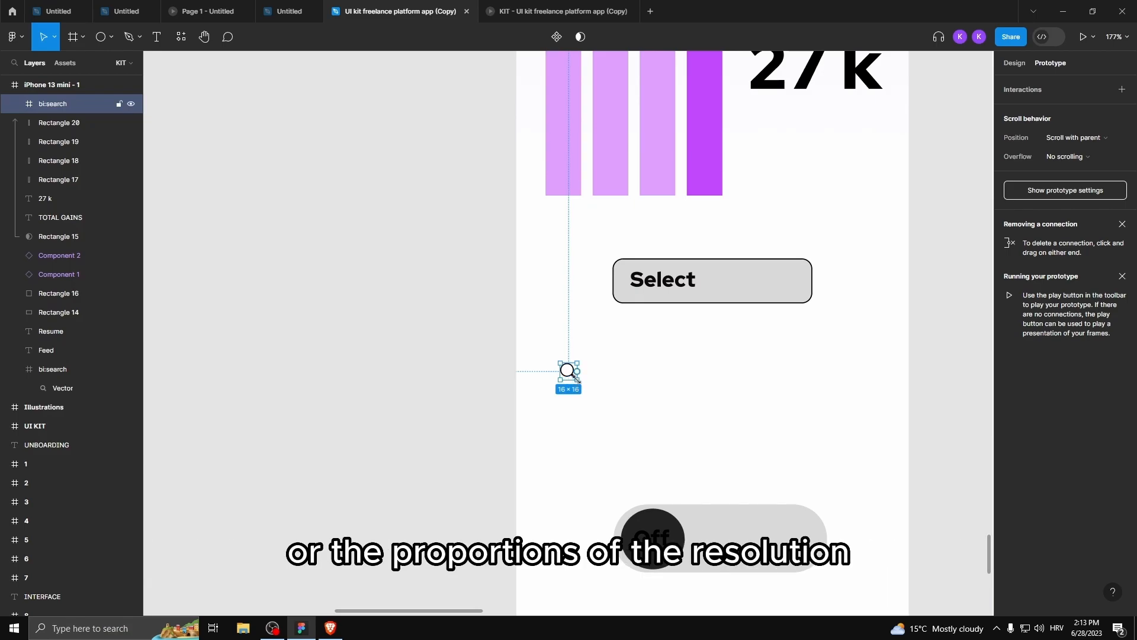
pyautogui.moveTo(576, 378); pyautogui.dragTo(557, 518)
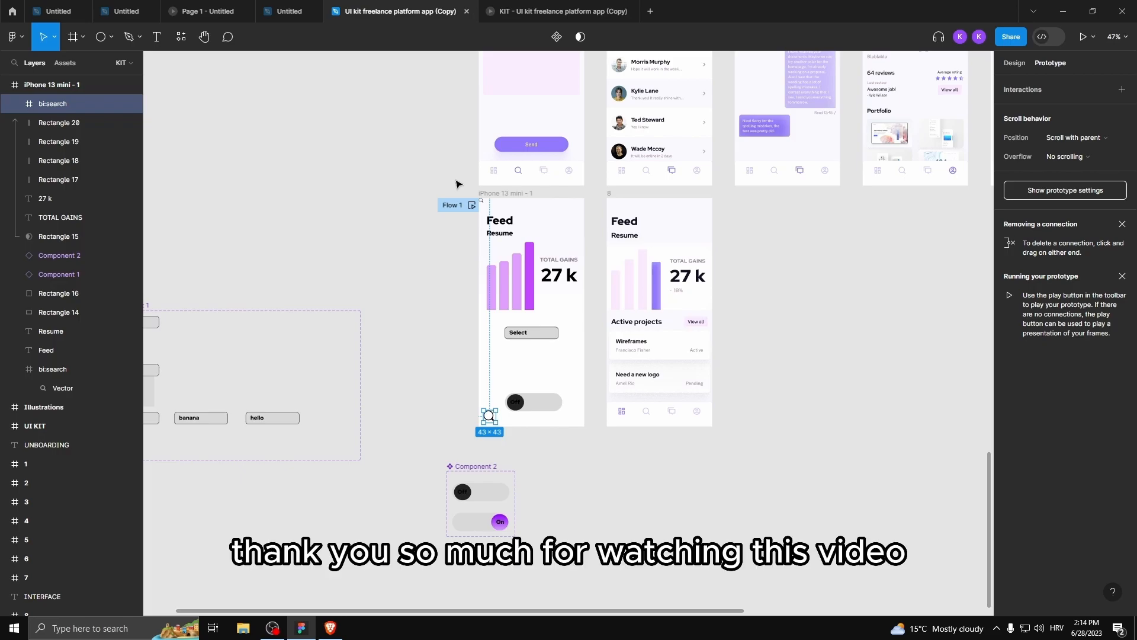
# Step: Return to the running prototype and test choosing Monitor in the drop-down and switching the slide toggle on
pyautogui.click(502, 5)
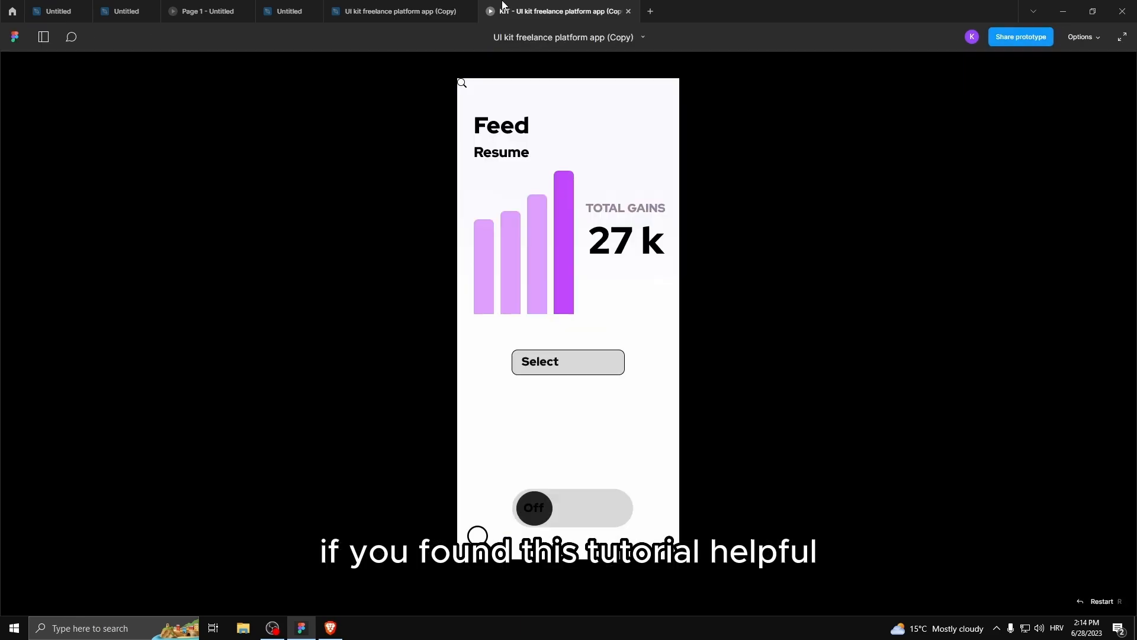
pyautogui.click(586, 359)
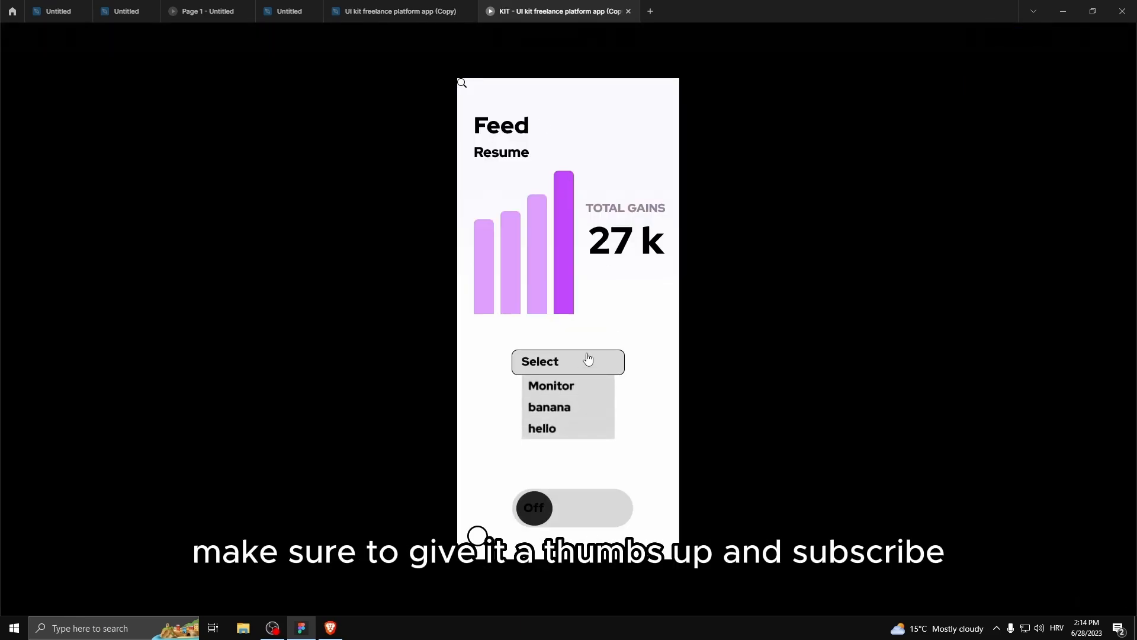
pyautogui.click(570, 390)
pyautogui.click(565, 506)
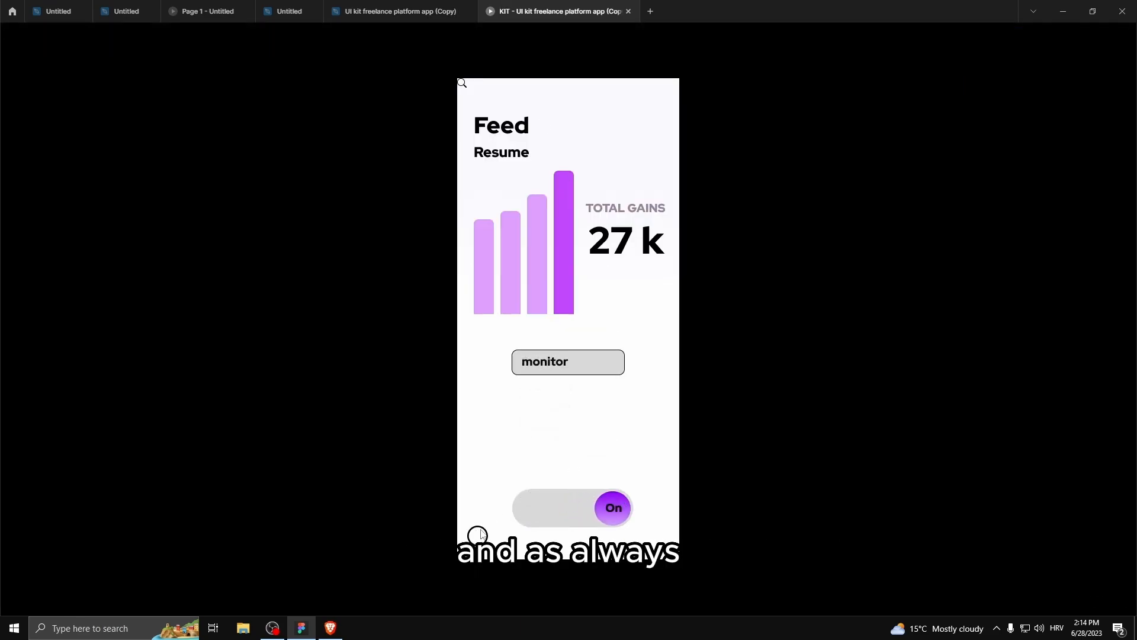